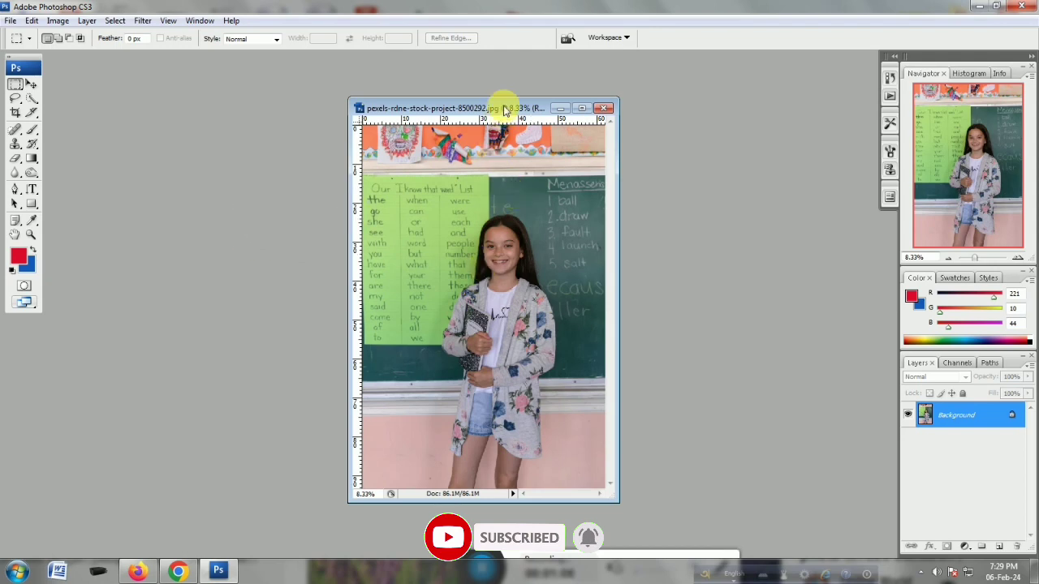
Open the JPEG image pexels-rdne-stock-project-8500292 from the Desktop
mouse_move(500, 106)
left_mouse_down()
mouse_move(411, 190)
mouse_move(457, 111)
mouse_move(505, 124)
left_mouse_up()
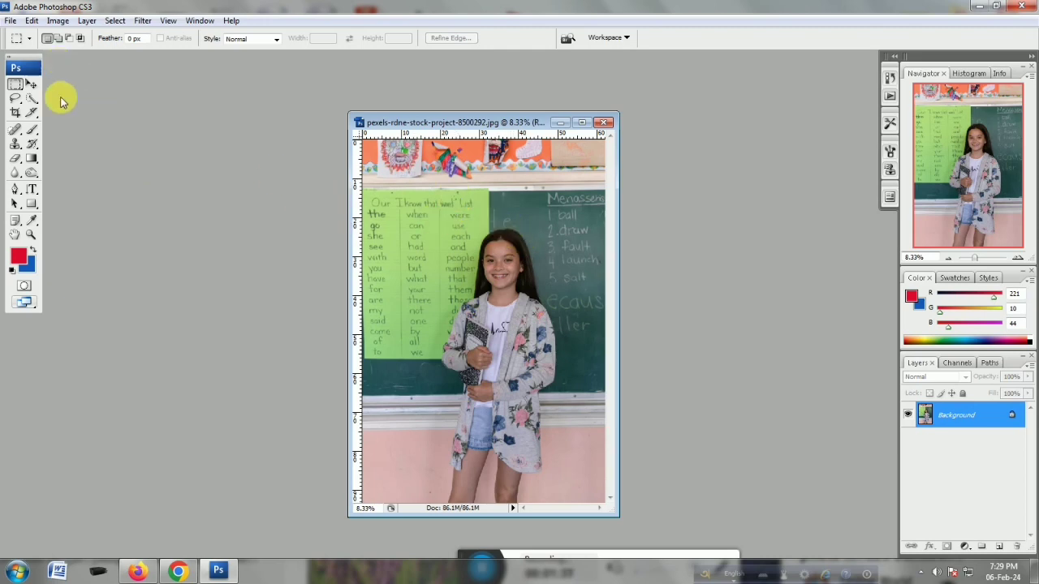
left_click(11, 20)
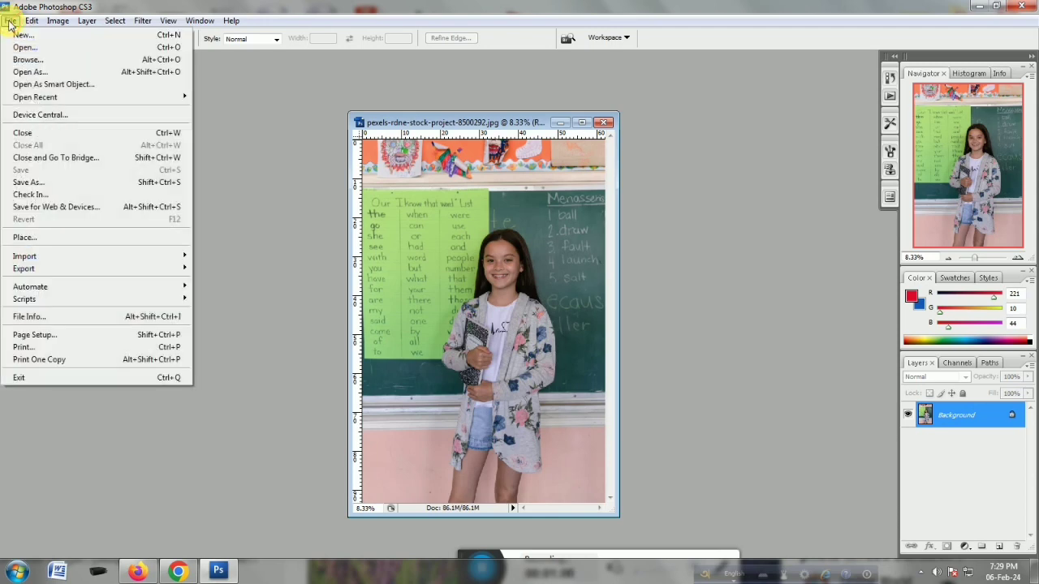
left_click(11, 20)
left_click(11, 20)
left_click(11, 20)
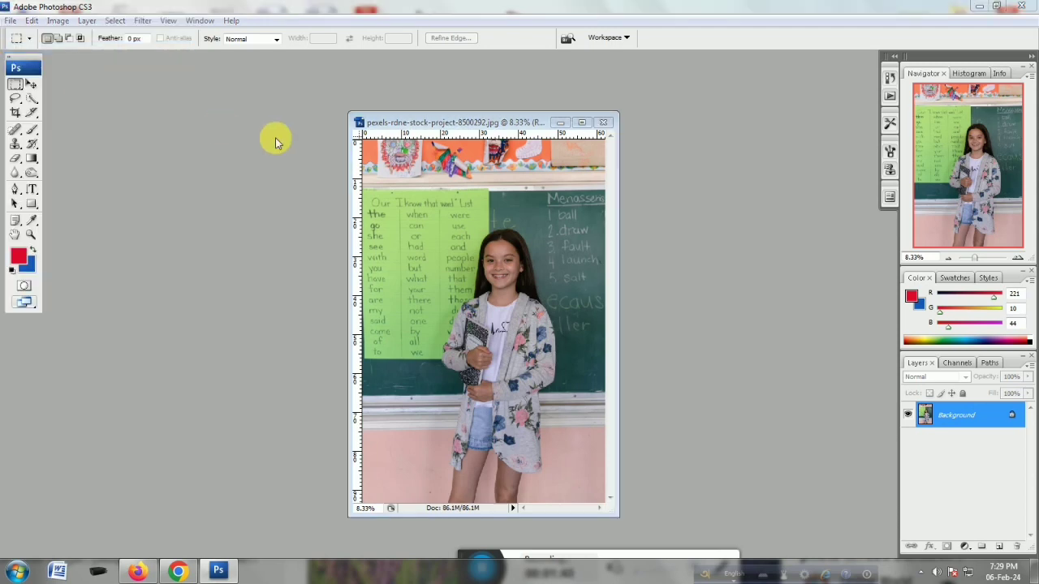
double_click(276, 142)
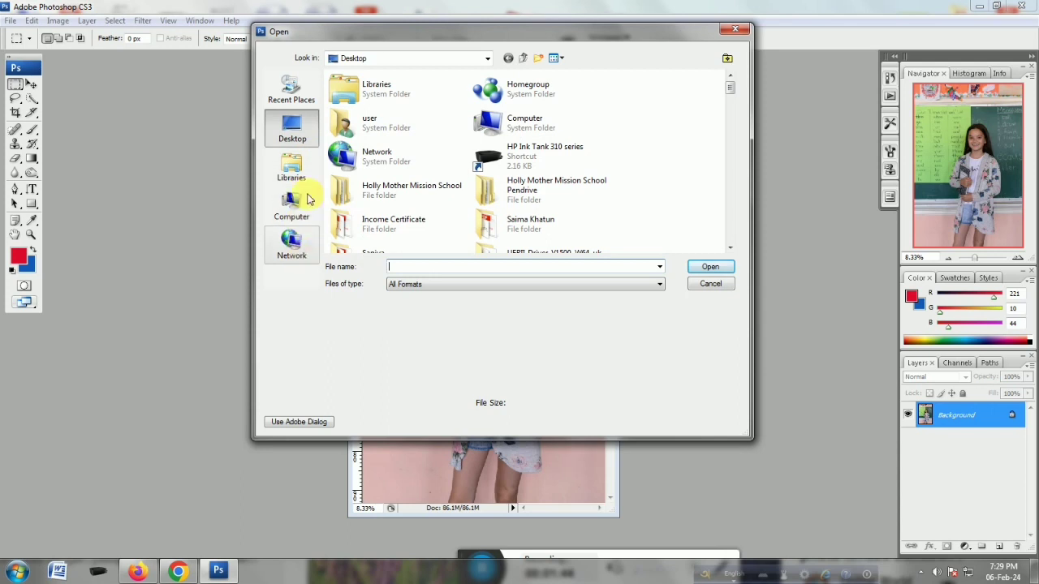
left_click(288, 134)
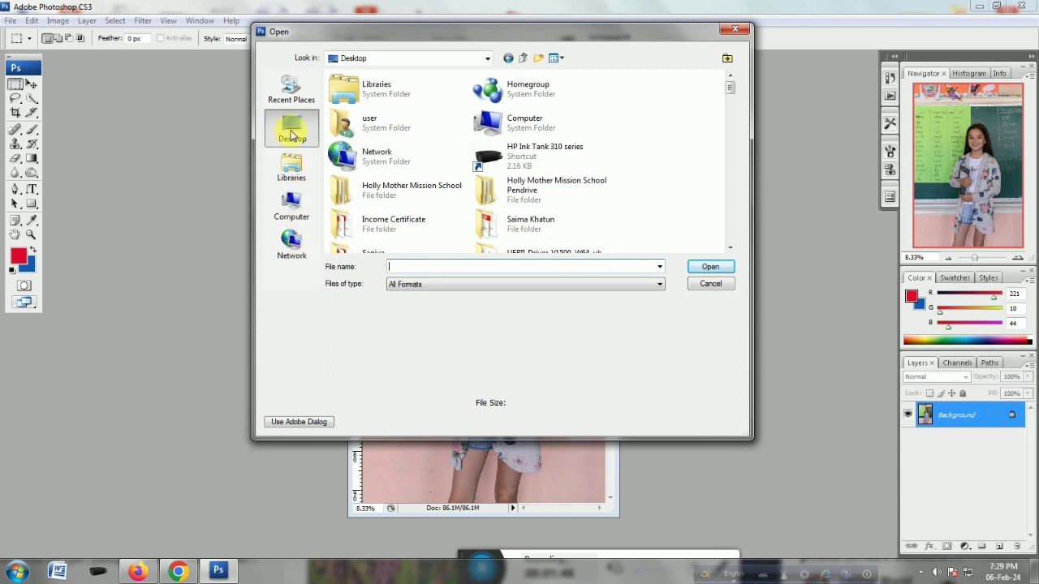
left_click_drag(729, 86, 733, 178)
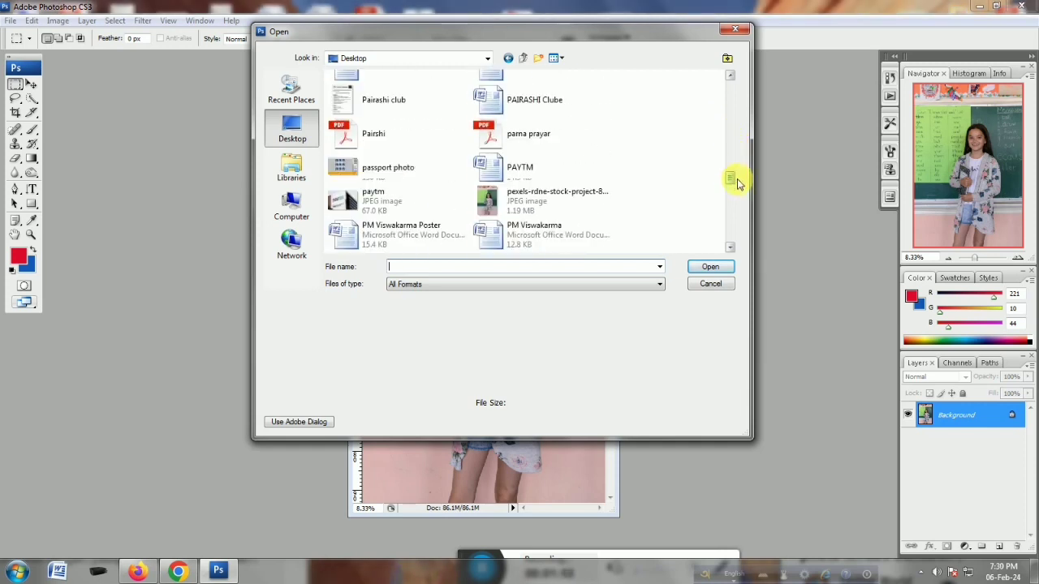
left_click(514, 203)
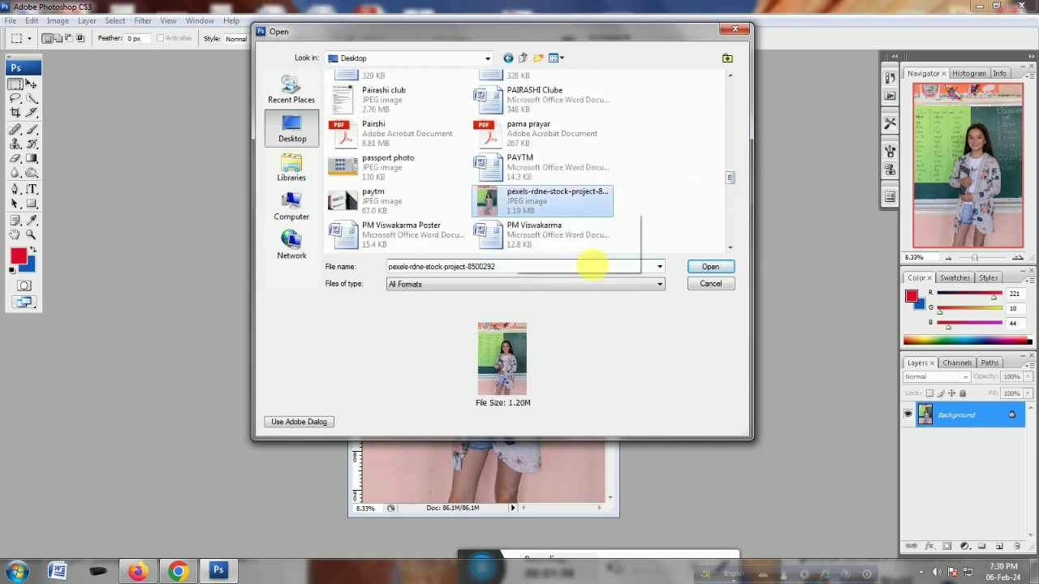
left_click(709, 270)
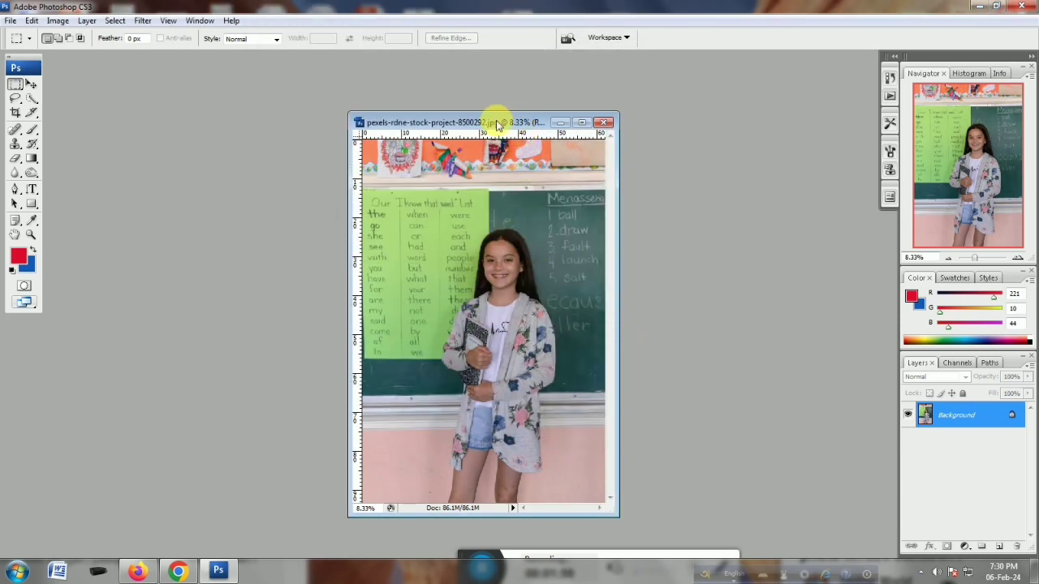
Maximize the photo's document window and enlarge the view to 12.87%
left_click_drag(497, 124, 460, 115)
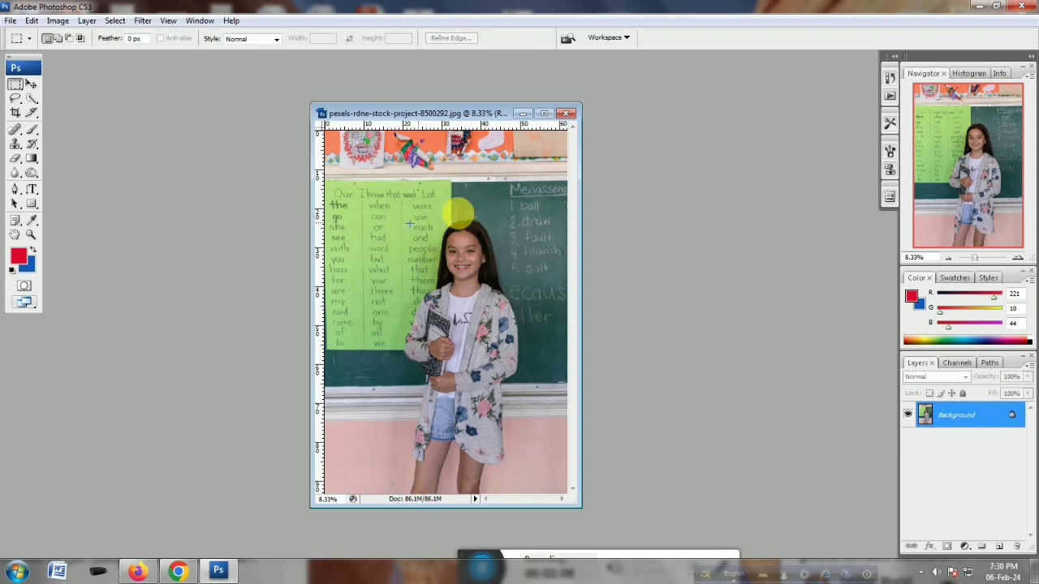
left_click(543, 113)
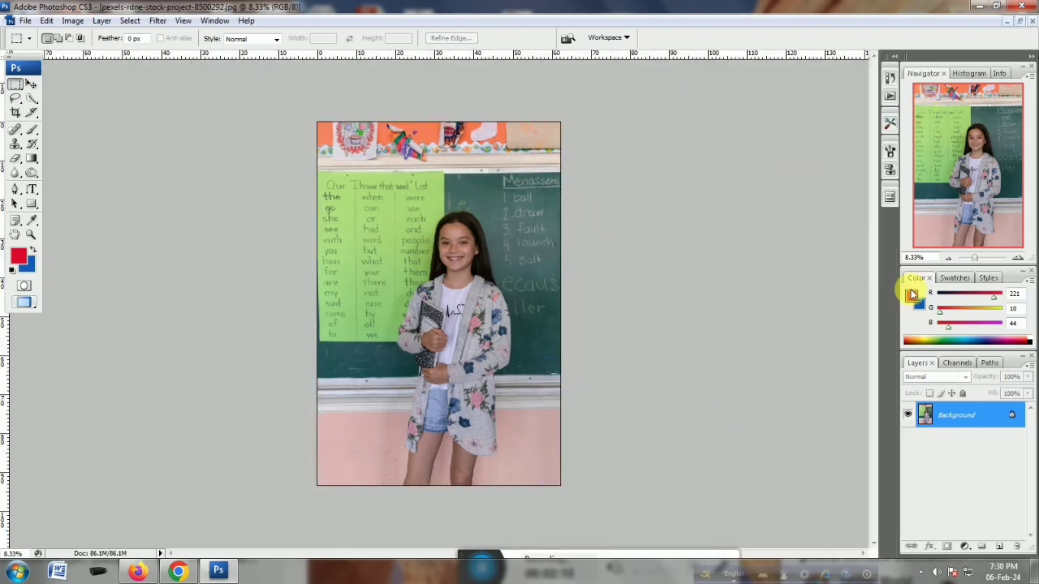
left_click(1019, 22)
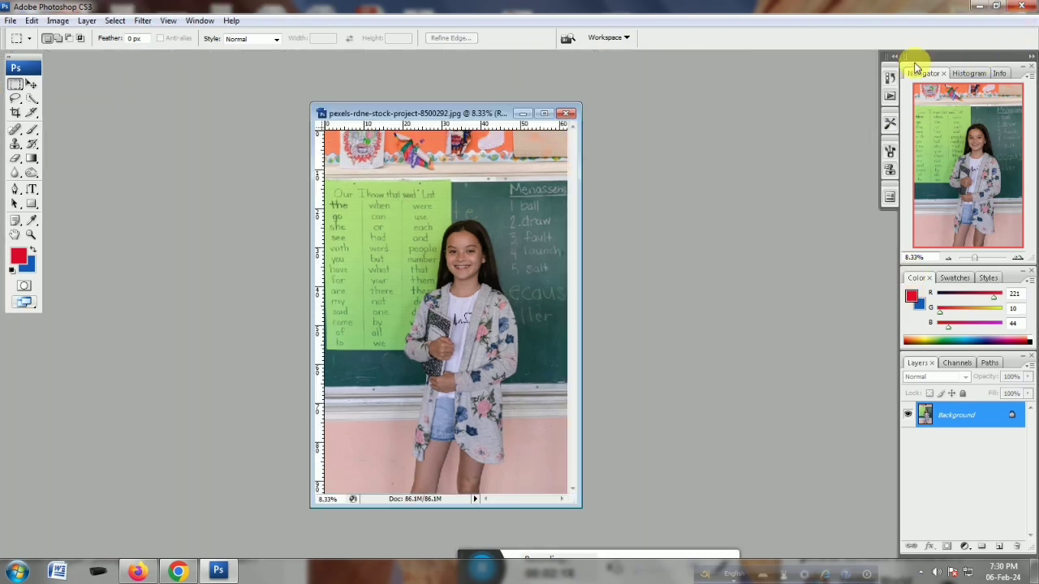
left_click(551, 108)
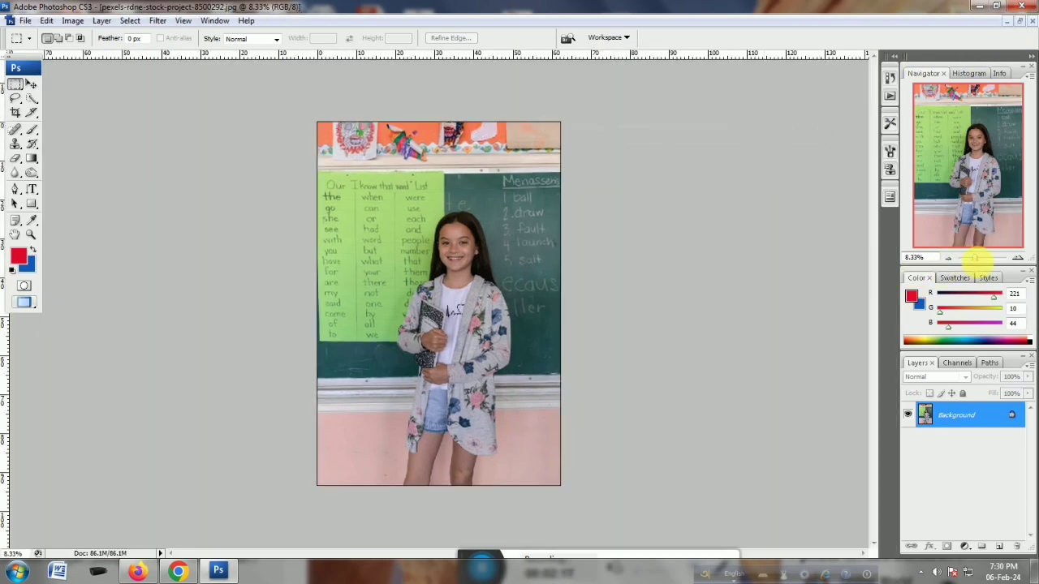
left_click_drag(977, 260, 977, 259)
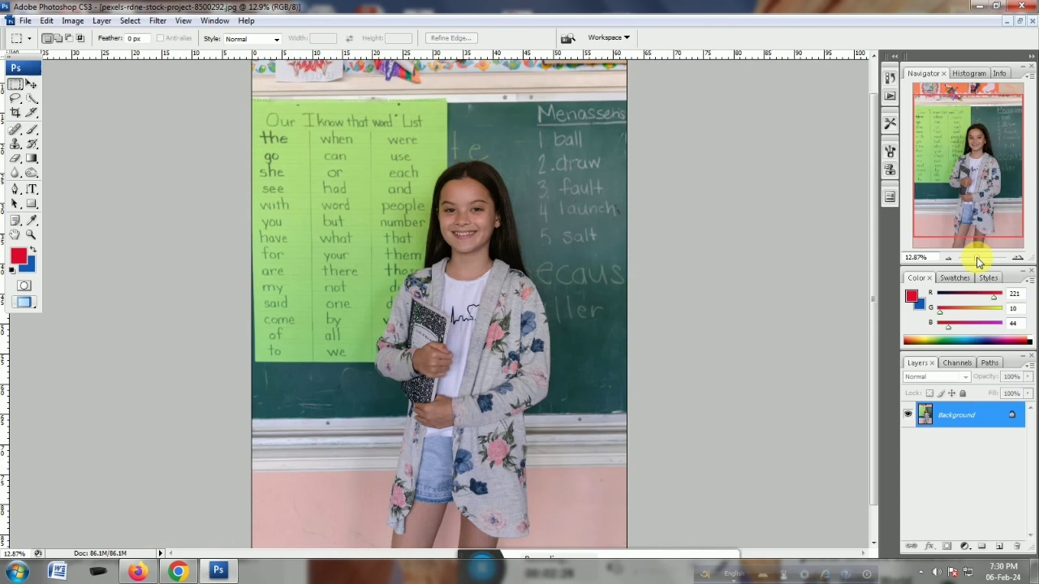
scroll(572, 279, "up", 2)
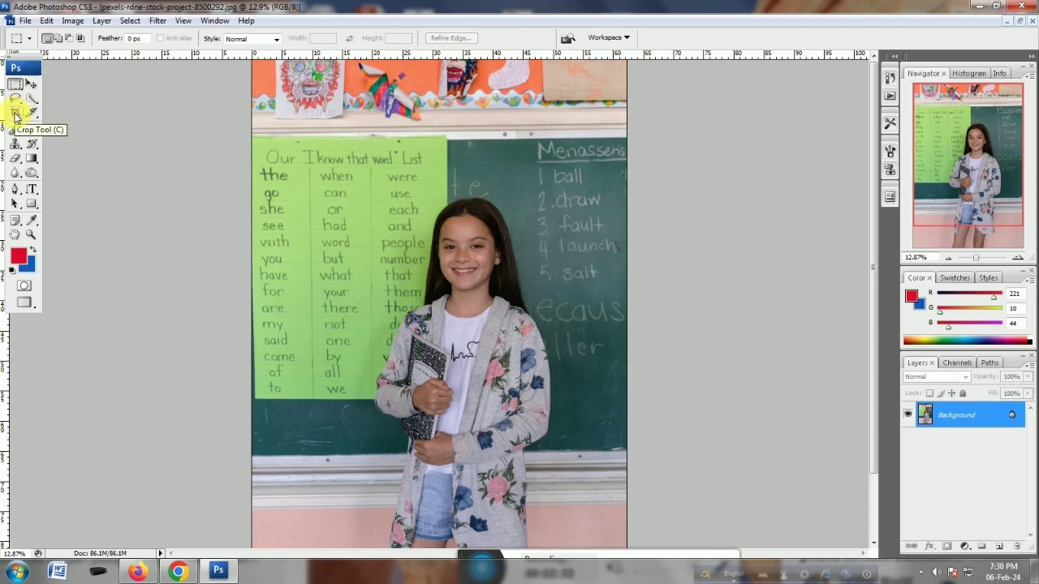
Set up the Crop tool with a width of 2.6 cm, a height of 3.5 cm and a resolution of 300 pixels/inch
left_click(16, 115)
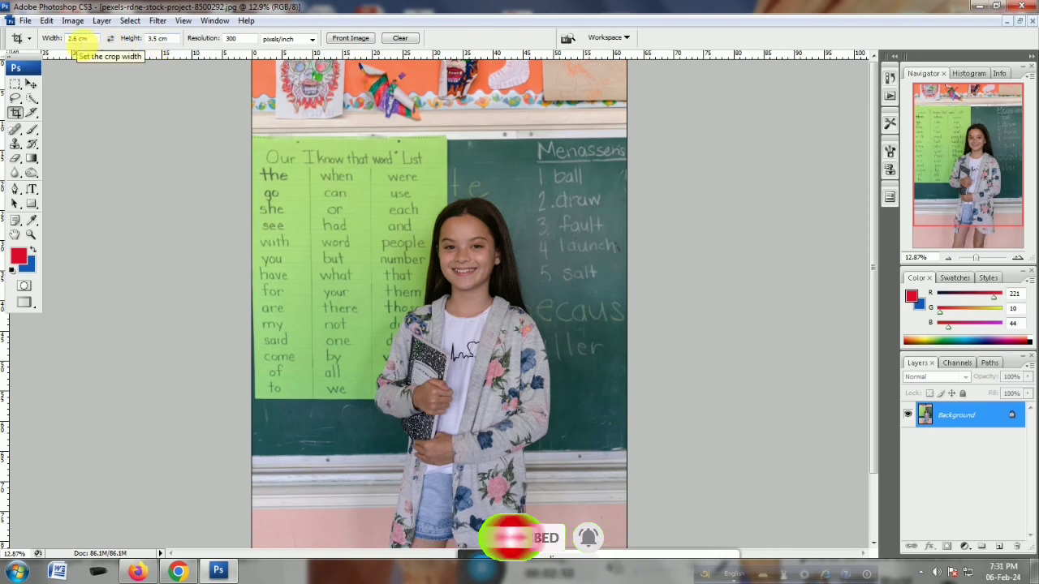
left_click(78, 41)
left_click(159, 39)
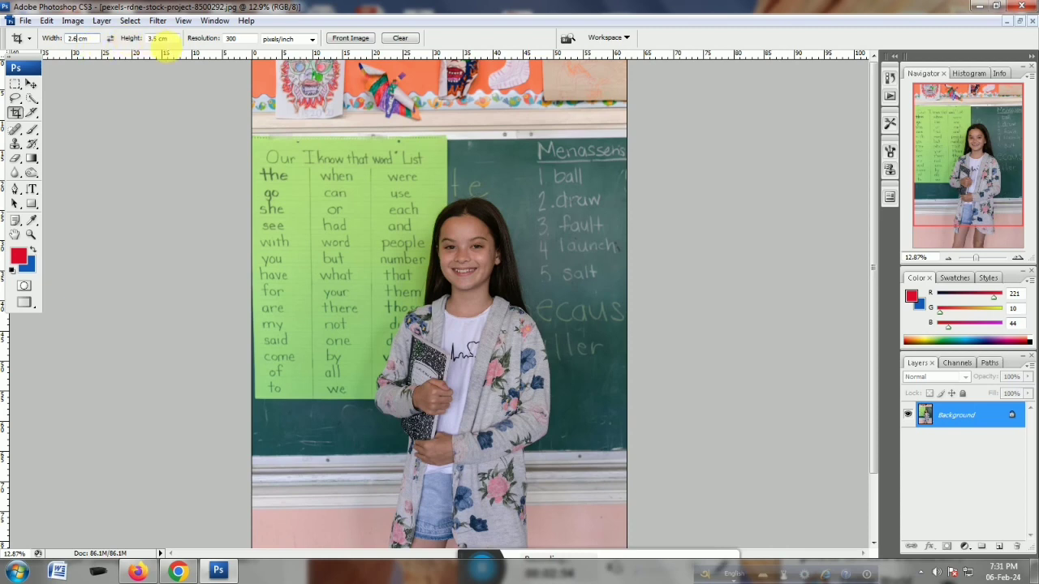
left_click(174, 40)
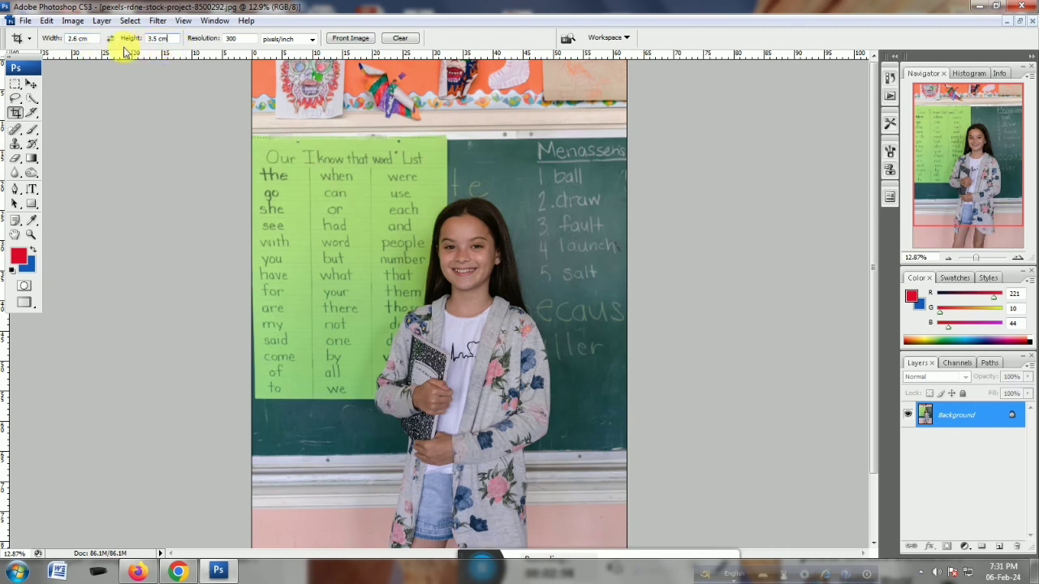
left_click(233, 38)
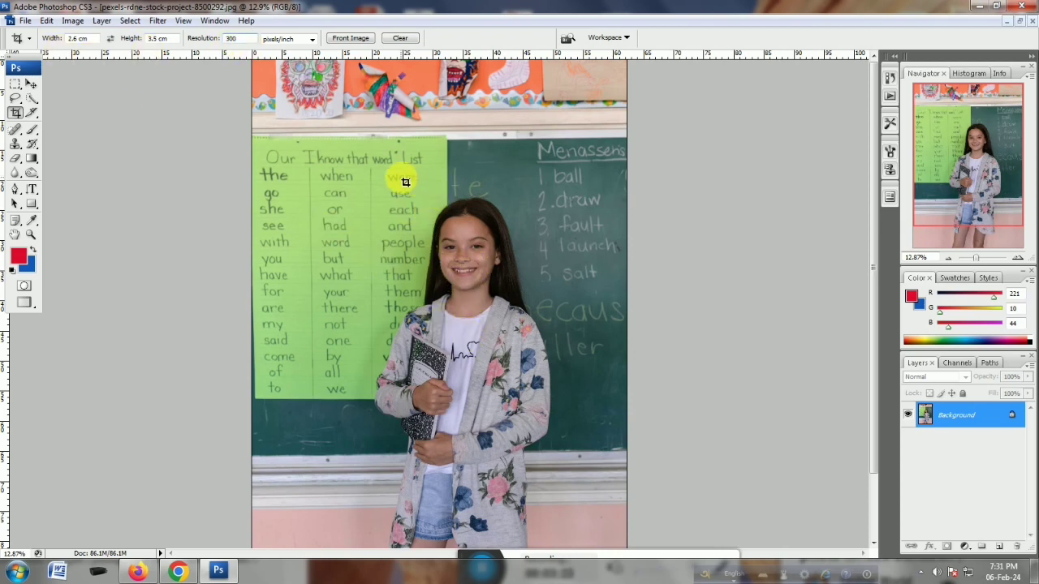
Crop the photo to the girl's head and shoulders, with the frame centred on her and a little space above the hair
left_click_drag(401, 177, 564, 365)
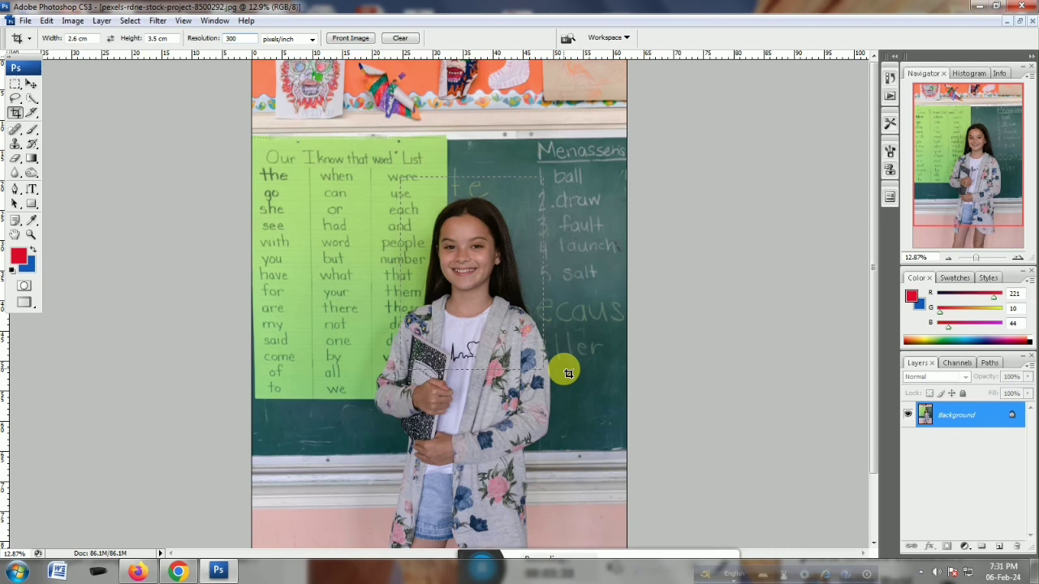
left_click_drag(568, 373, 568, 375)
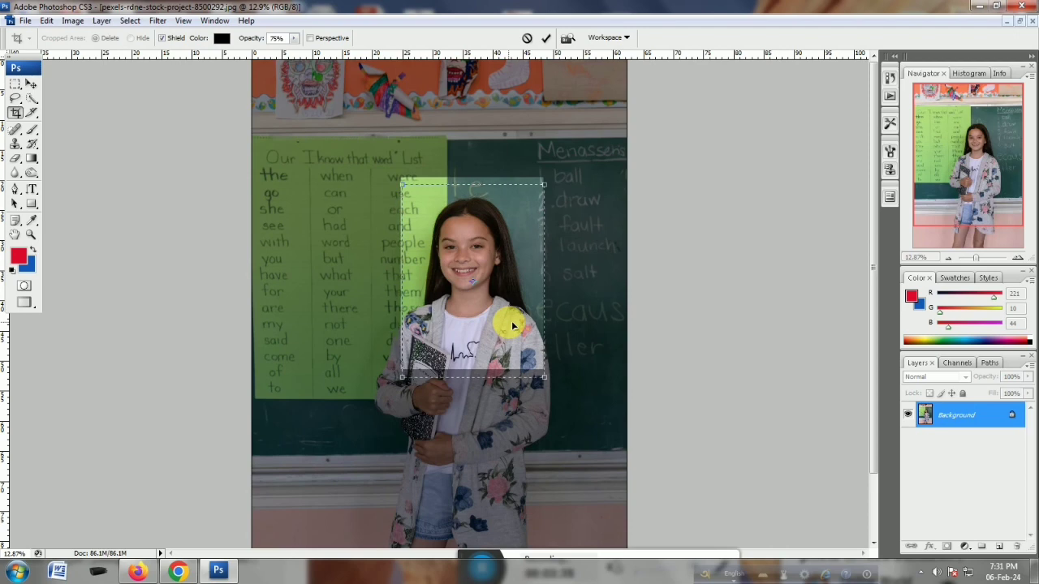
left_click_drag(506, 321, 500, 320)
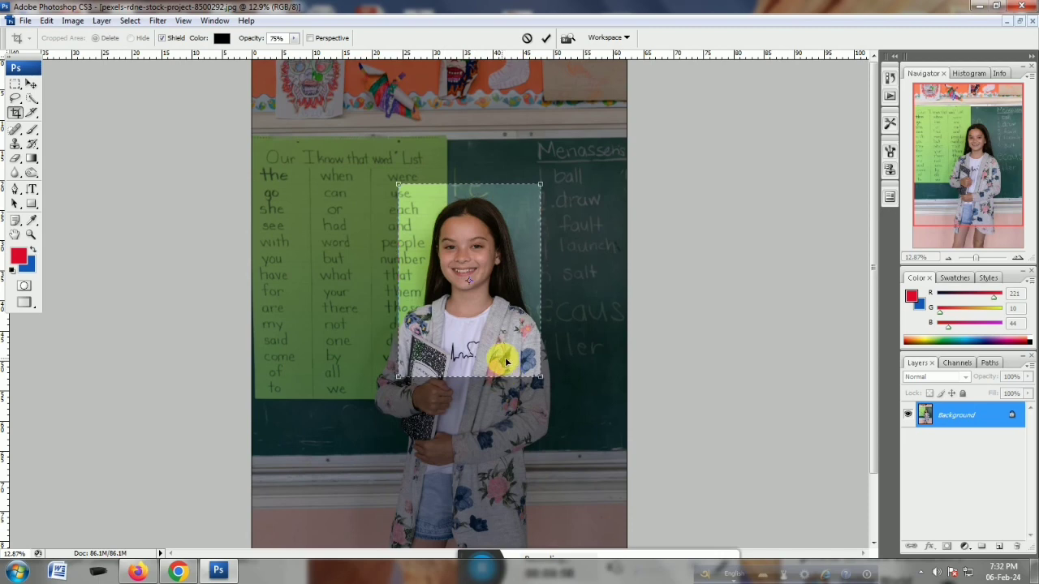
left_click_drag(497, 325, 497, 327)
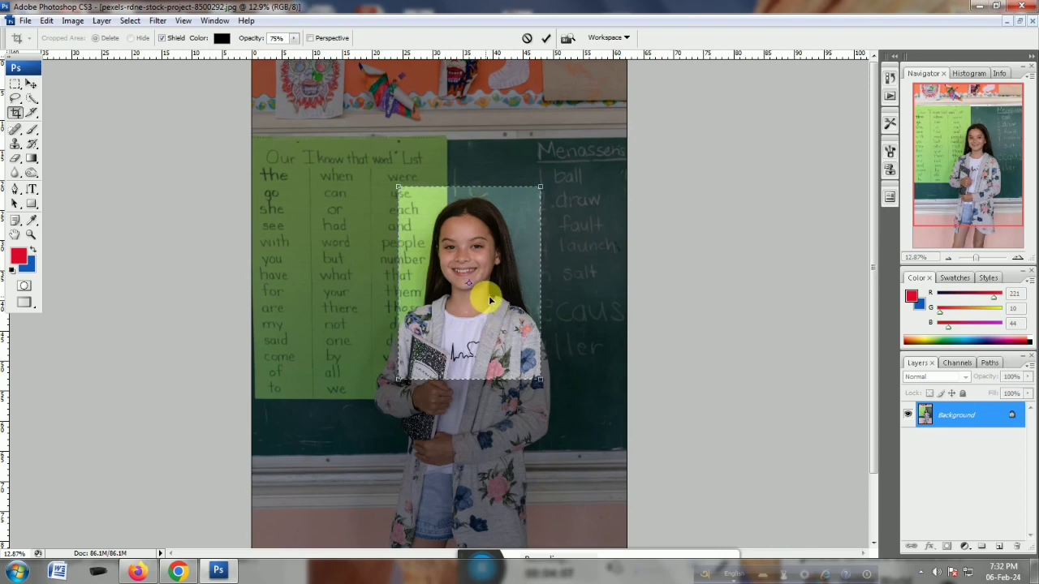
key("Return")
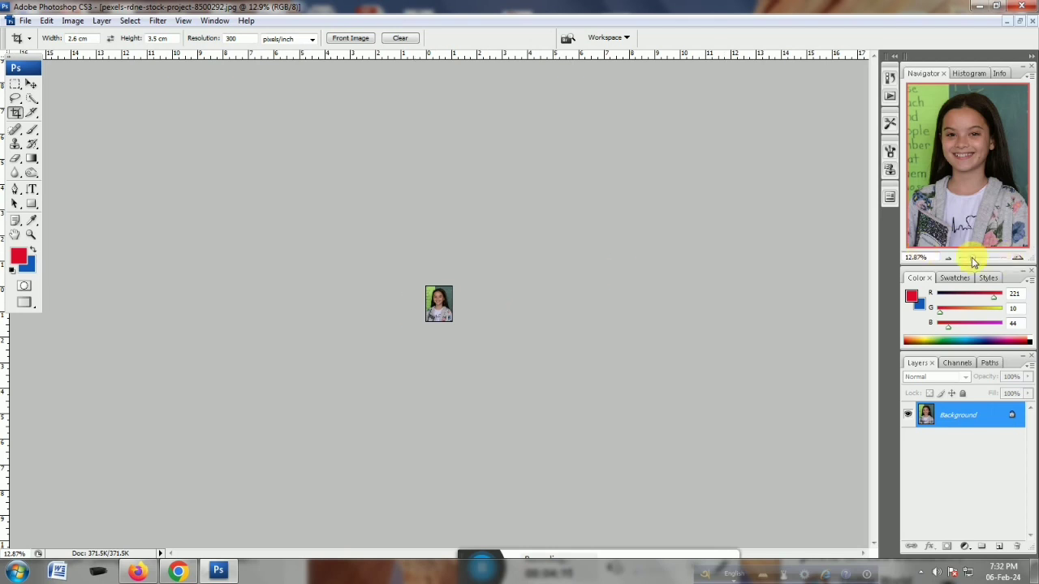
Select the green paper and the chalkboard background around the girl with the Quick Selection tool
left_click_drag(973, 258, 986, 262)
left_click_drag(985, 262, 988, 263)
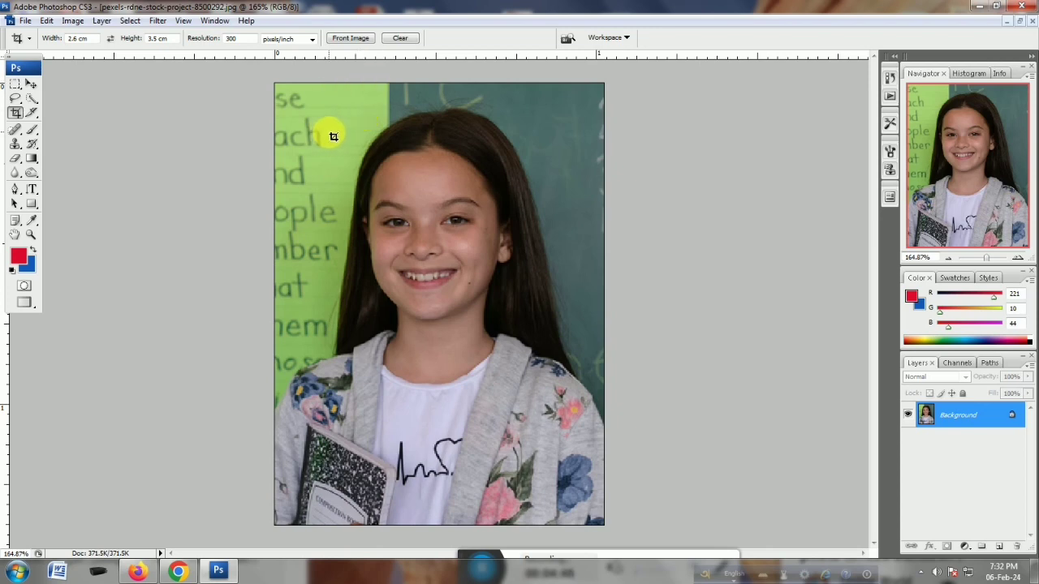
left_click(32, 99)
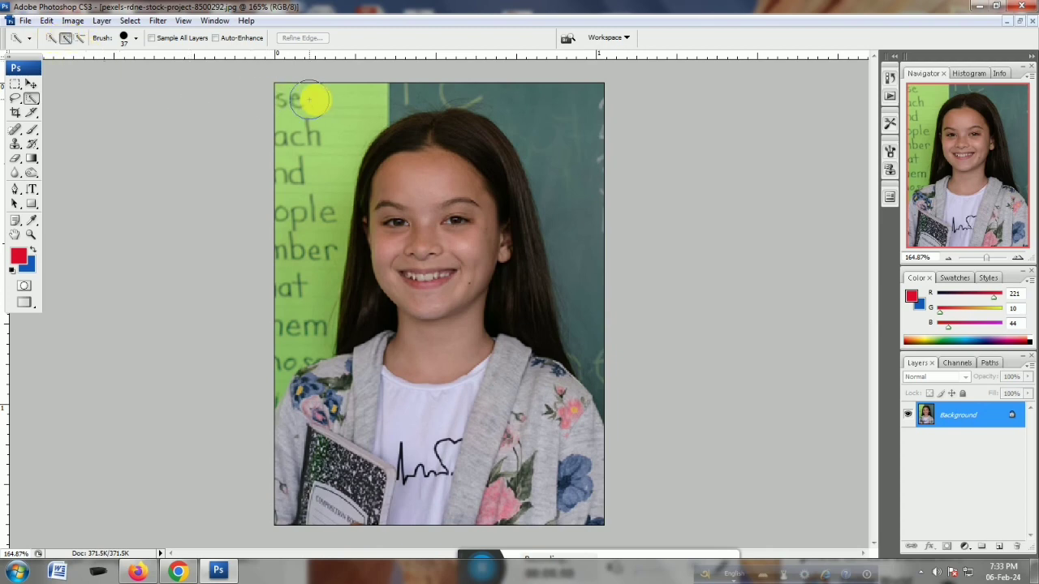
mouse_move(310, 97)
left_mouse_down()
mouse_move(316, 169)
mouse_move(303, 170)
mouse_move(293, 218)
mouse_move(294, 309)
left_mouse_up()
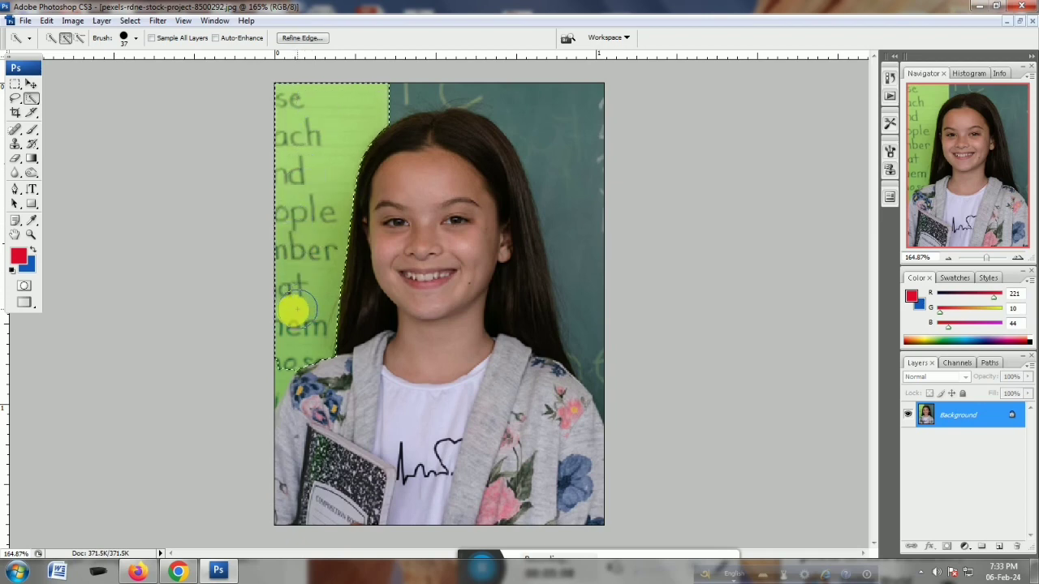
left_click_drag(435, 136, 416, 146)
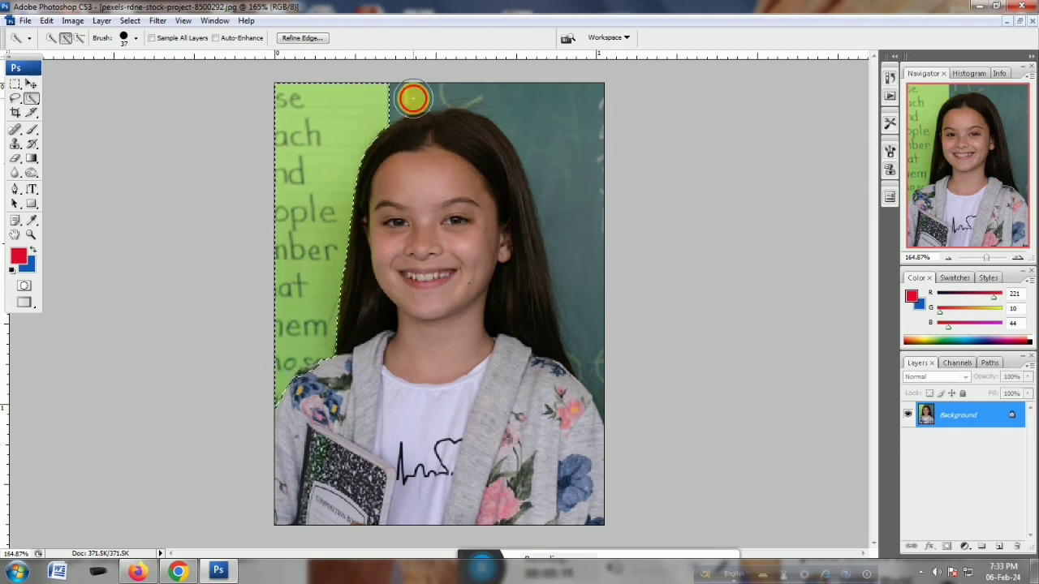
mouse_move(413, 98)
left_mouse_down()
mouse_move(489, 92)
mouse_move(585, 121)
mouse_move(575, 272)
left_mouse_up()
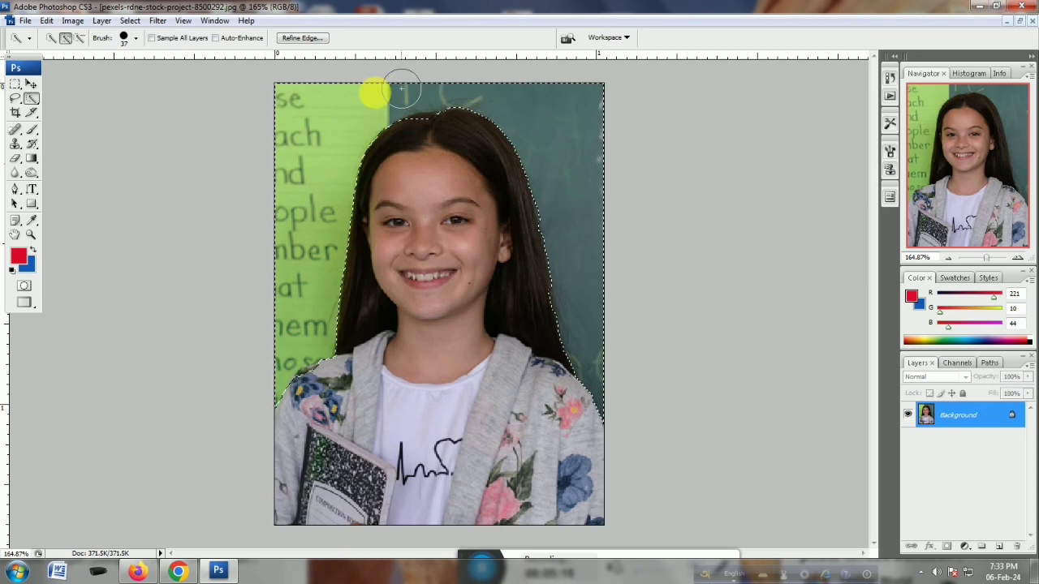
Refine the background selection along the top of the head by subtracting the hair from it
mouse_move(452, 109)
left_mouse_down()
mouse_move(497, 162)
mouse_move(428, 139)
left_mouse_up()
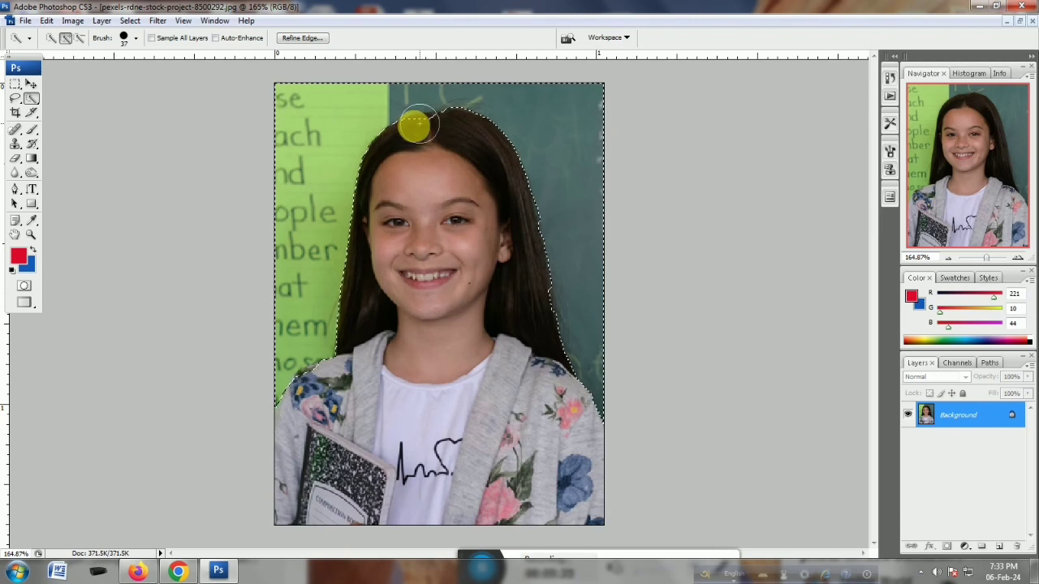
left_click(415, 125)
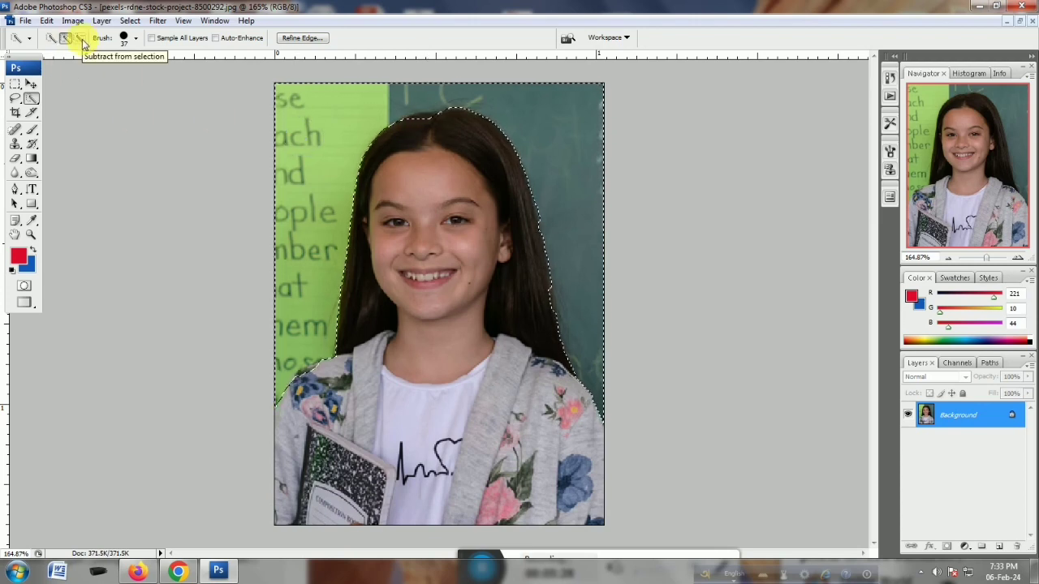
left_click(80, 38)
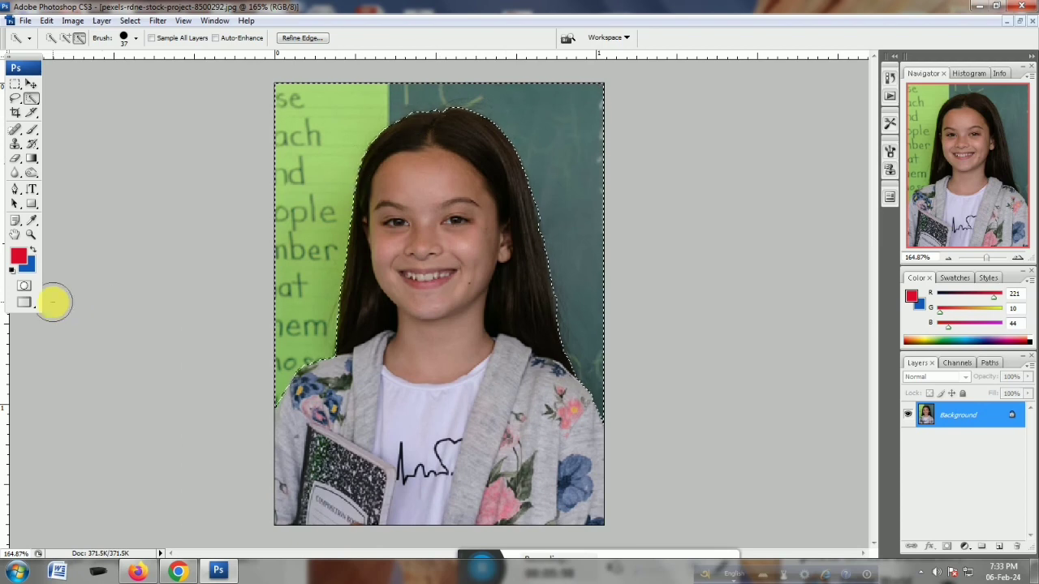
Set the background color to the green sampled from the paper behind the girl (#a9d472) and fill the selected backdrop with it
left_click(31, 270)
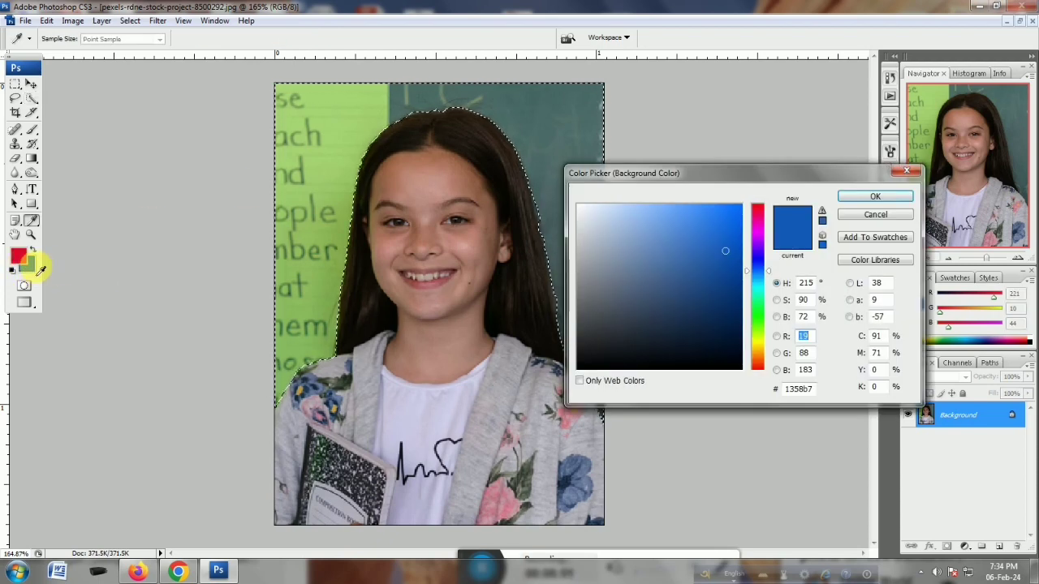
left_click(901, 196)
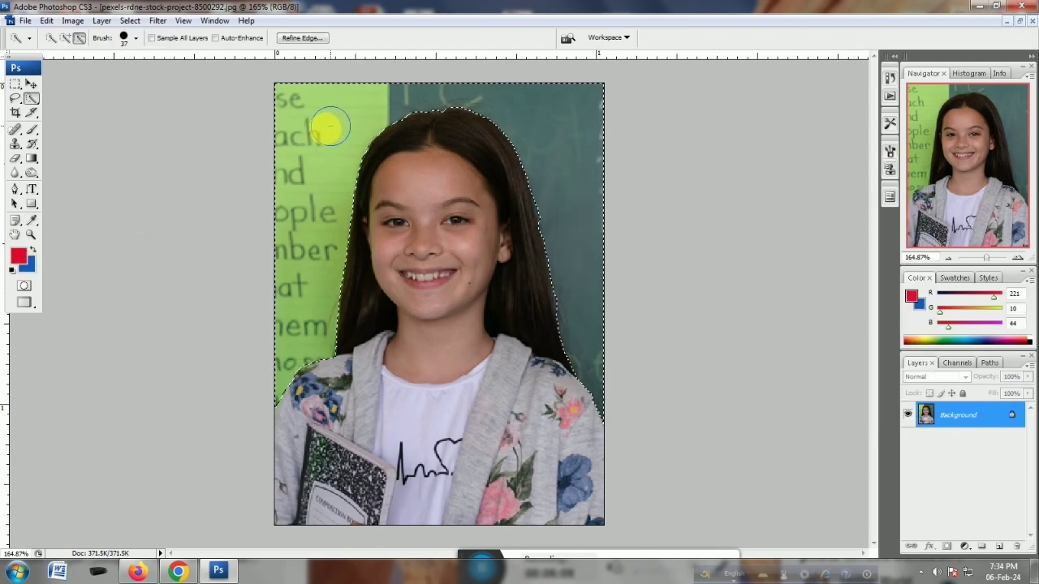
left_click(27, 263)
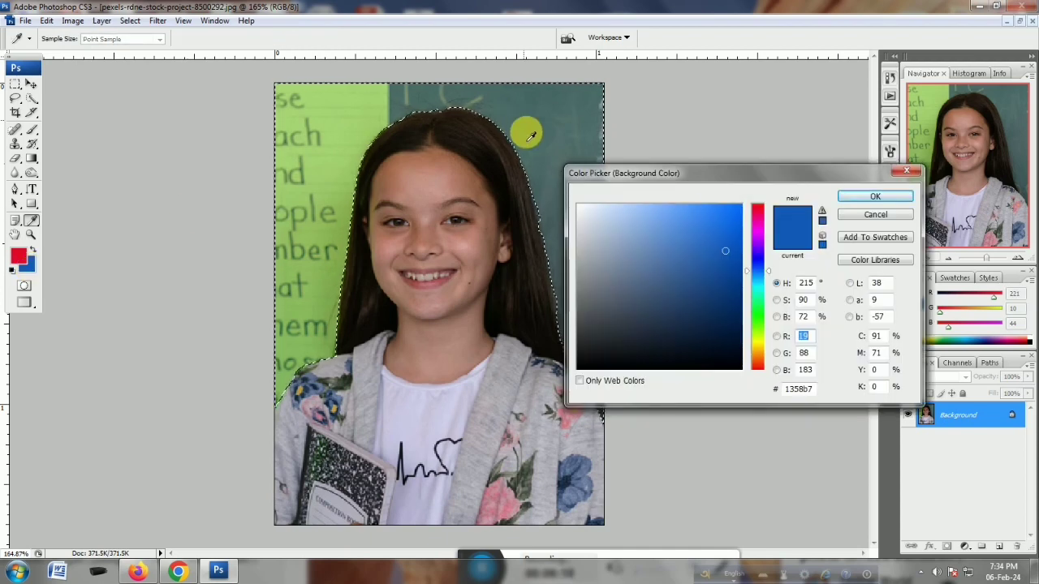
left_click(344, 128)
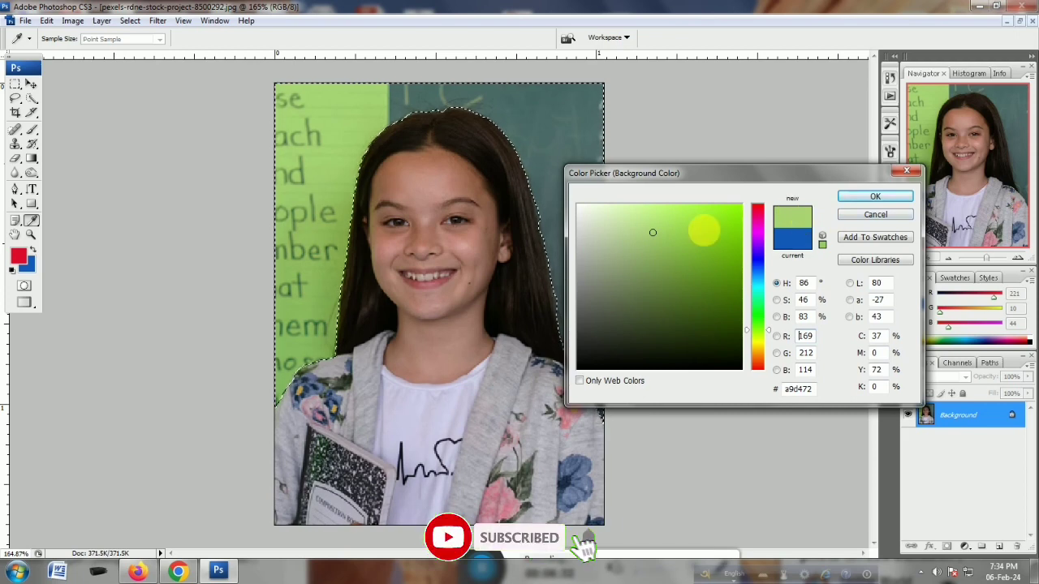
left_click(875, 196)
key("w")
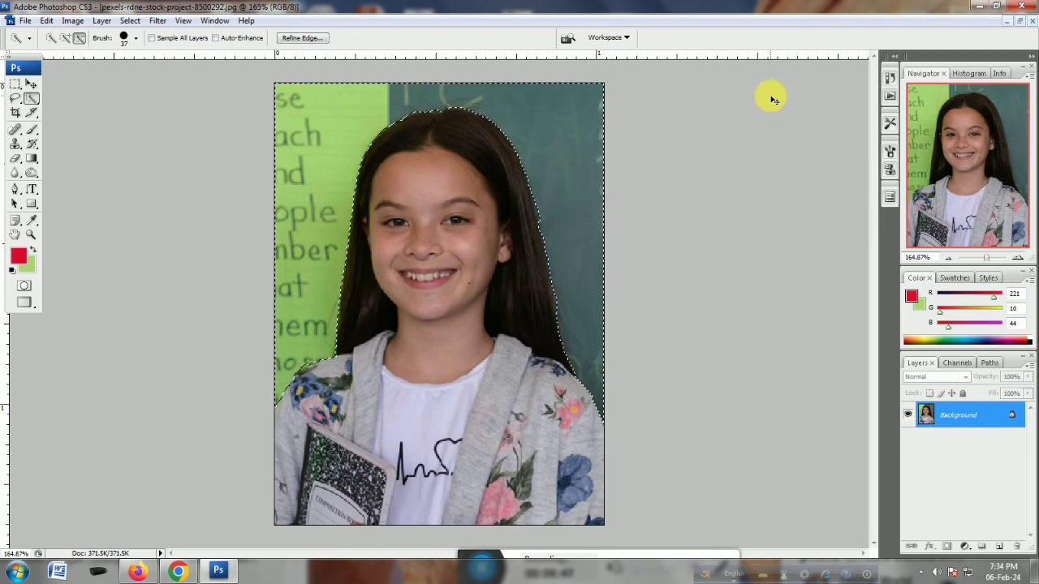
key("Delete")
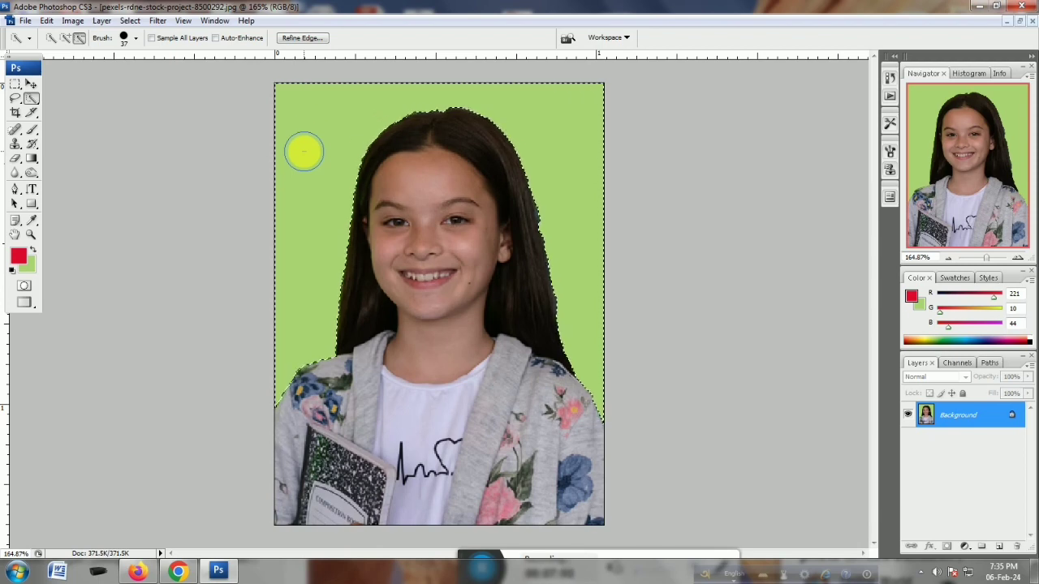
Undo the green backdrop fill and clear the selection
key("ctrl+z")
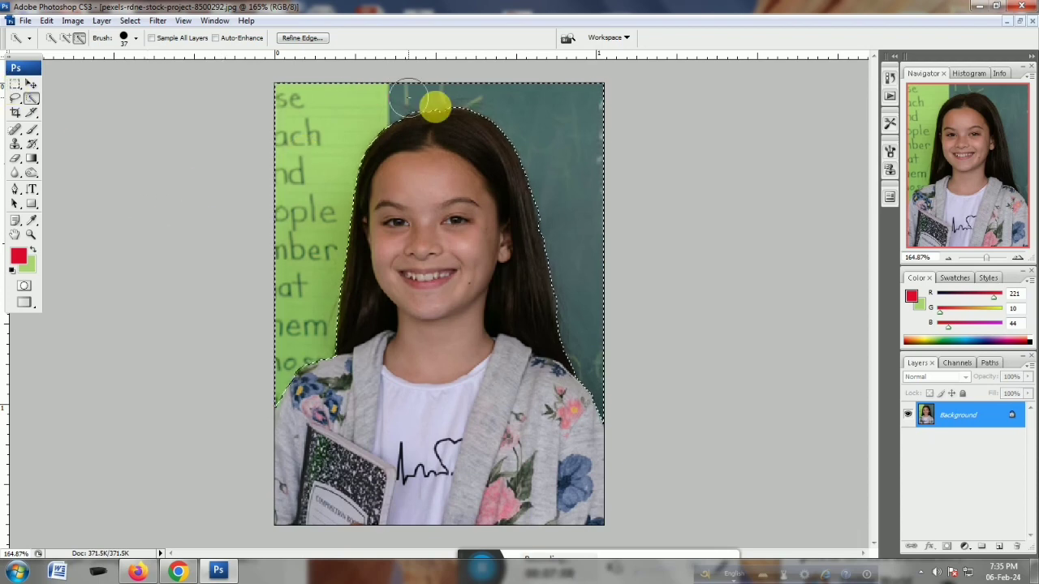
left_click(16, 86)
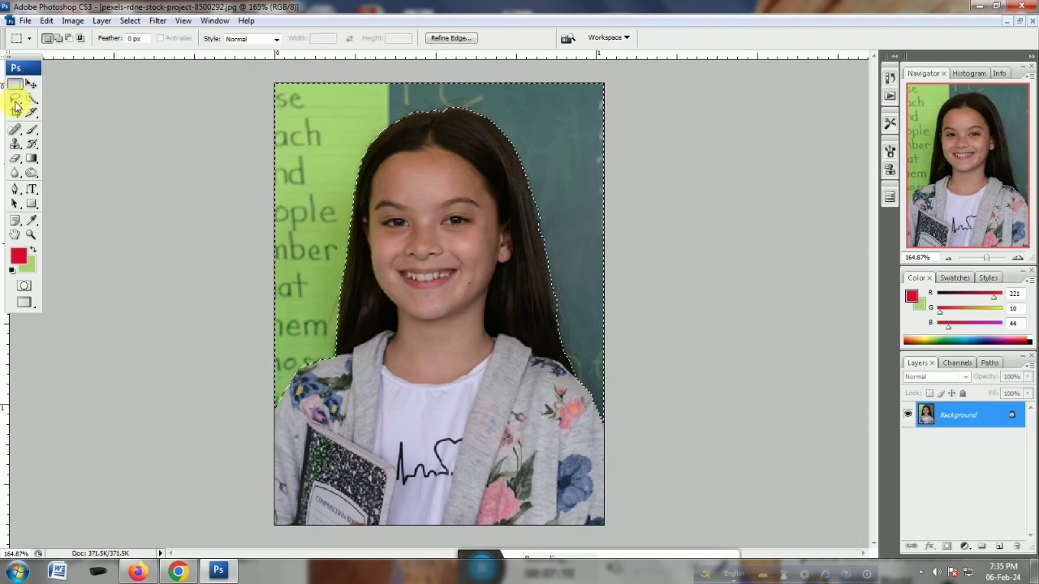
left_click(213, 139)
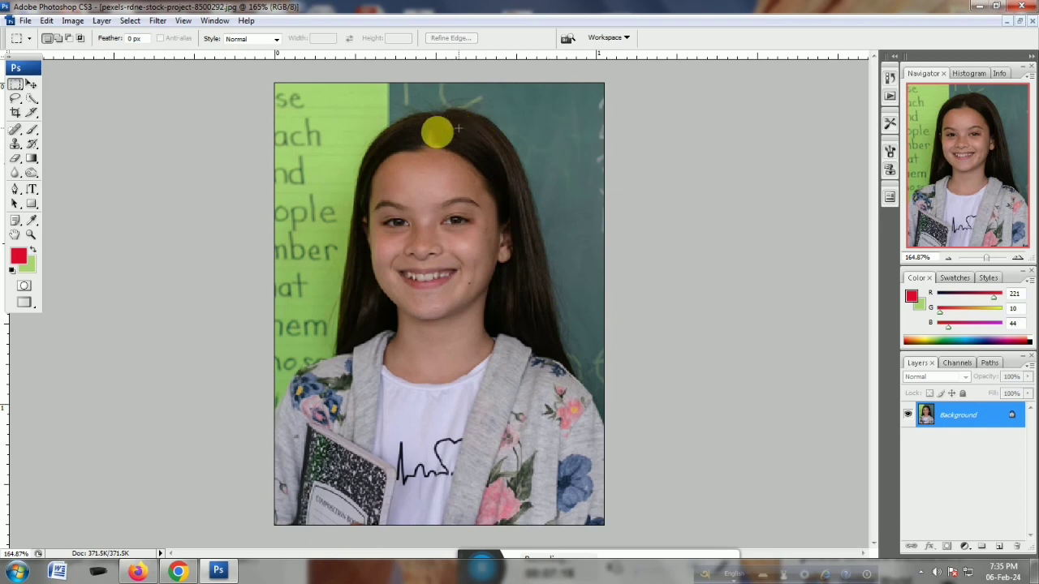
Set the Eraser to a 10 px hard brush and erase a strip of backdrop along the top of the girl's head
left_click(17, 160)
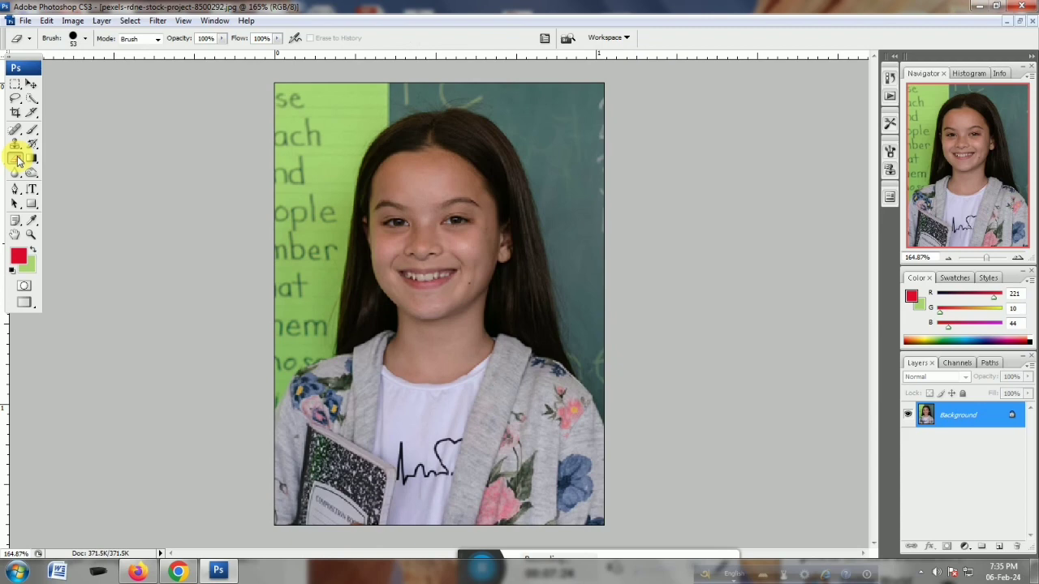
right_click(292, 114)
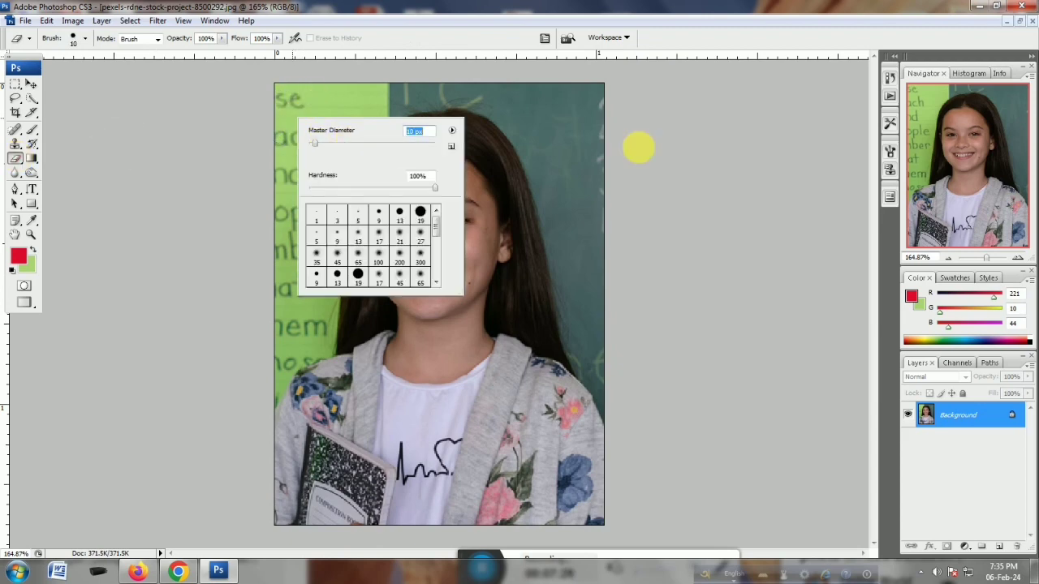
left_click(861, 200)
left_click_drag(987, 258, 995, 259)
scroll(369, 382, "up", 5)
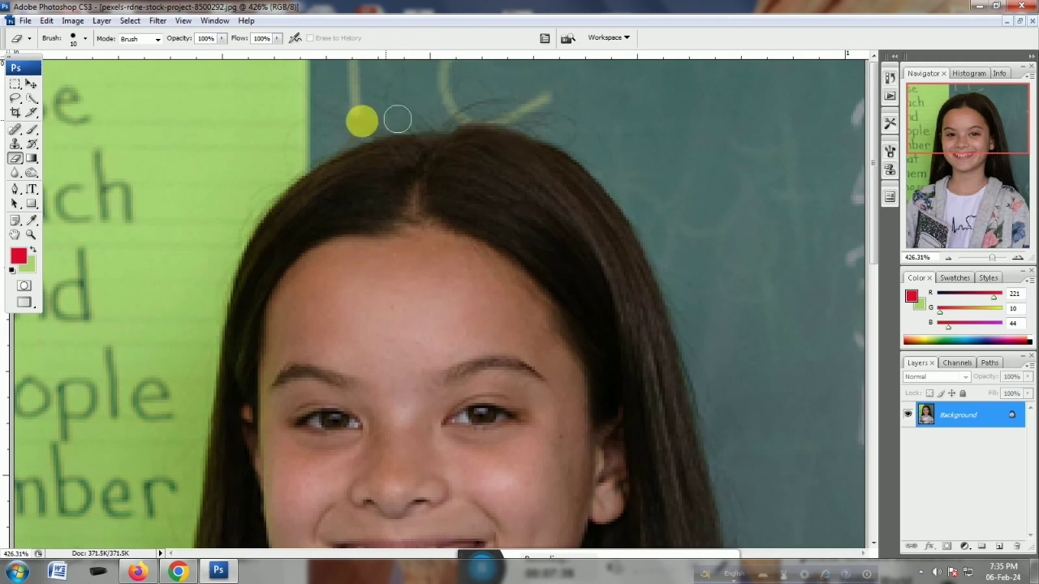
mouse_move(275, 173)
left_mouse_down()
mouse_move(388, 122)
mouse_move(479, 110)
mouse_move(530, 120)
mouse_move(409, 120)
left_mouse_up()
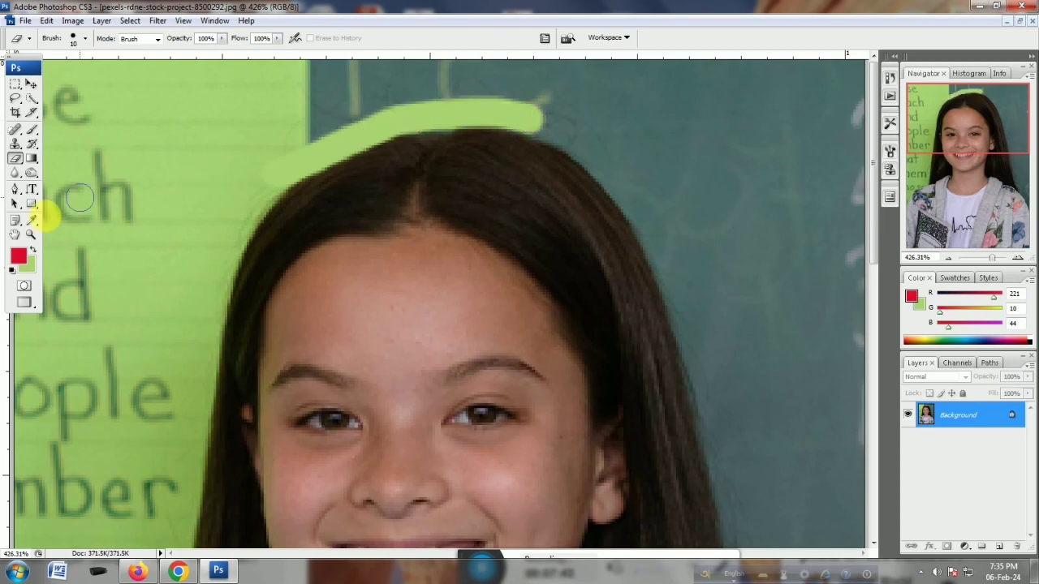
Change the background color from the sampled green to white for the Eraser
left_click(32, 268)
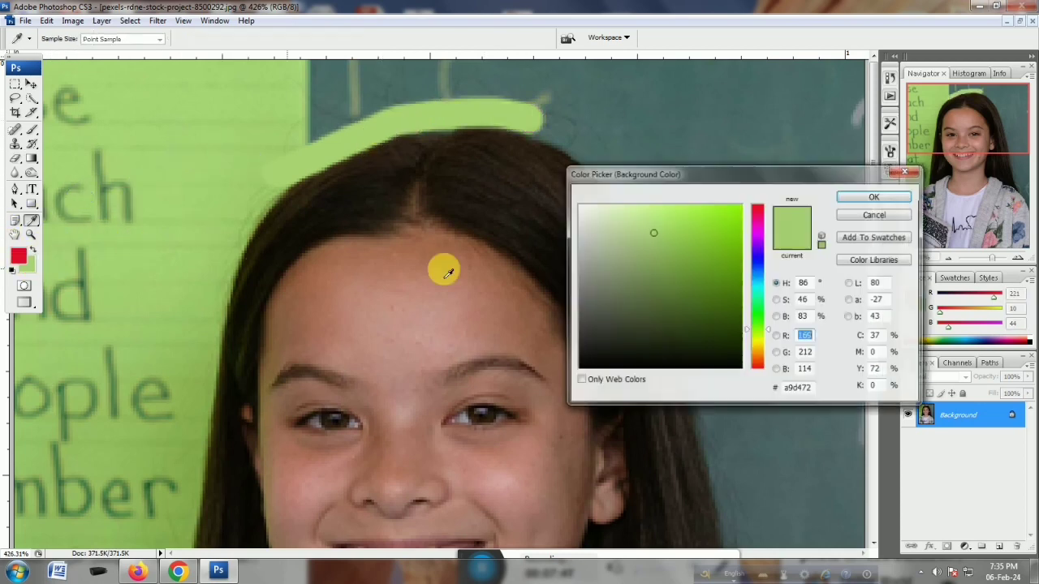
left_click_drag(616, 212, 573, 195)
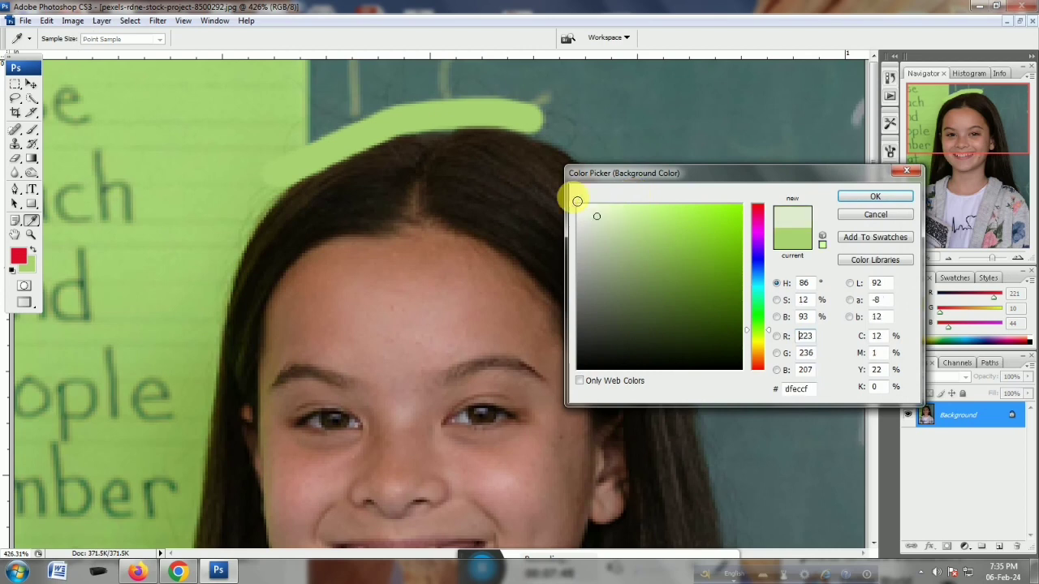
left_click(872, 198)
key("e")
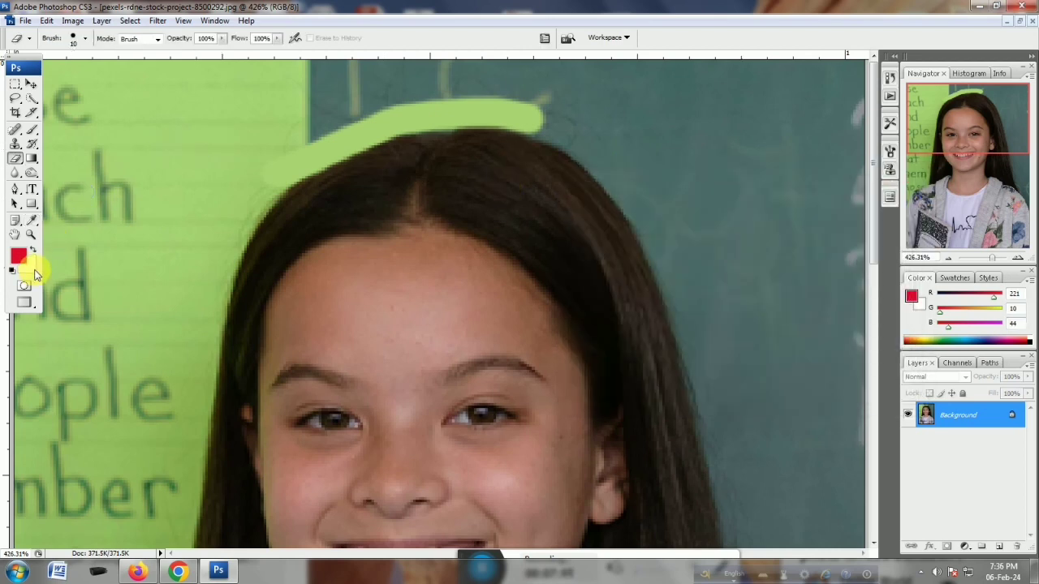
Erase a white strip along the top of the head and down the hair on the chalkboard side to the shoulder at the photo's edge
mouse_move(260, 175)
left_mouse_down()
mouse_move(414, 116)
mouse_move(456, 109)
mouse_move(555, 125)
mouse_move(466, 109)
mouse_move(422, 116)
mouse_move(504, 116)
mouse_move(325, 147)
mouse_move(276, 171)
mouse_move(420, 122)
mouse_move(517, 123)
mouse_move(591, 155)
mouse_move(575, 104)
mouse_move(616, 142)
mouse_move(648, 198)
mouse_move(599, 132)
mouse_move(639, 144)
mouse_move(691, 283)
left_mouse_up()
scroll(592, 151, "down", 1)
scroll(614, 146, "down", 1)
scroll(691, 283, "down", 1)
scroll(694, 272, "down", 2)
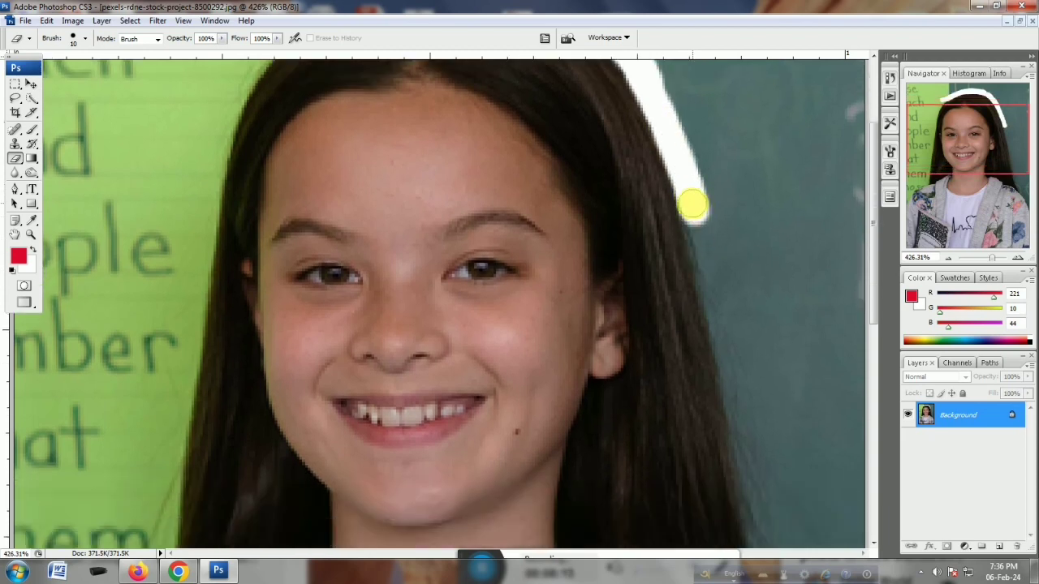
left_click_drag(692, 205, 730, 367)
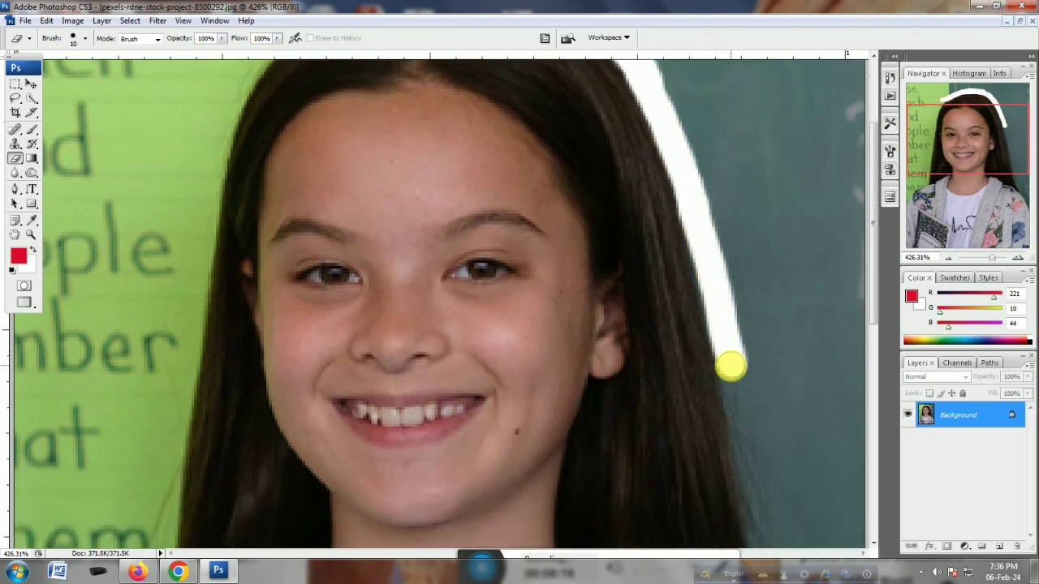
scroll(729, 367, "down", 5)
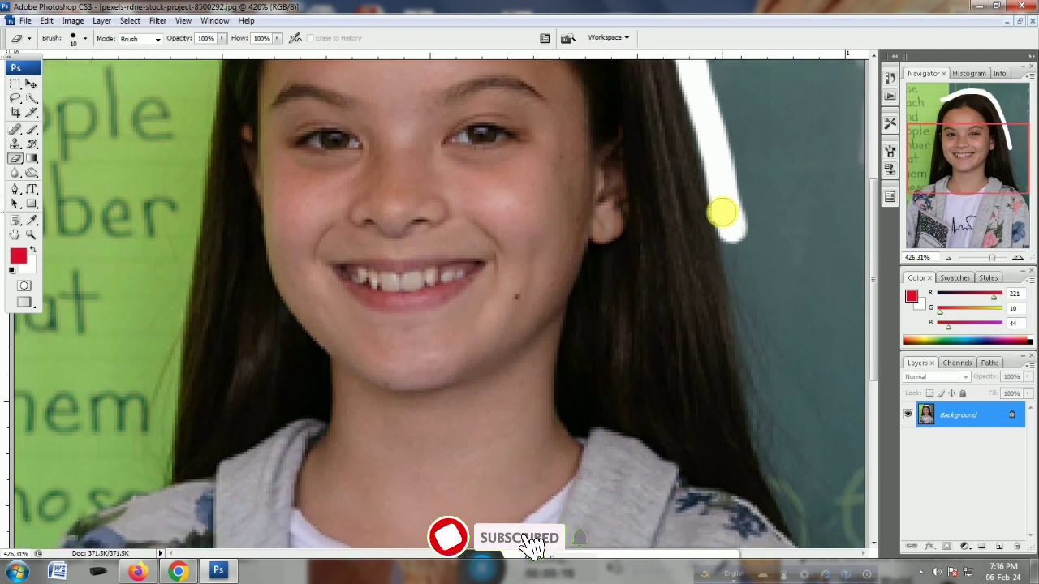
left_click_drag(721, 213, 761, 369)
scroll(761, 370, "down", 2)
left_click_drag(991, 257, 993, 266)
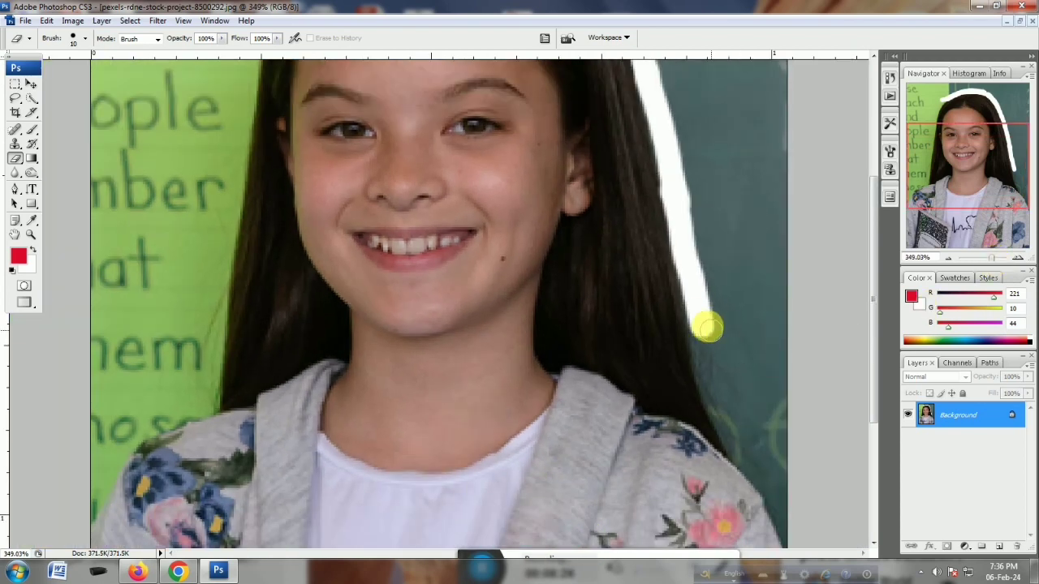
mouse_move(707, 327)
left_mouse_down()
mouse_move(691, 287)
mouse_move(723, 408)
mouse_move(770, 484)
mouse_move(798, 501)
mouse_move(798, 547)
mouse_move(796, 532)
left_mouse_up()
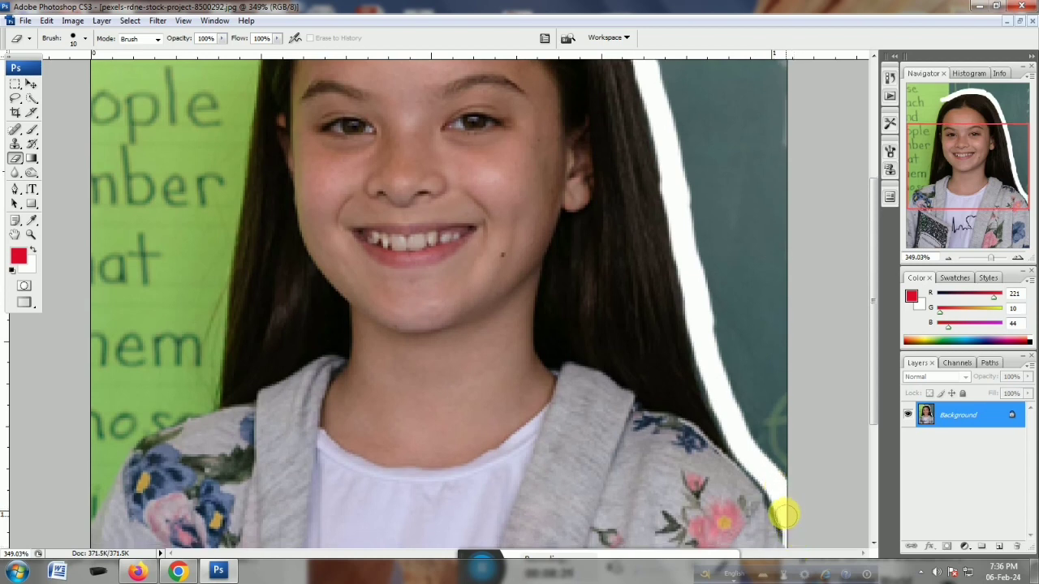
Erase a white strip along the hair and shoulder on the green paper side, joining it to the outline above the head
mouse_move(770, 482)
left_mouse_down()
mouse_move(738, 450)
mouse_move(719, 392)
mouse_move(285, 167)
mouse_move(284, 151)
mouse_move(316, 130)
mouse_move(274, 182)
mouse_move(243, 278)
left_mouse_up()
scroll(708, 365, "up", 5)
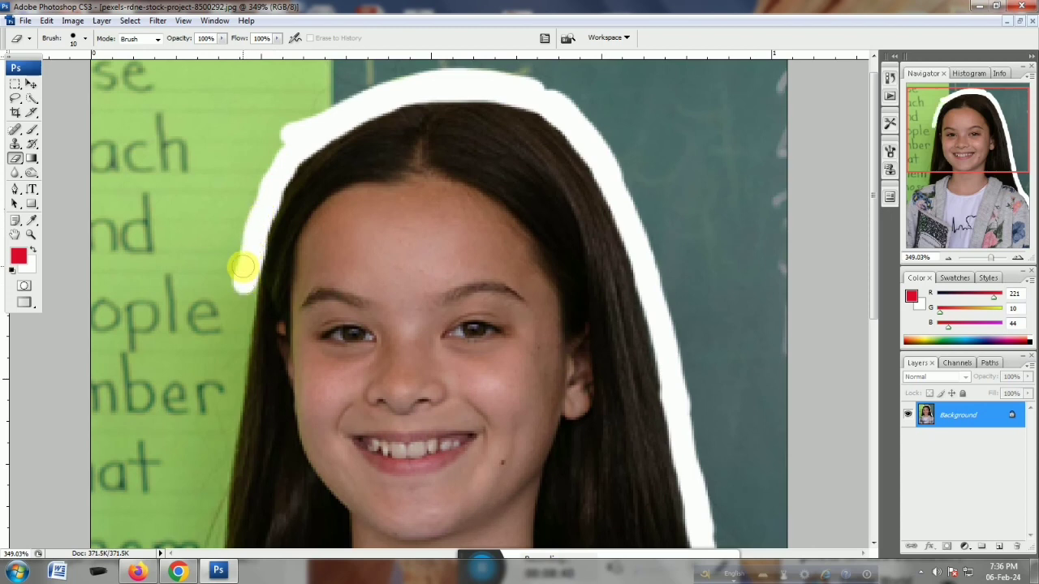
scroll(244, 271, "down", 3)
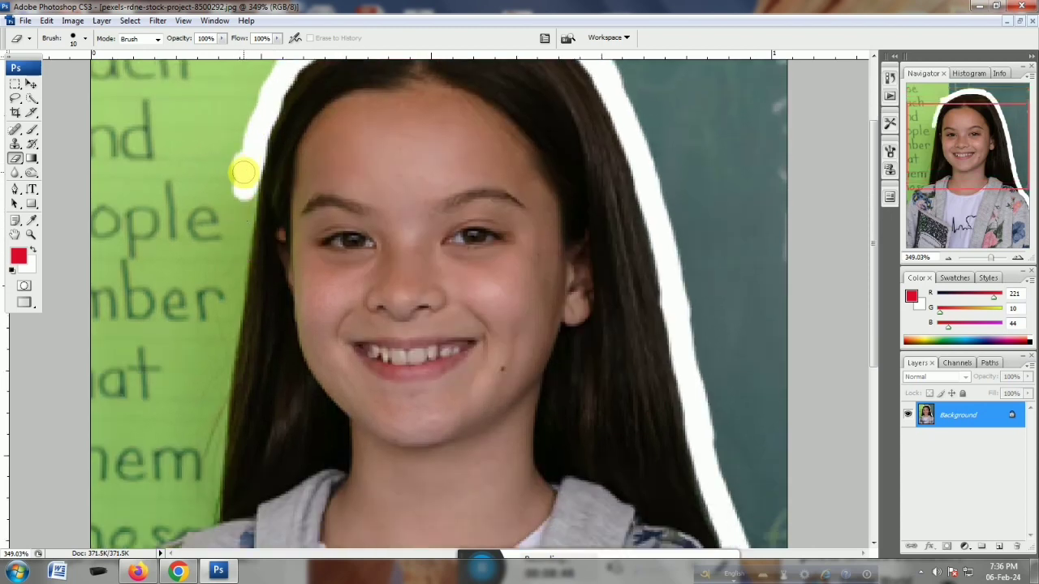
left_click_drag(247, 194, 228, 326)
scroll(242, 285, "down", 2)
scroll(242, 286, "down", 2)
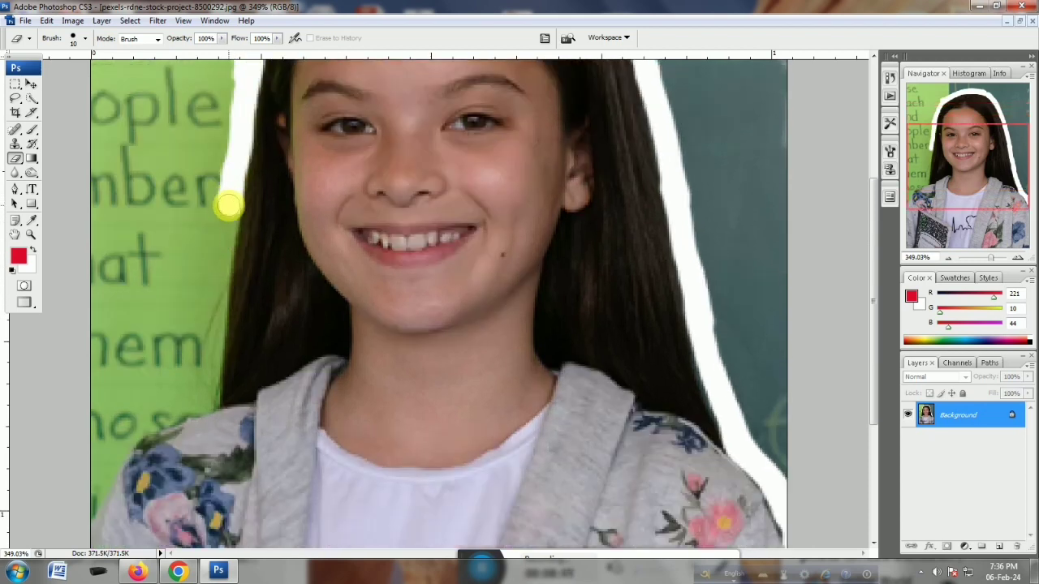
left_click_drag(228, 206, 216, 306)
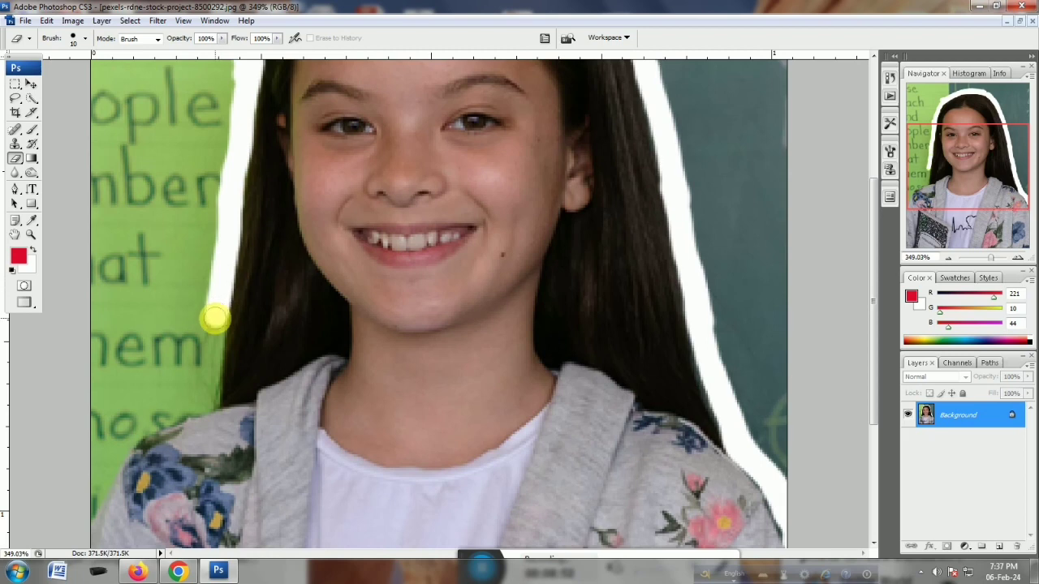
scroll(214, 319, "down", 3)
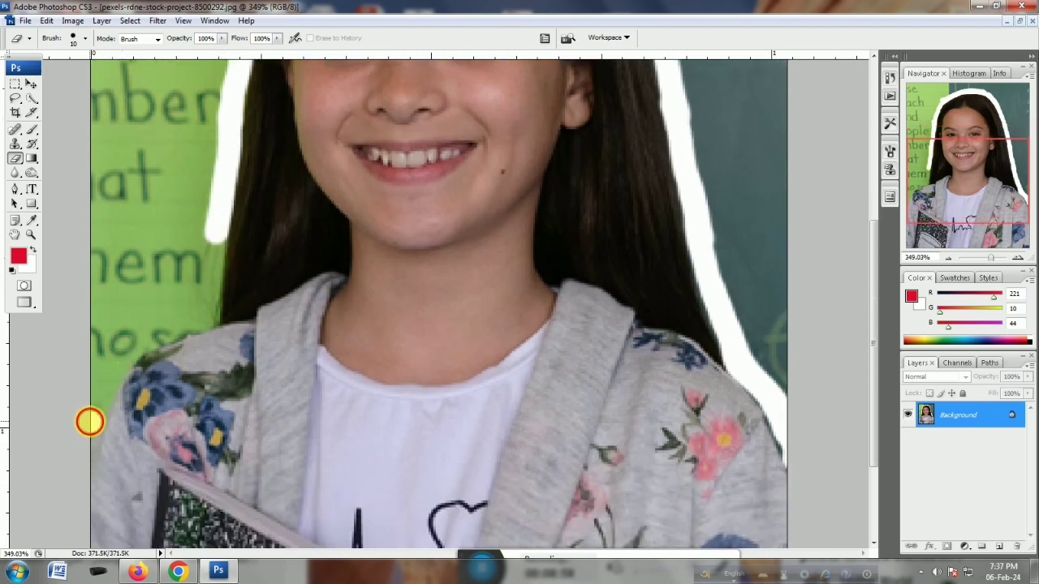
mouse_move(90, 421)
left_mouse_down()
mouse_move(127, 364)
mouse_move(210, 313)
mouse_move(216, 271)
left_mouse_up()
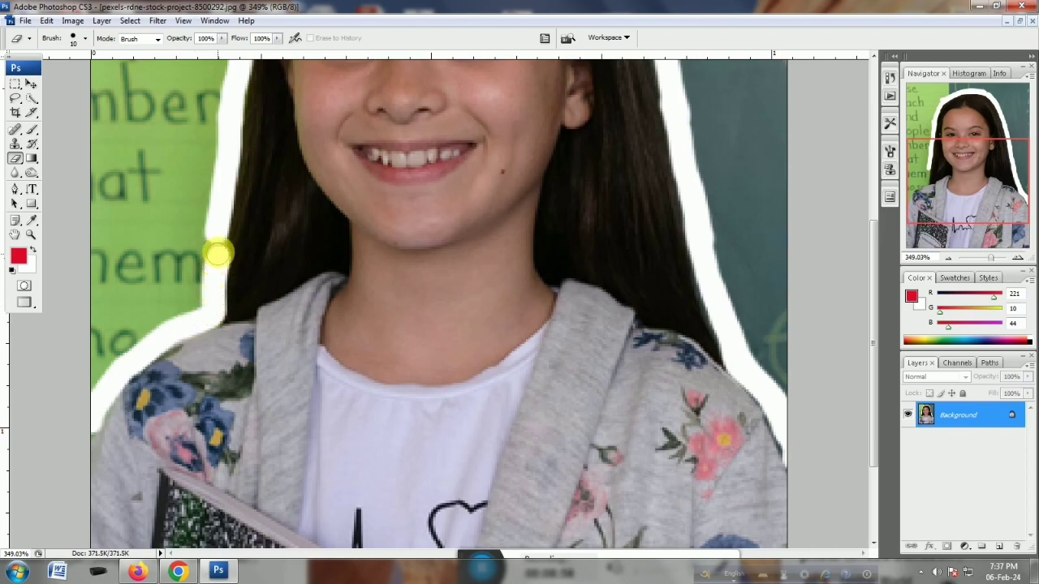
Set the Eraser diameter to 60 px and erase the remaining chalkboard and green paper around the girl to white
scroll(209, 295, "up", 6)
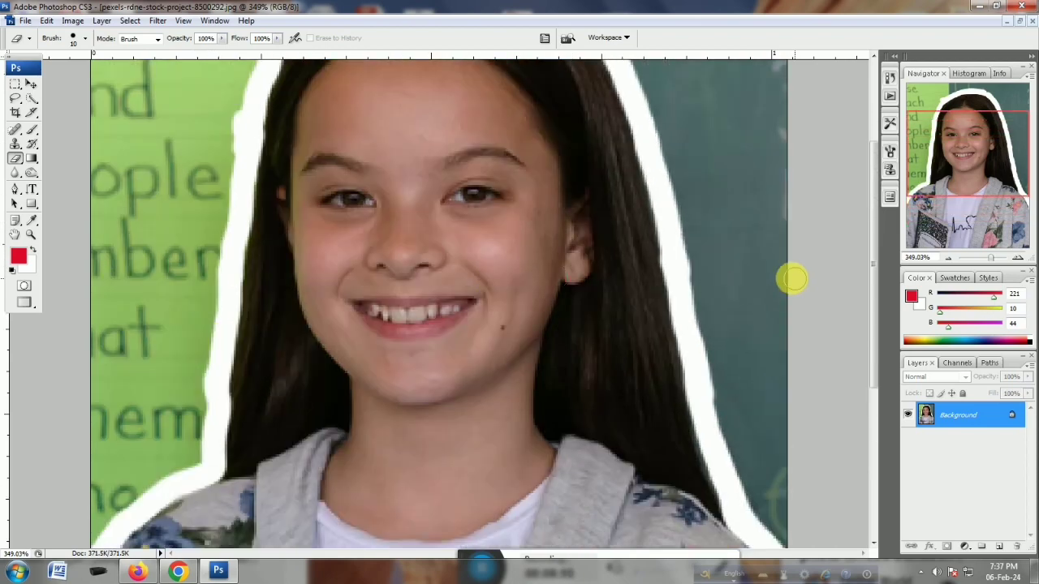
left_click_drag(994, 260, 987, 260)
right_click(577, 92)
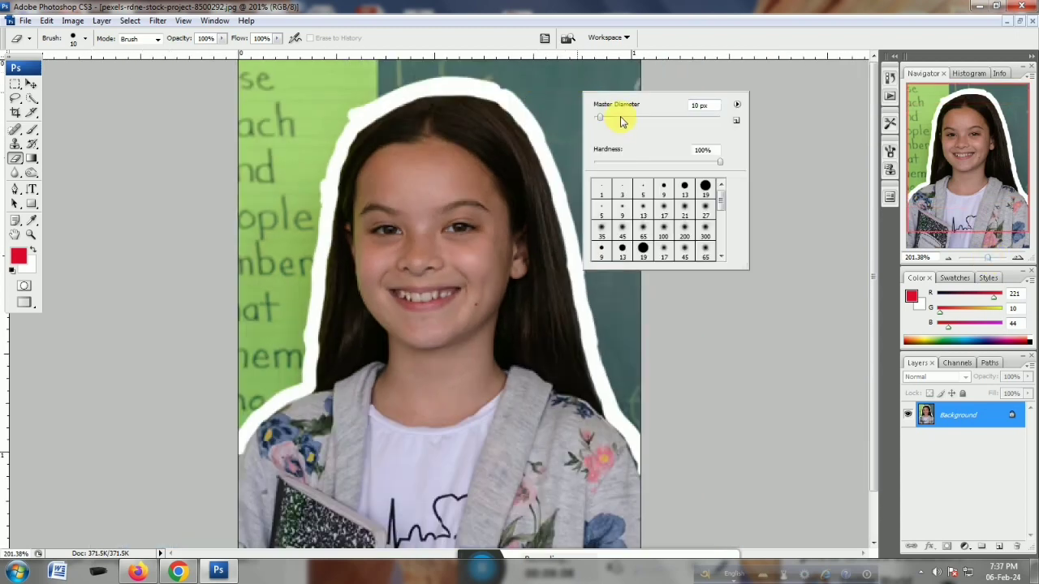
left_click_drag(608, 119, 615, 118)
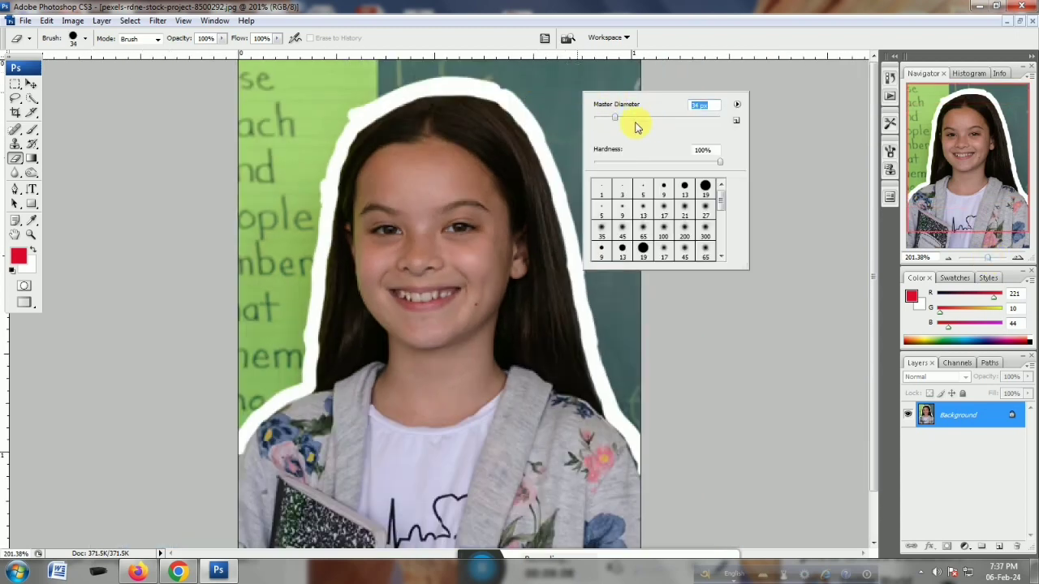
type("60")
mouse_move(568, 86)
left_mouse_down()
mouse_move(635, 131)
mouse_move(608, 88)
mouse_move(645, 89)
mouse_move(459, 61)
mouse_move(550, 68)
mouse_move(550, 104)
mouse_move(495, 98)
mouse_move(553, 102)
left_mouse_up()
key("ctrl+z")
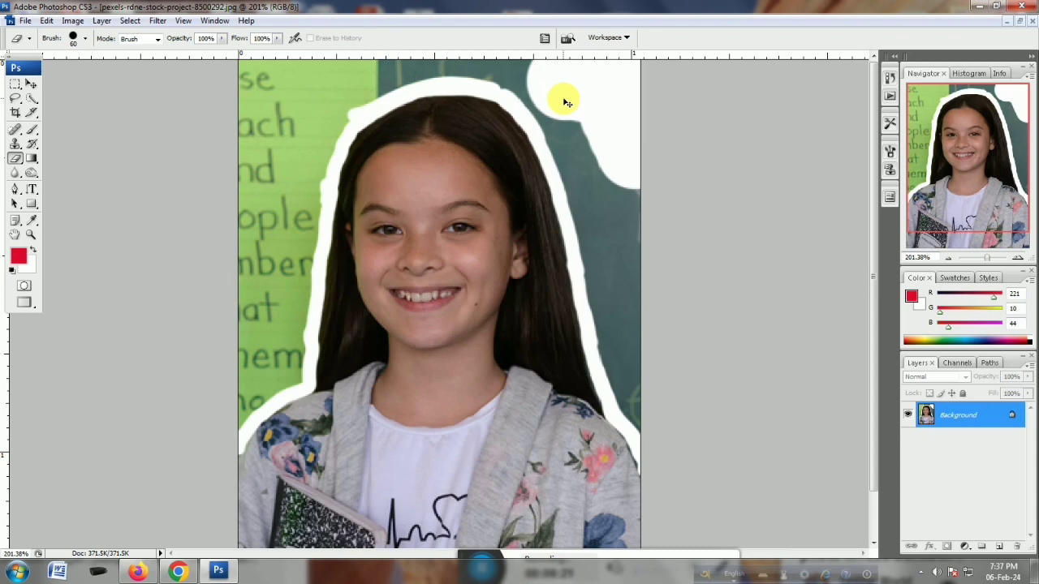
mouse_move(567, 102)
left_mouse_down()
mouse_move(542, 70)
mouse_move(555, 73)
mouse_move(612, 189)
mouse_move(677, 376)
mouse_move(662, 396)
mouse_move(602, 186)
mouse_move(600, 235)
mouse_move(624, 325)
mouse_move(649, 397)
mouse_move(689, 412)
left_mouse_up()
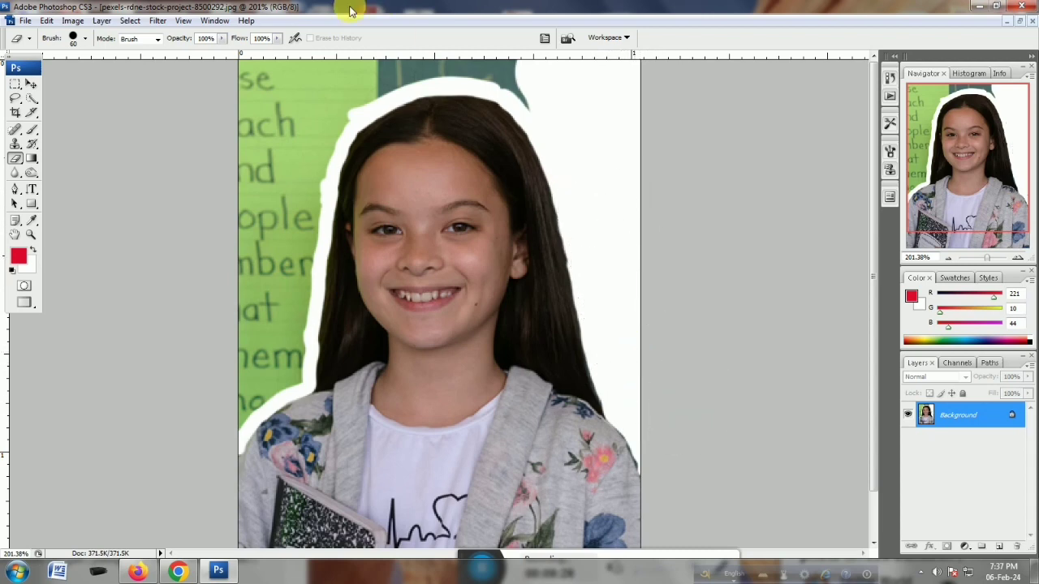
mouse_move(357, 61)
left_mouse_down()
mouse_move(273, 93)
mouse_move(482, 48)
mouse_move(538, 84)
mouse_move(162, 86)
mouse_move(260, 77)
mouse_move(251, 232)
mouse_move(312, 114)
mouse_move(227, 382)
mouse_move(262, 357)
mouse_move(280, 236)
mouse_move(274, 360)
mouse_move(276, 341)
mouse_move(214, 414)
mouse_move(189, 413)
left_mouse_up()
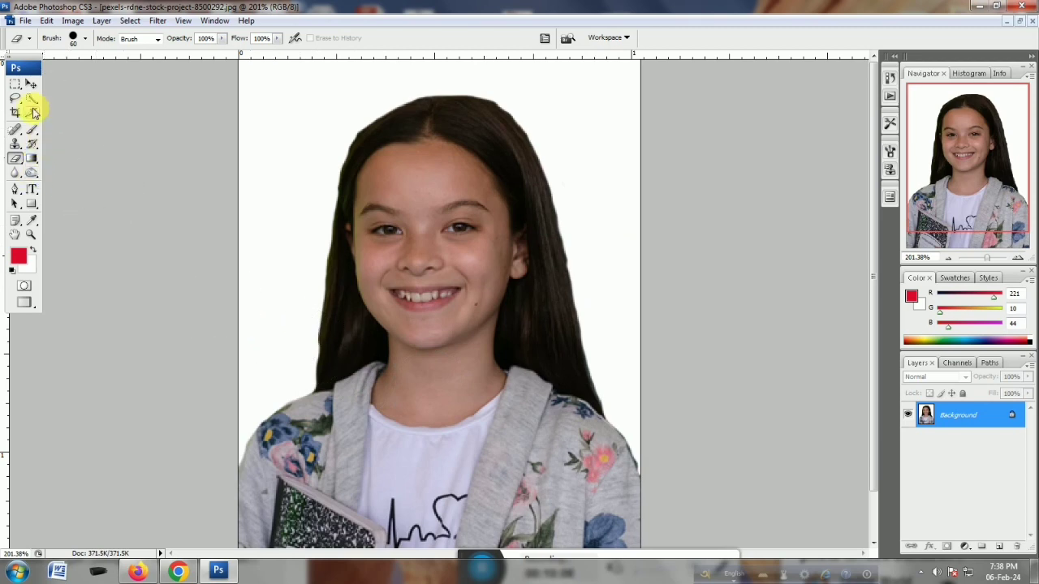
Select the entire white background around the girl with the Quick Selection tool
left_click(32, 98)
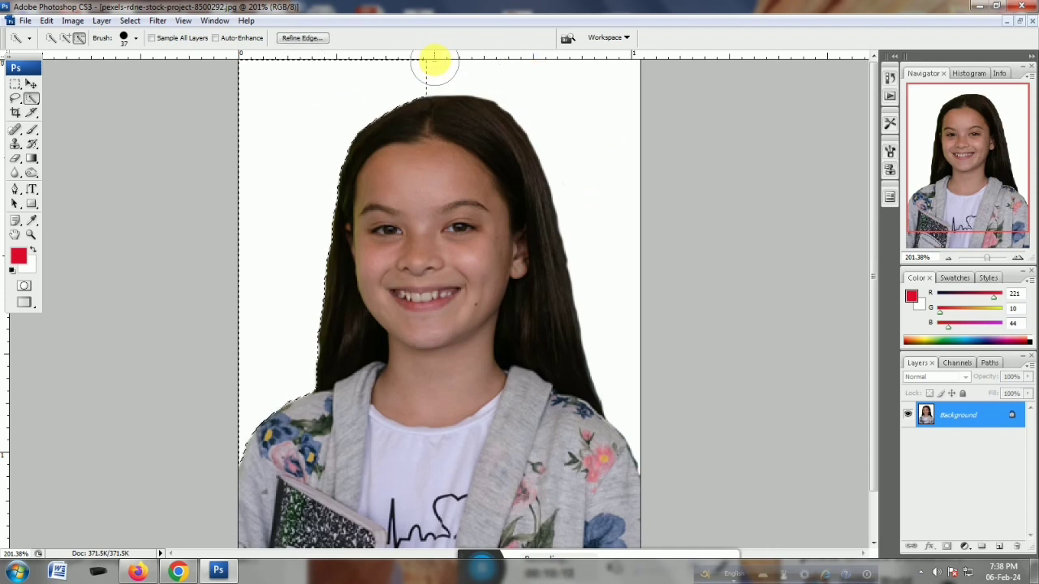
left_click(67, 38)
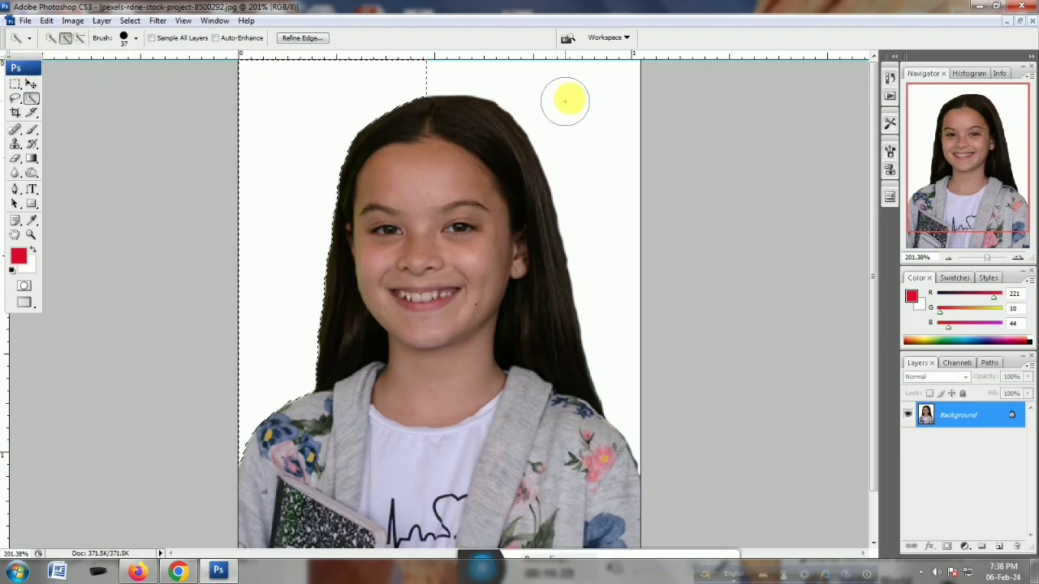
mouse_move(569, 96)
left_mouse_down()
mouse_move(531, 95)
mouse_move(506, 81)
left_mouse_up()
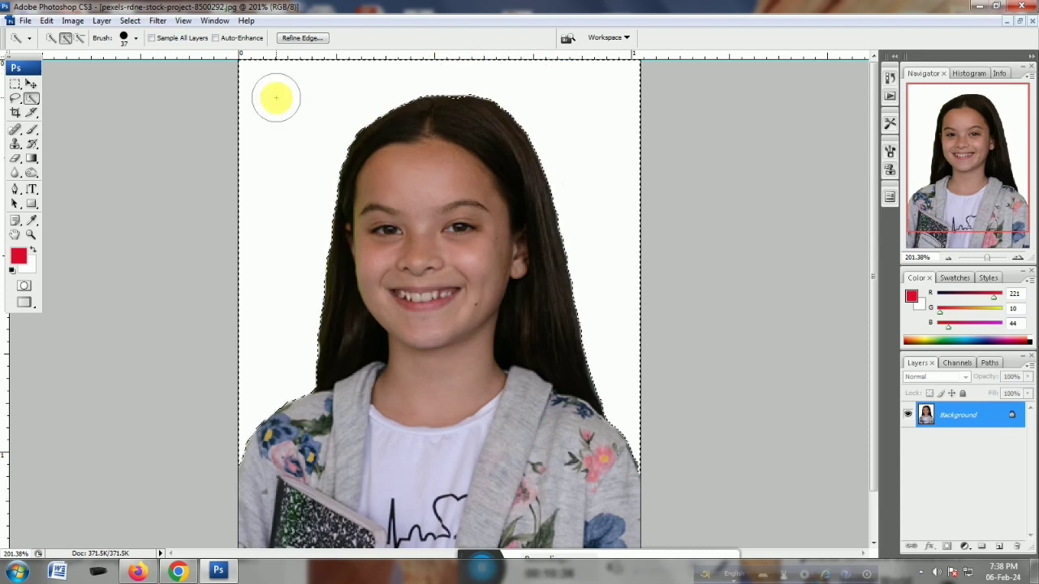
left_click(78, 38)
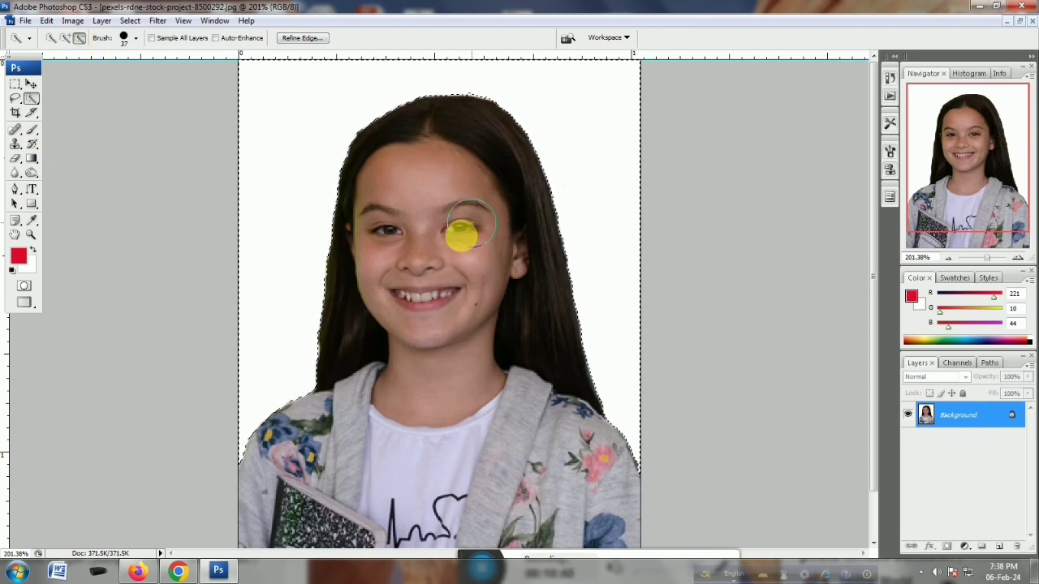
Feather the background selection and clear it to white to soften the girl's outline, leaving nothing selected
right_click(593, 128)
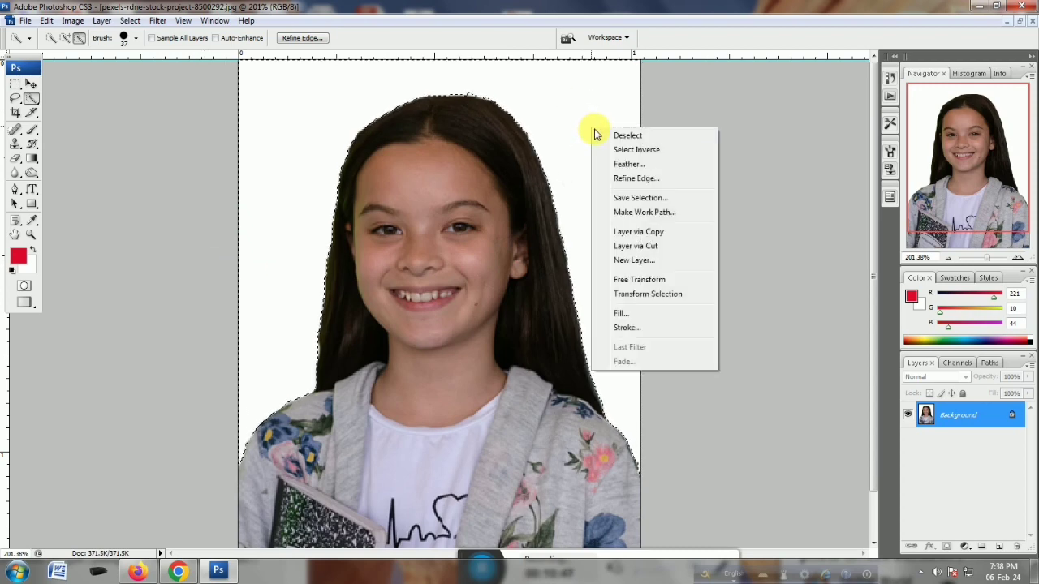
left_click(629, 165)
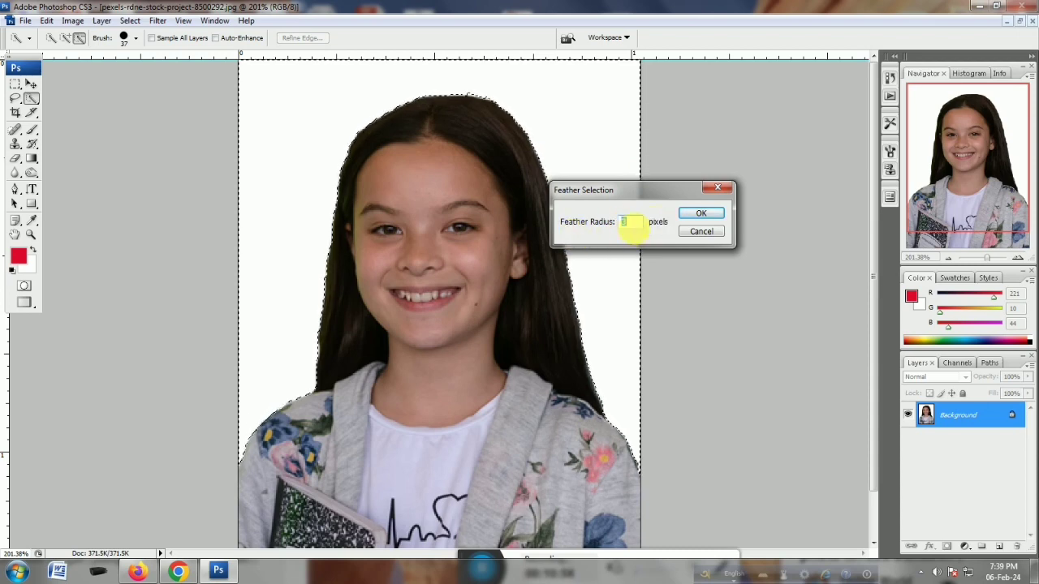
left_click(692, 213)
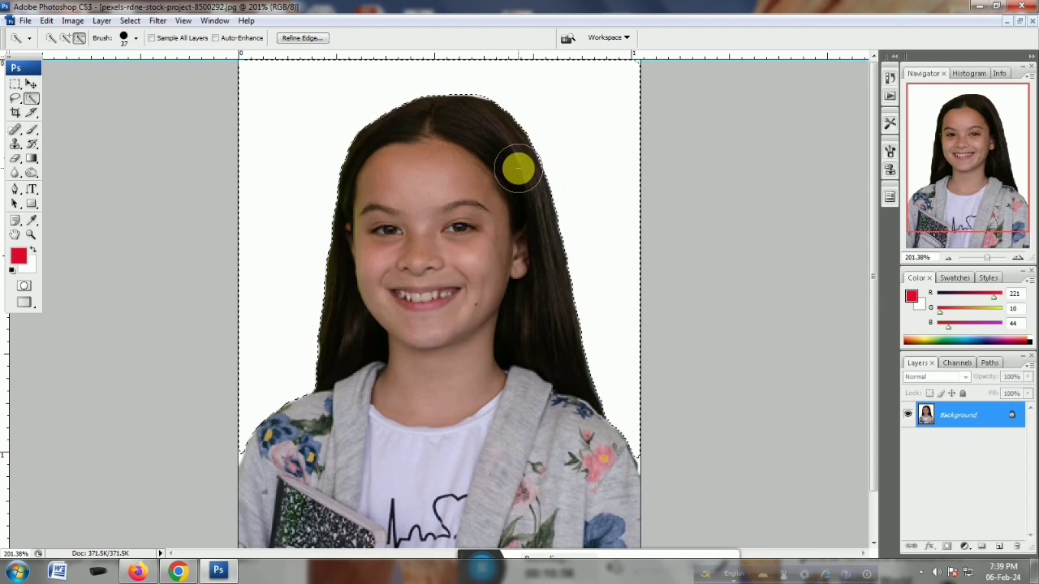
left_click(15, 84)
key("ctrl+d")
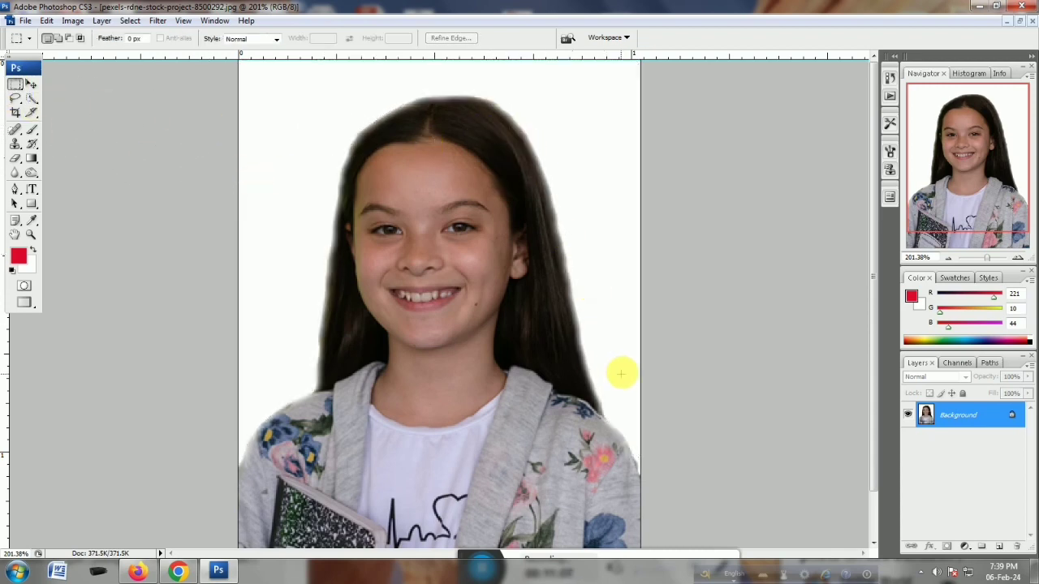
Undo the edge softening and close the portrait without saving its changes
left_click(987, 258)
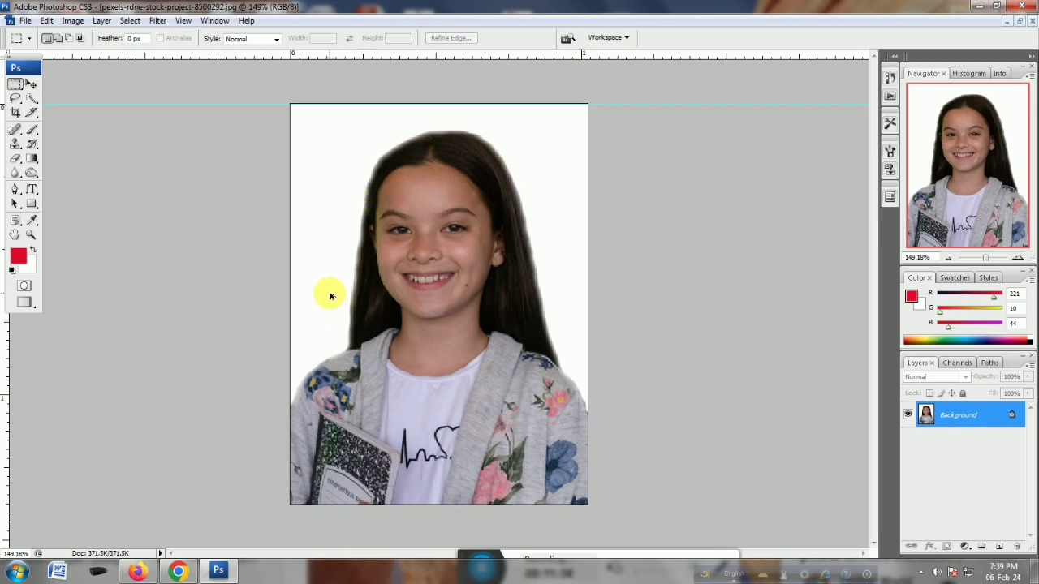
key("ctrl+shift+d")
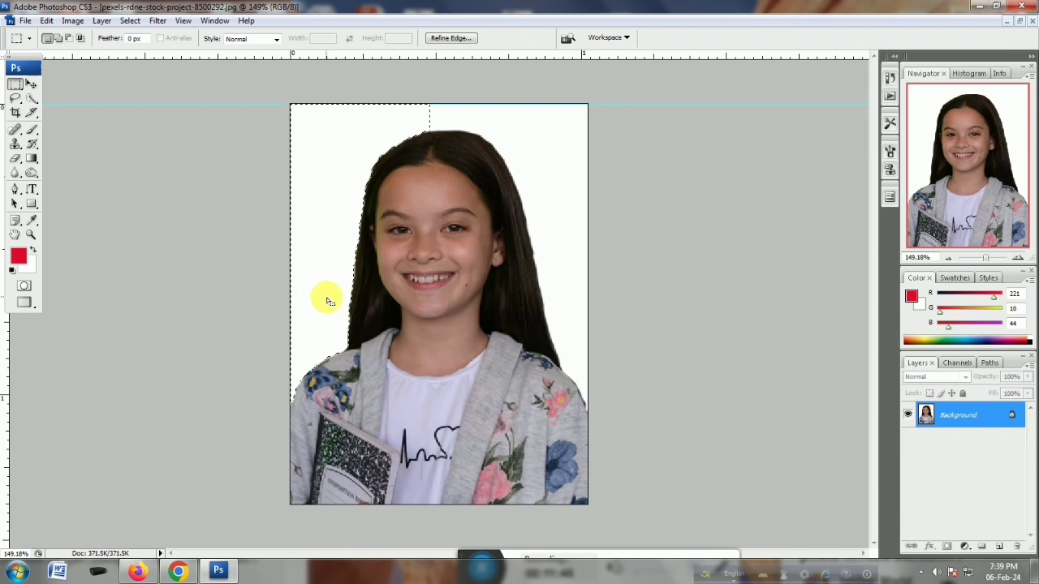
left_click(1021, 22)
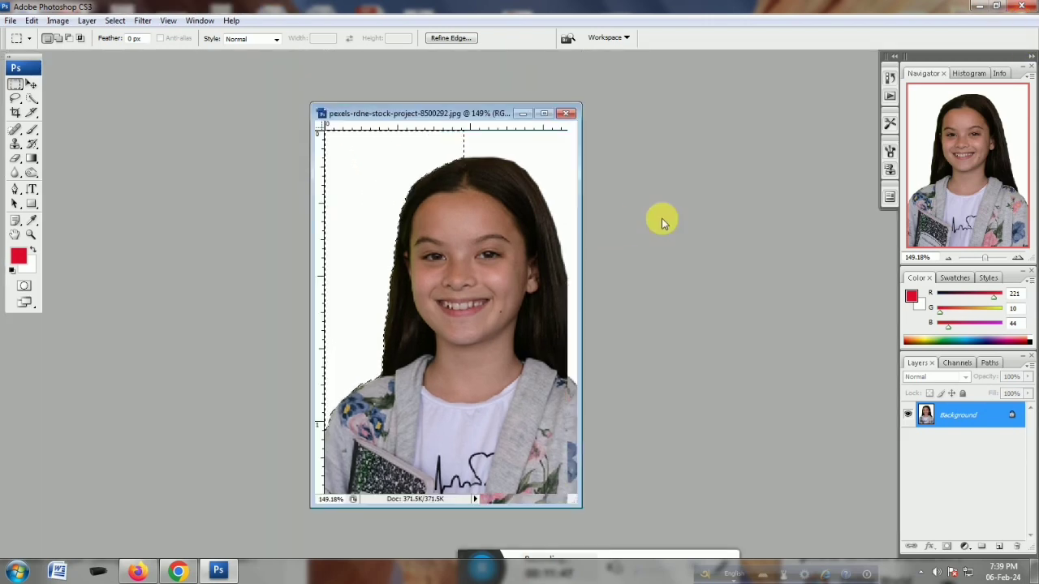
left_click(568, 113)
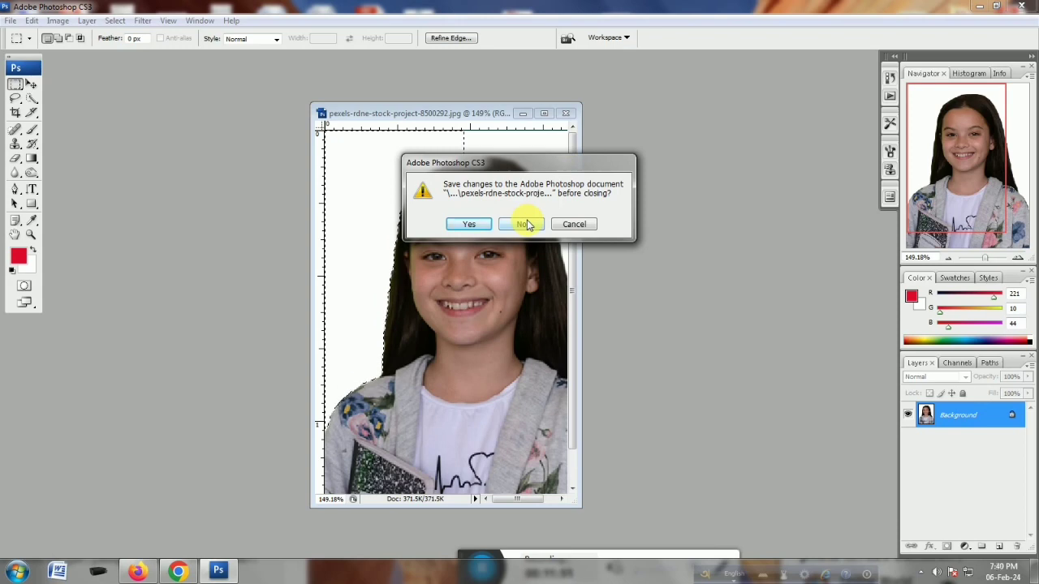
left_click(523, 224)
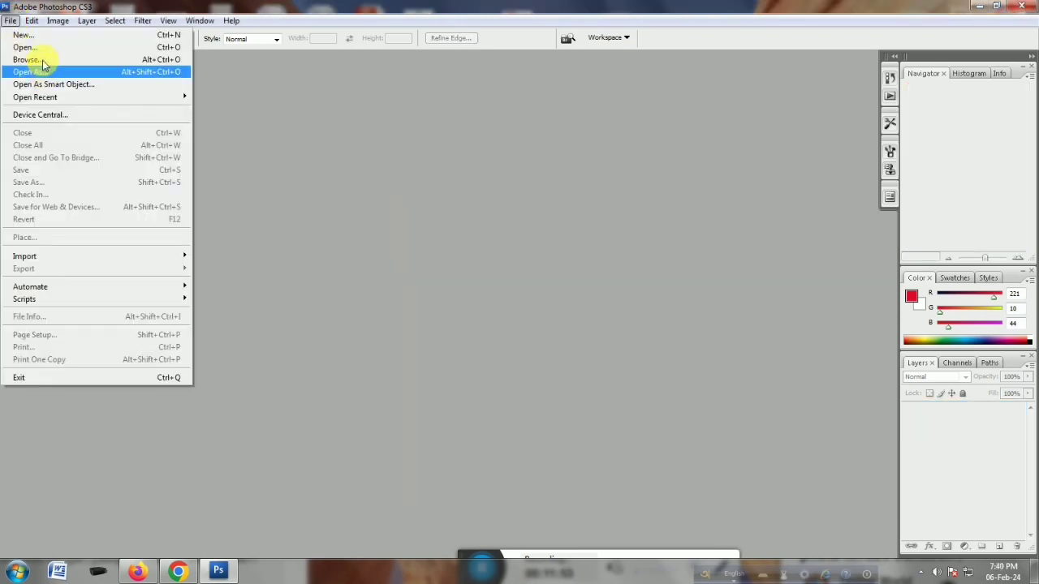
Open the original pexels-rdne-stock-project-8500292.jpg photo from the Desktop
left_click(26, 47)
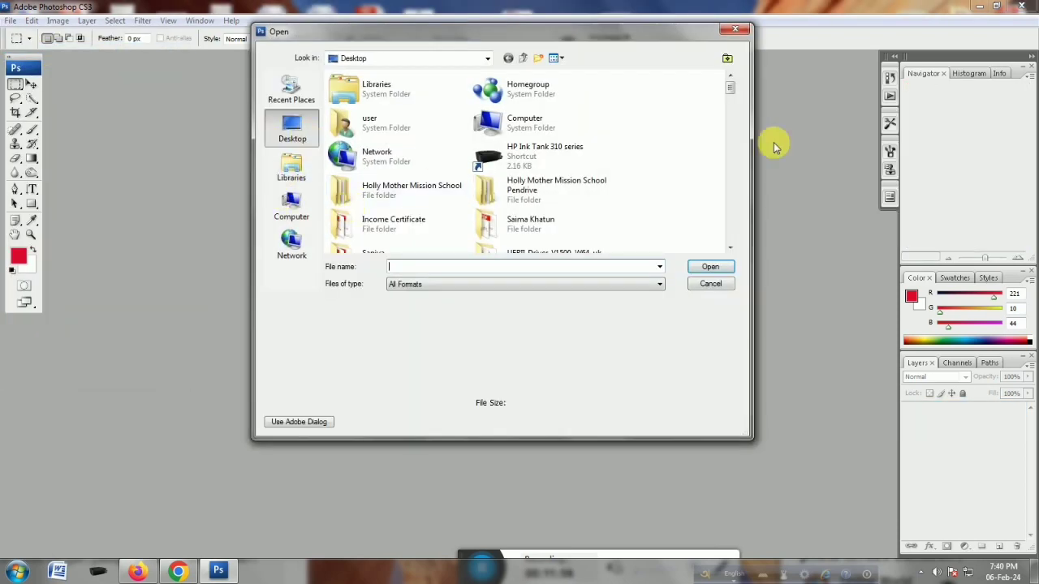
left_click_drag(730, 86, 742, 172)
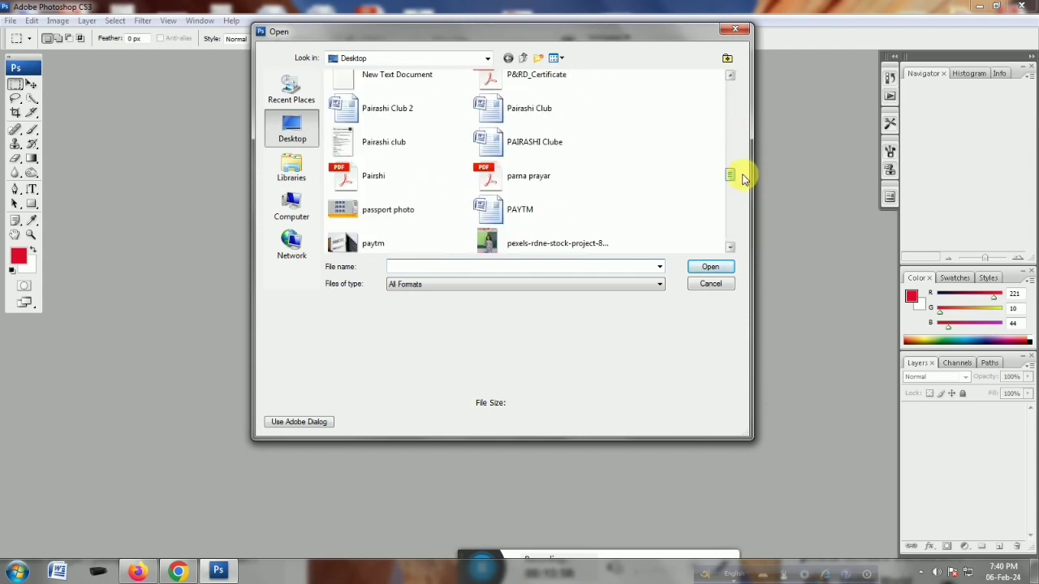
left_click(621, 234)
left_click(707, 268)
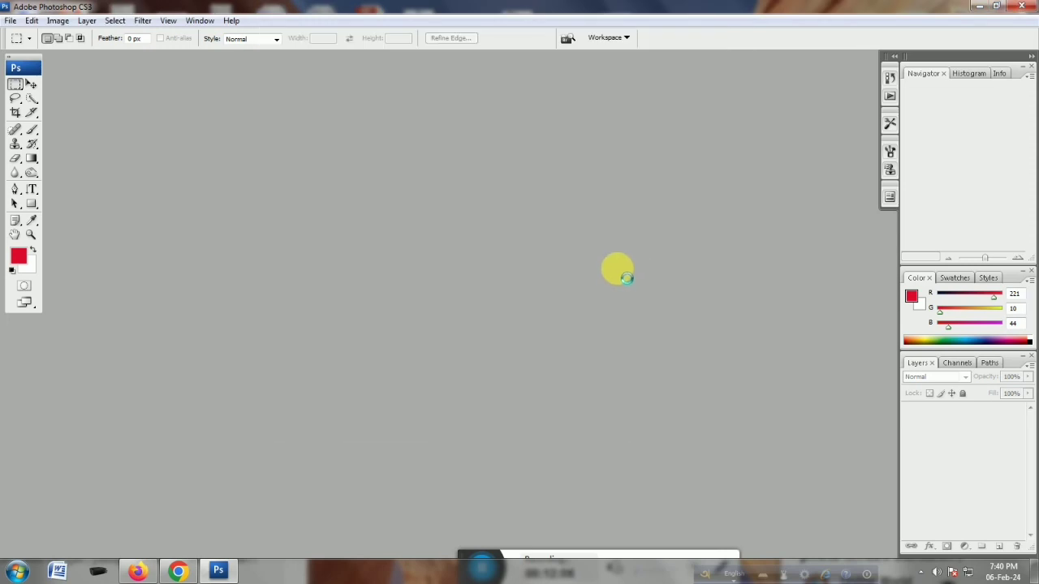
left_click(291, 67)
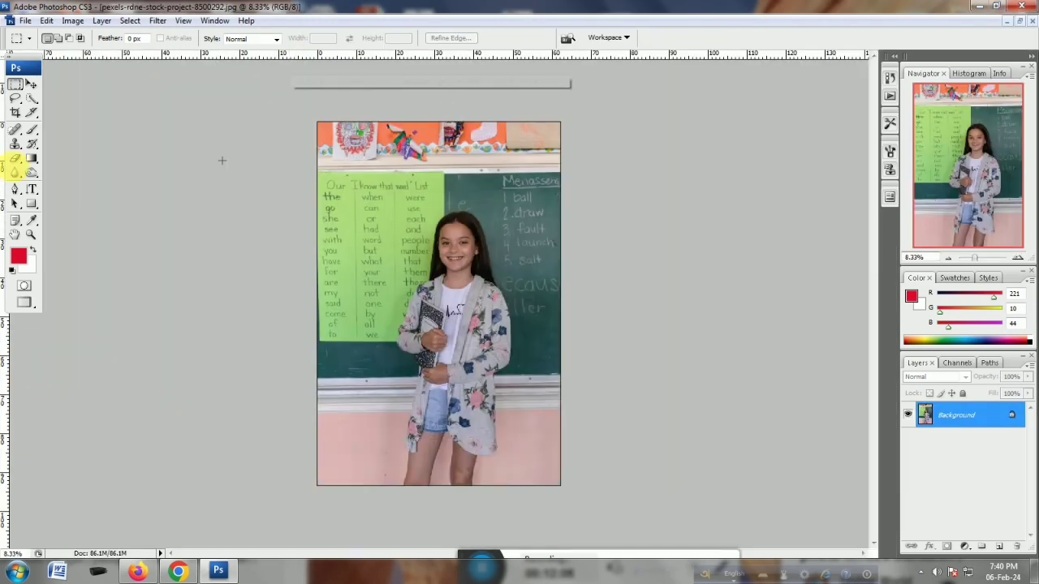
Crop the photo to the girl's head and chest at 2.6 × 3.5 cm and 300 pixels/inch
left_click(15, 112)
mouse_move(506, 305)
left_mouse_down()
mouse_move(519, 326)
mouse_move(479, 305)
left_mouse_up()
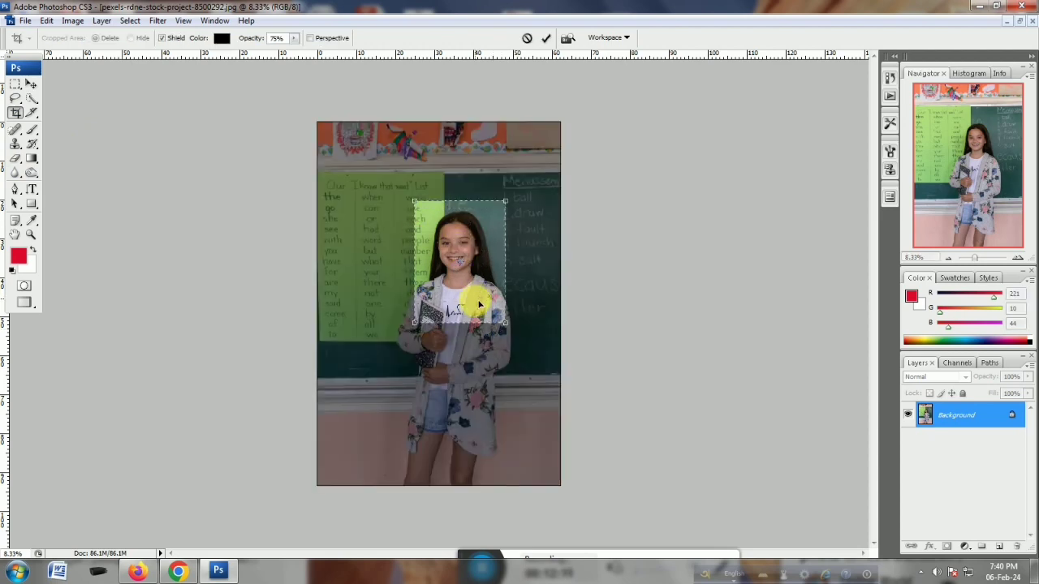
key("Return")
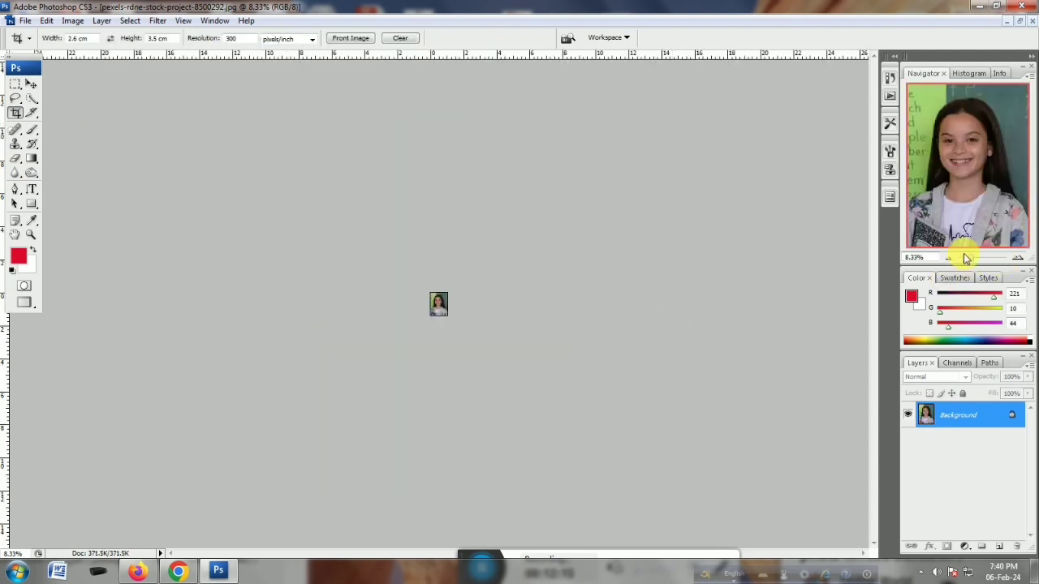
left_click_drag(974, 262, 984, 262)
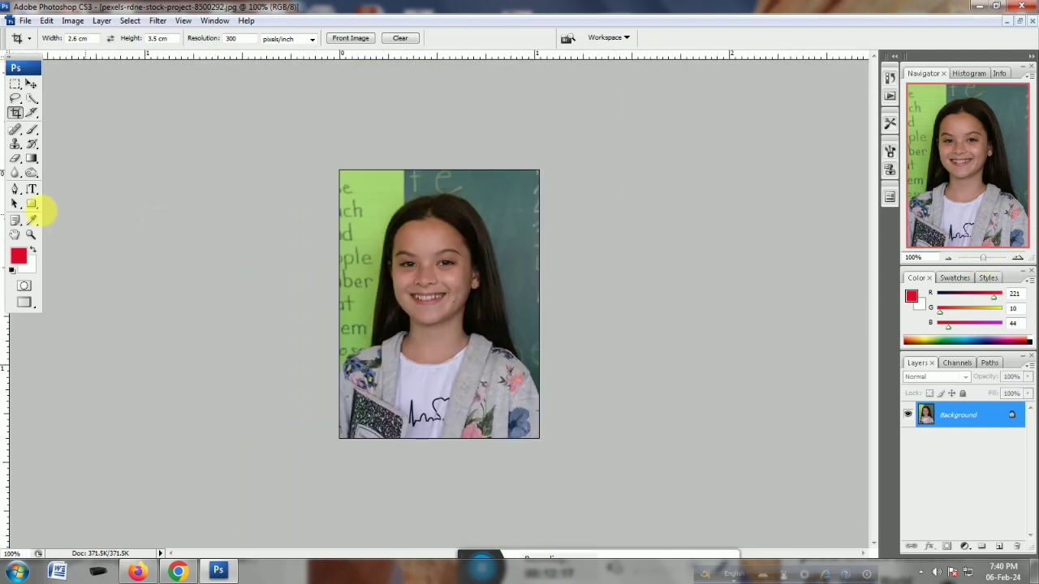
Select the green paper and chalkboard around the girl with the Quick Selection tool, trimming the selection at her shoulder
left_click(32, 98)
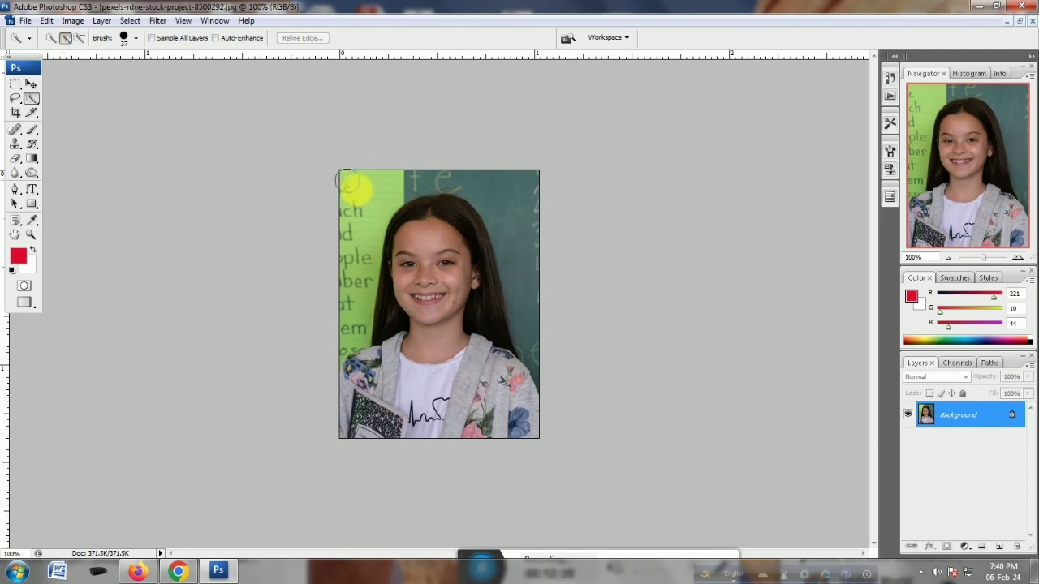
mouse_move(352, 186)
left_mouse_down()
mouse_move(445, 179)
mouse_move(502, 186)
mouse_move(525, 215)
left_mouse_up()
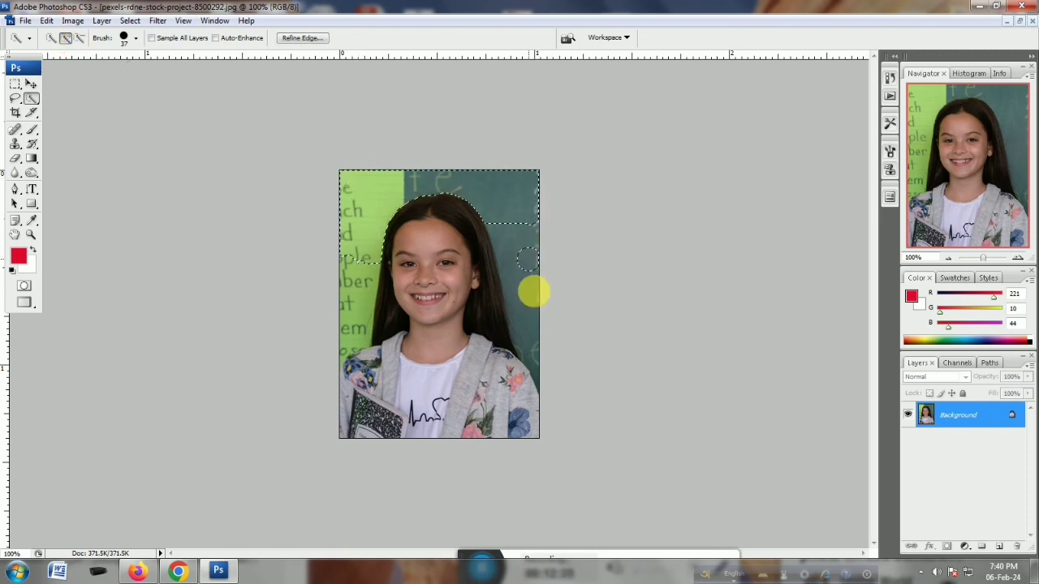
mouse_move(533, 332)
left_mouse_down()
mouse_move(396, 330)
mouse_move(336, 300)
mouse_move(354, 281)
mouse_move(342, 317)
left_mouse_up()
left_click_drag(979, 255, 985, 259)
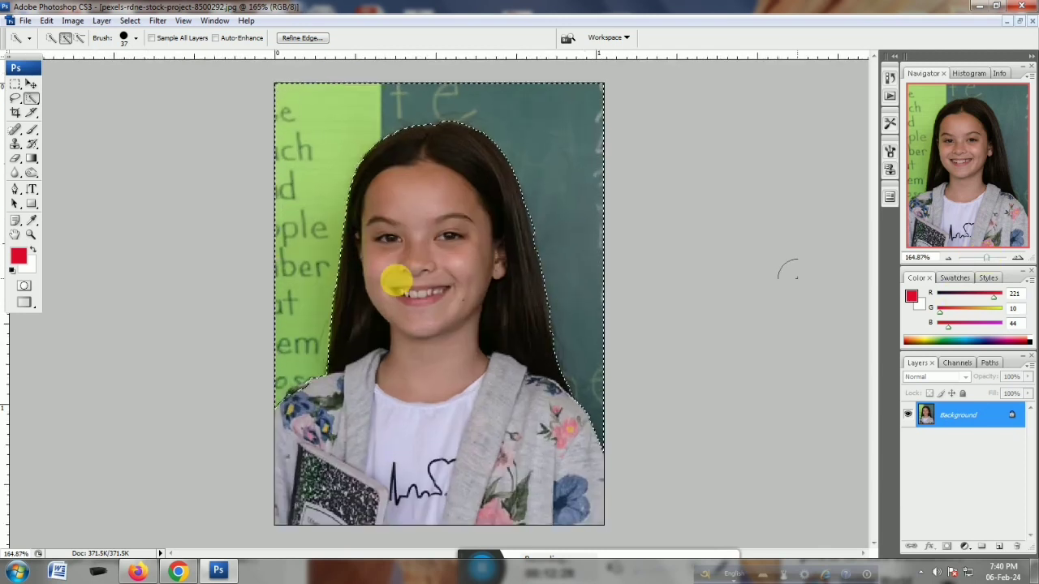
left_click(81, 39)
left_click_drag(308, 464, 302, 403)
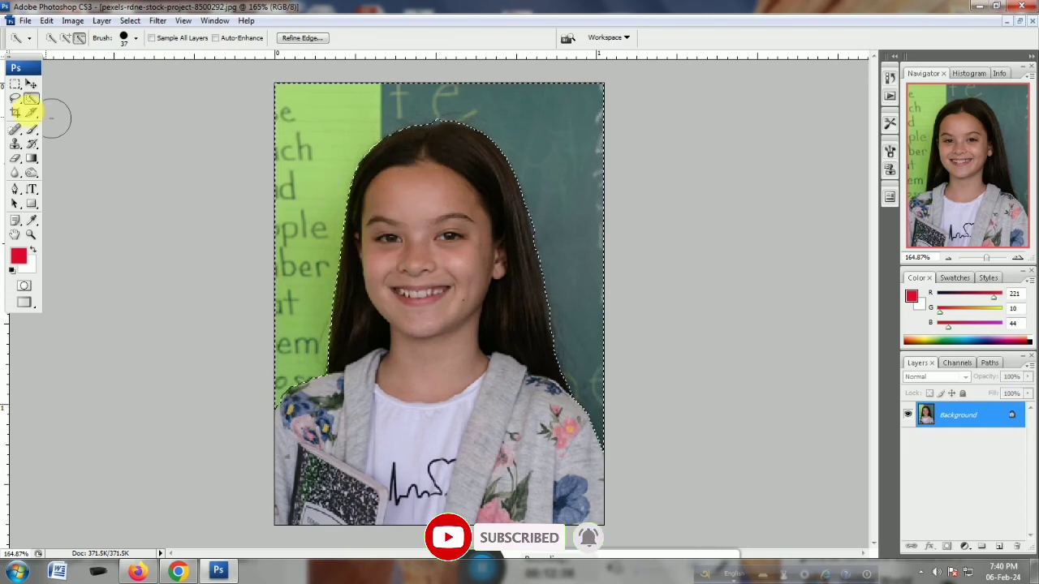
left_click(65, 38)
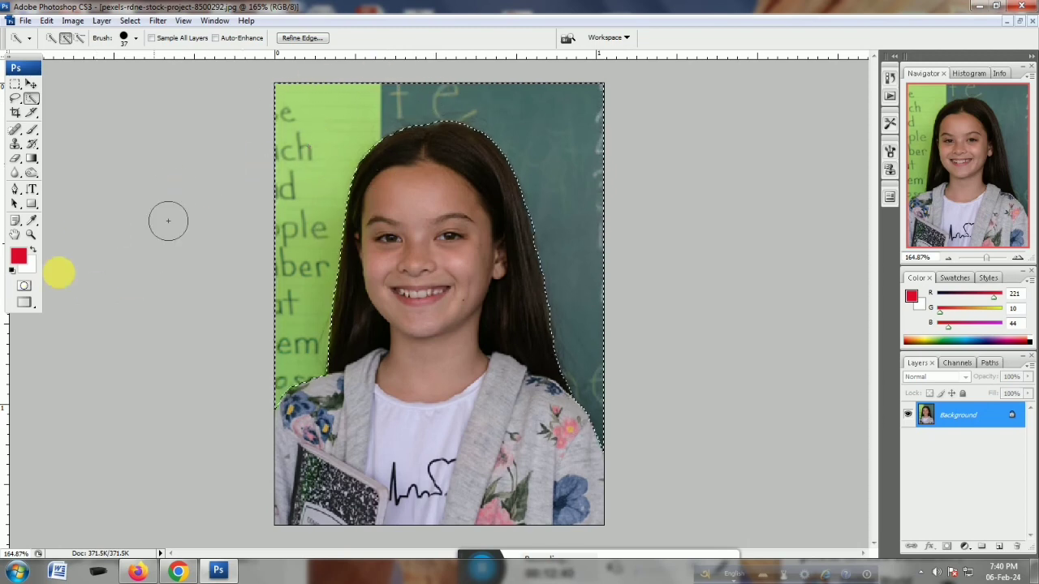
Set the background color to green a6d273 sampled from the paper, fill the selected backdrop with it, and deselect
left_click(27, 264)
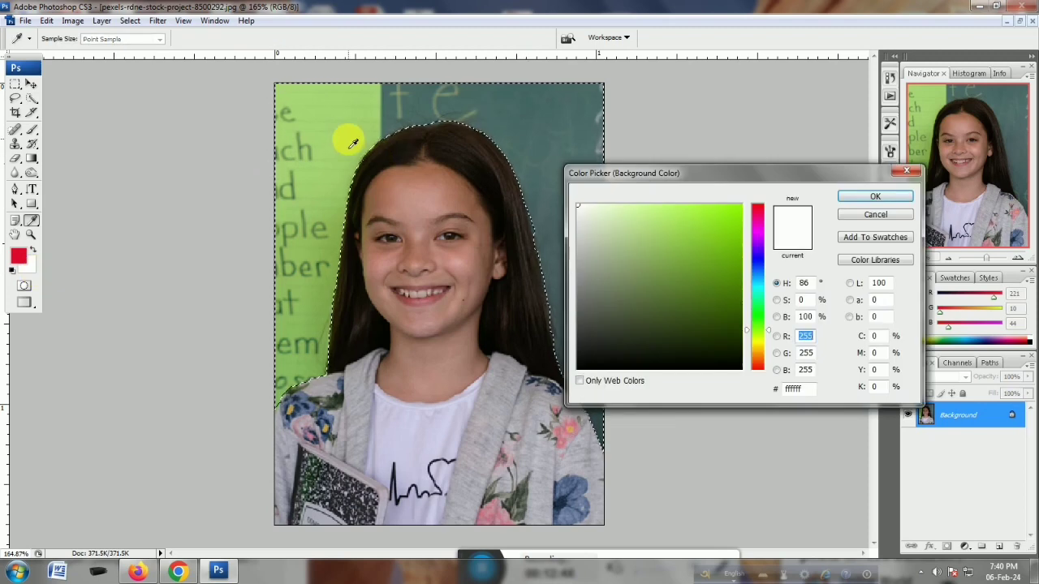
left_click(366, 123)
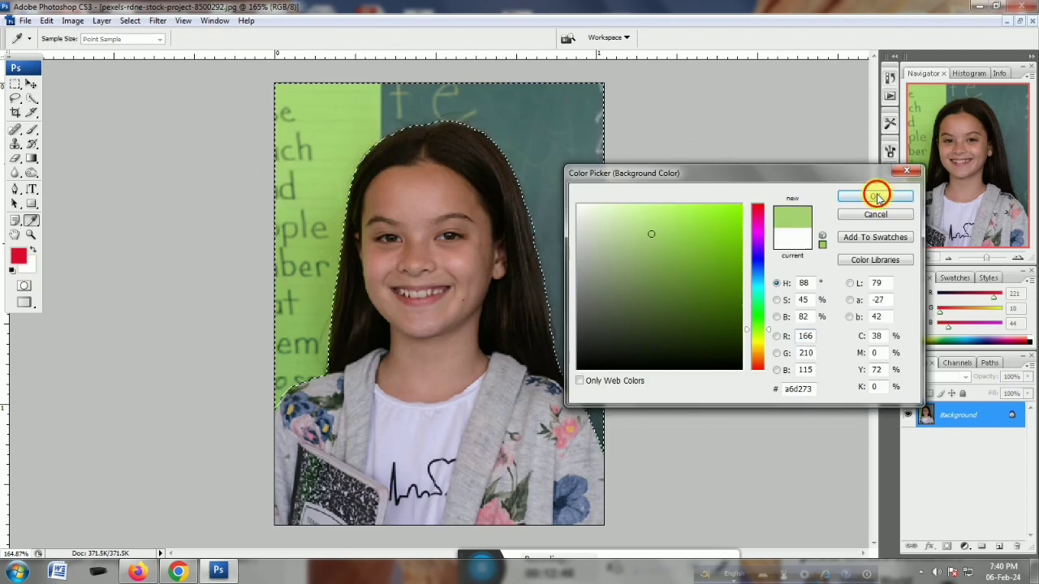
left_click(876, 196)
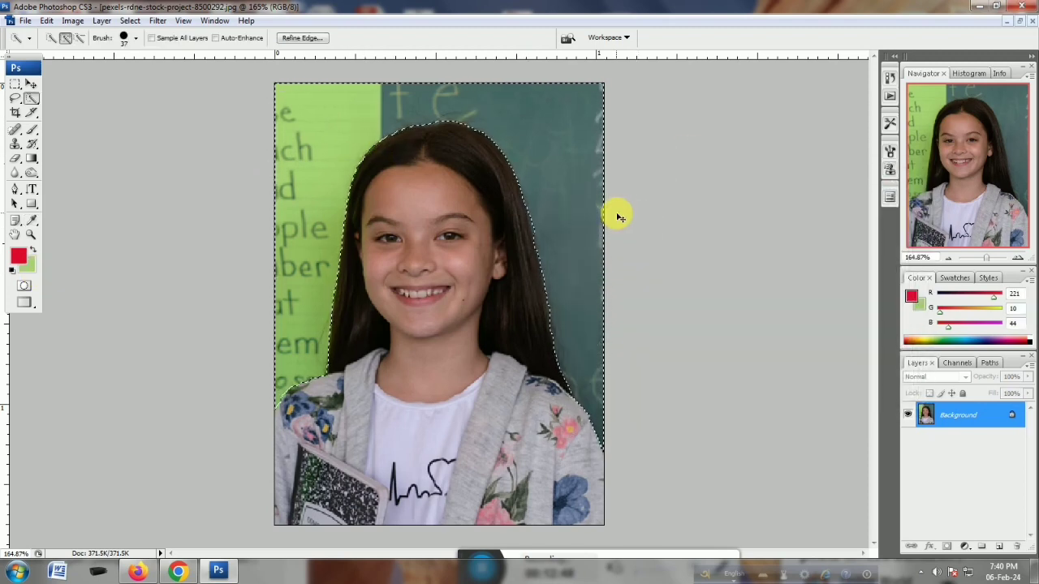
key("Delete")
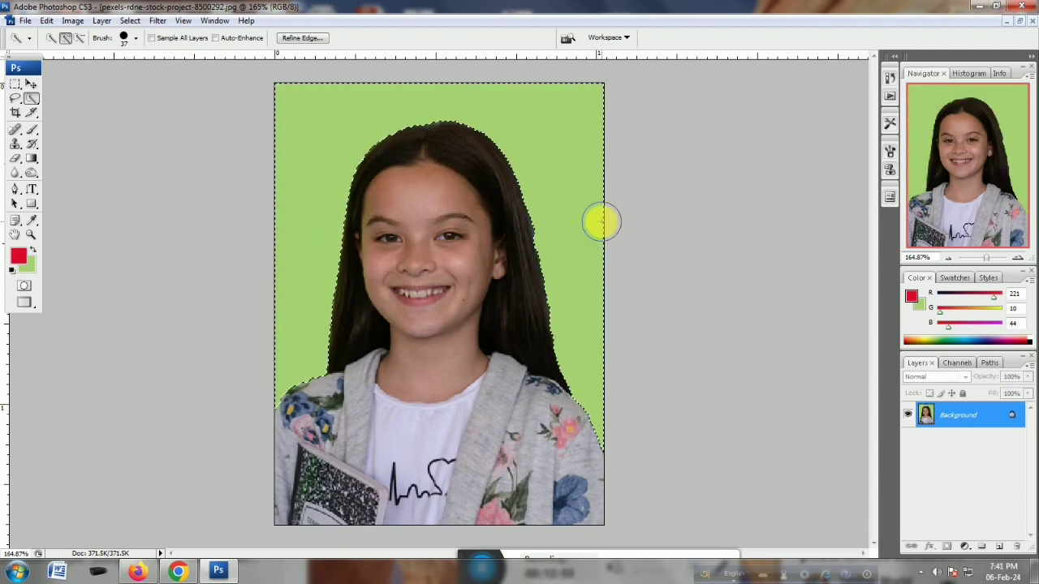
left_click(15, 84)
left_click(614, 220)
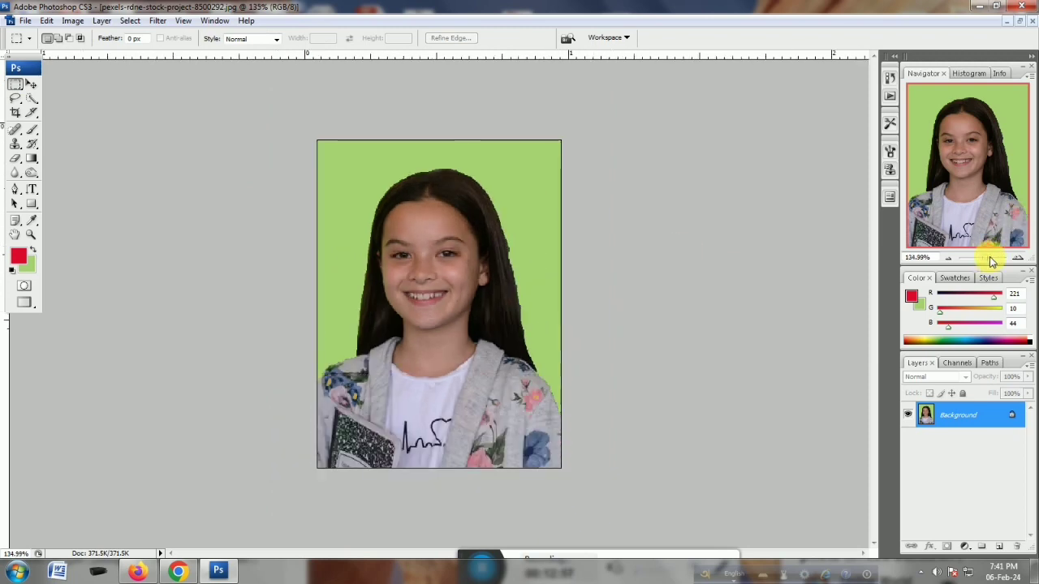
Try to soften the girl's outline by selecting the green backdrop, feathering the selection, filling it with the background green, and deselecting
left_click_drag(986, 260, 988, 260)
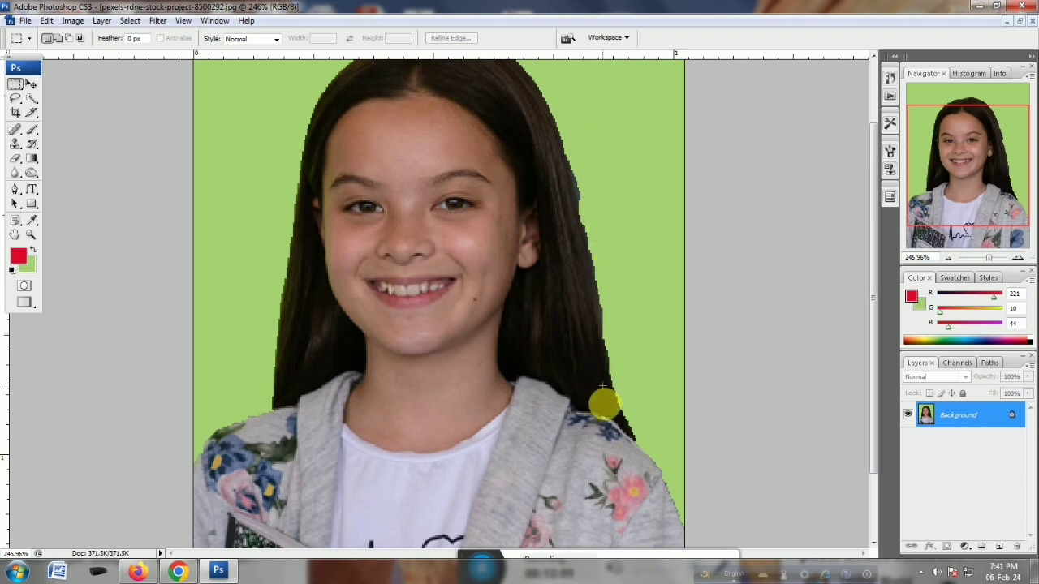
scroll(562, 209, "up", 3)
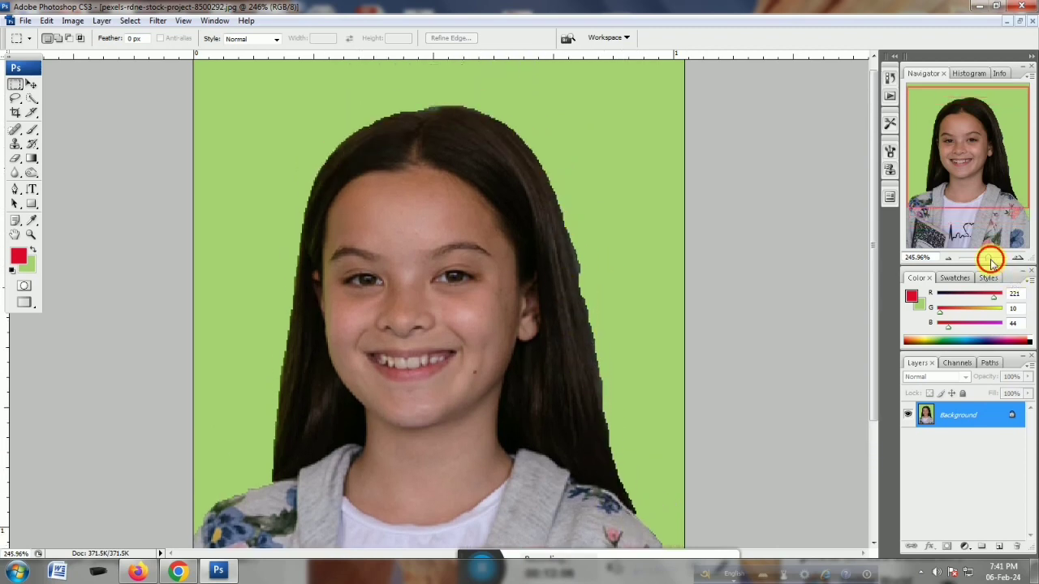
left_click_drag(990, 262, 985, 262)
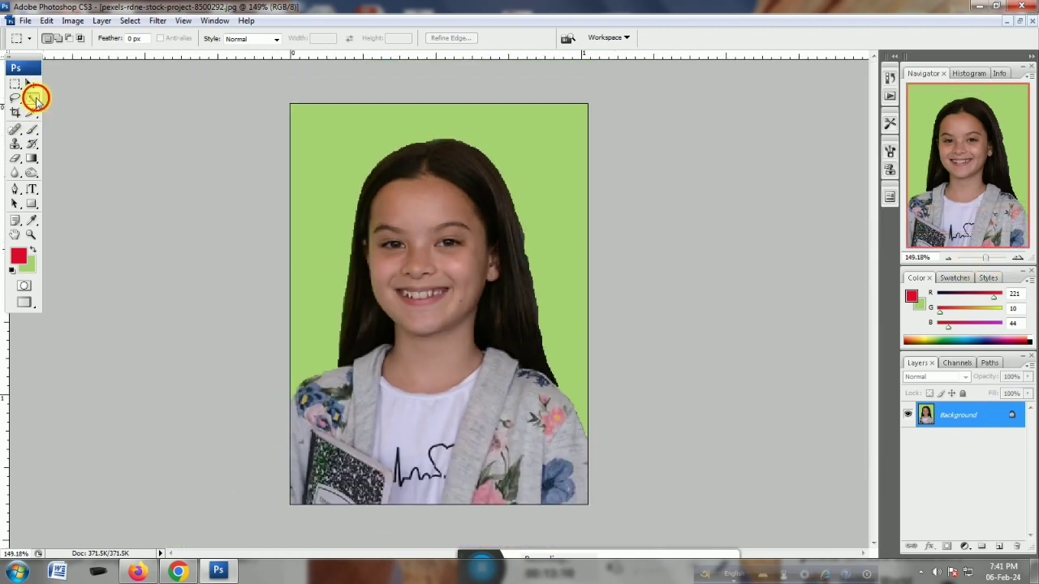
left_click(33, 98)
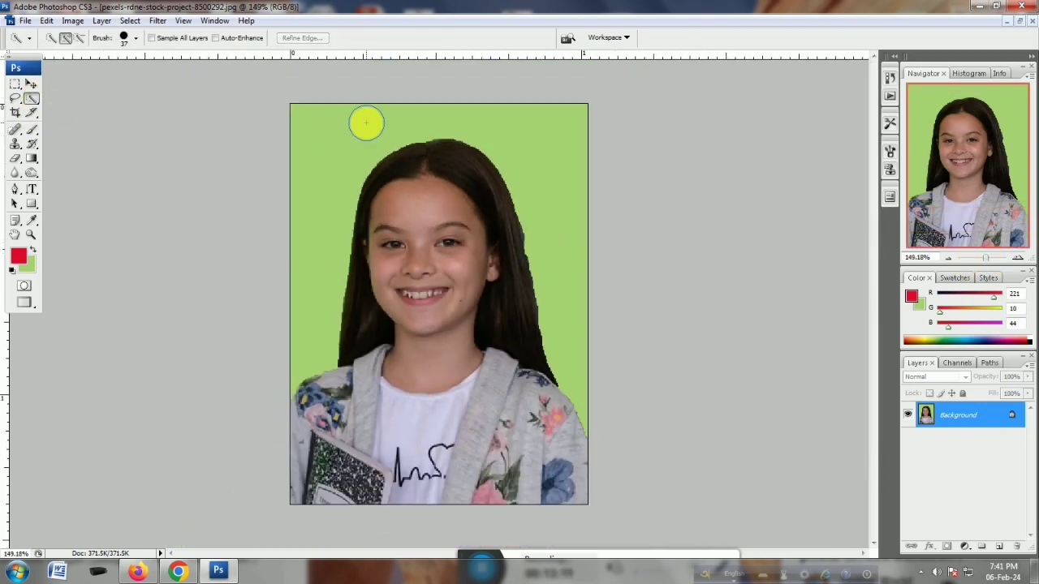
right_click(561, 145)
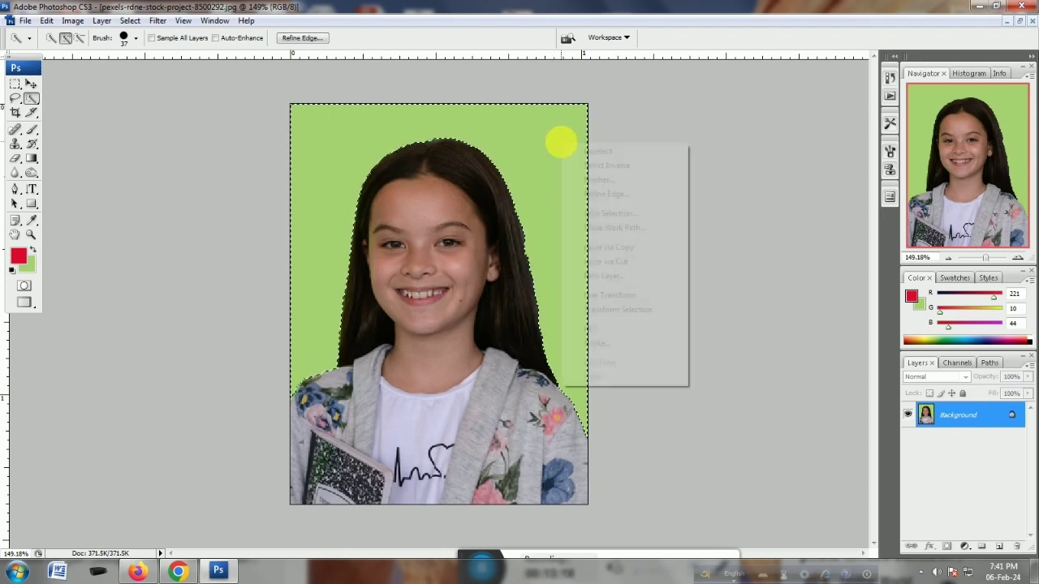
left_click(597, 180)
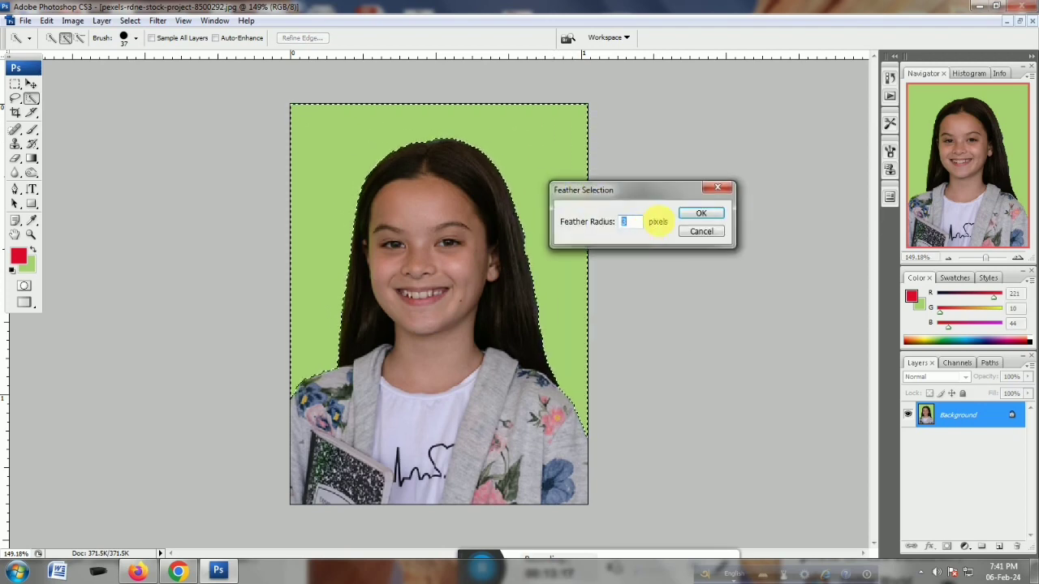
left_click(701, 215)
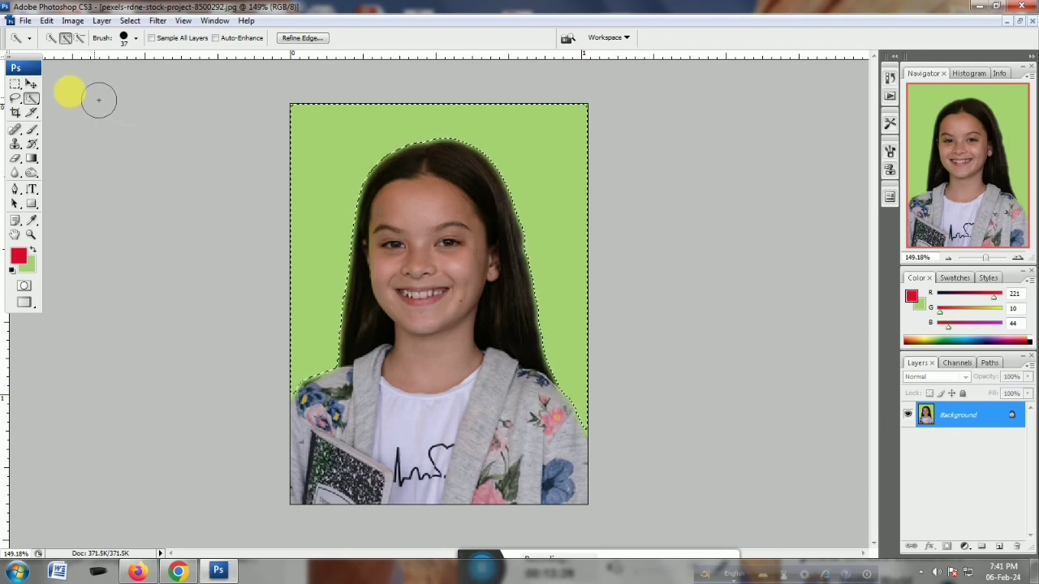
left_click(16, 83)
left_click(556, 211)
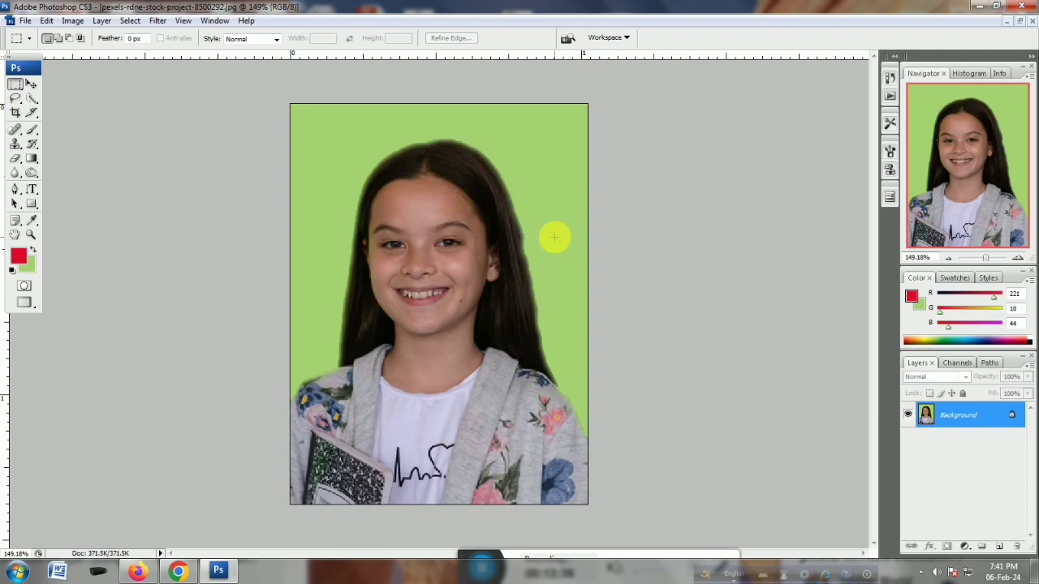
Check the softened outline, undo the feathered fill, and clear the backdrop selection
left_click_drag(987, 261, 982, 262)
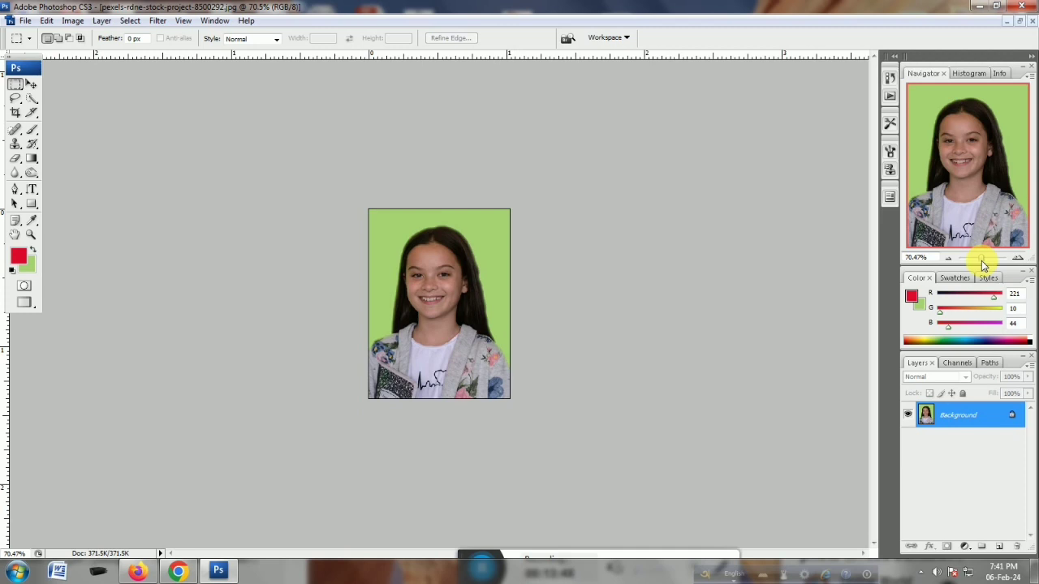
left_click_drag(982, 263, 988, 263)
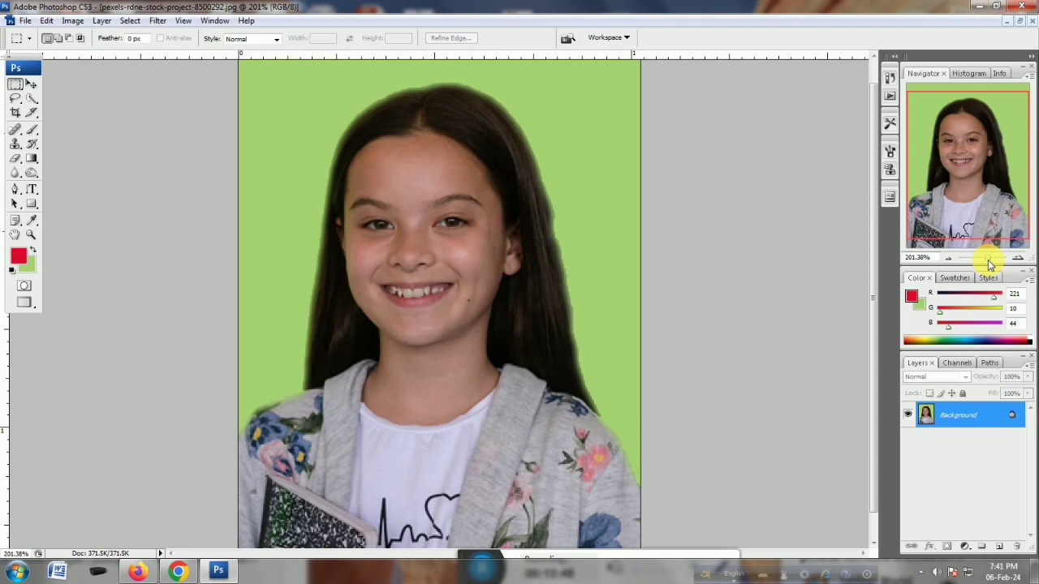
left_click_drag(988, 264, 988, 264)
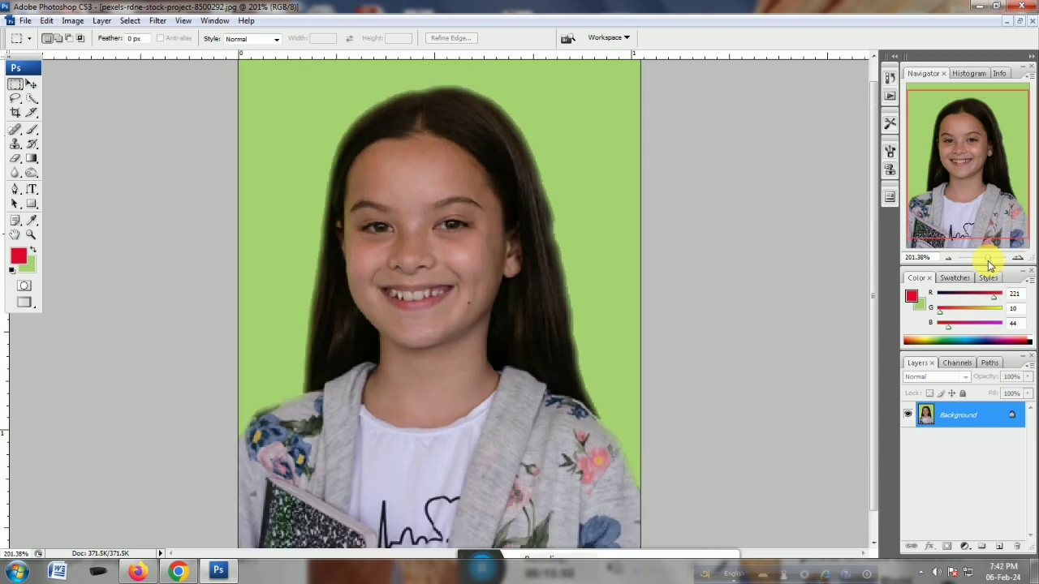
key("ctrl+shift+d")
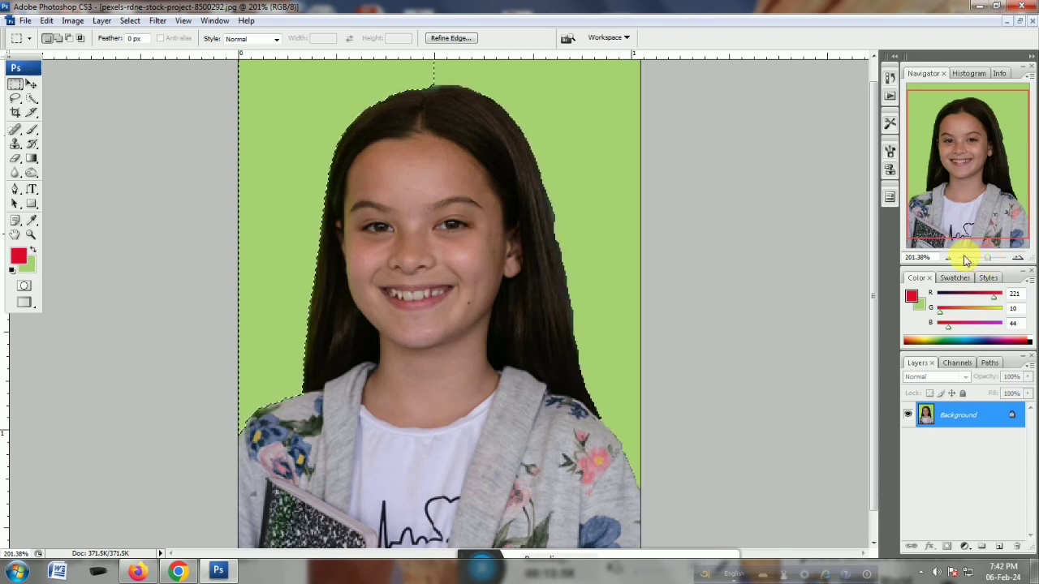
key("ctrl+d")
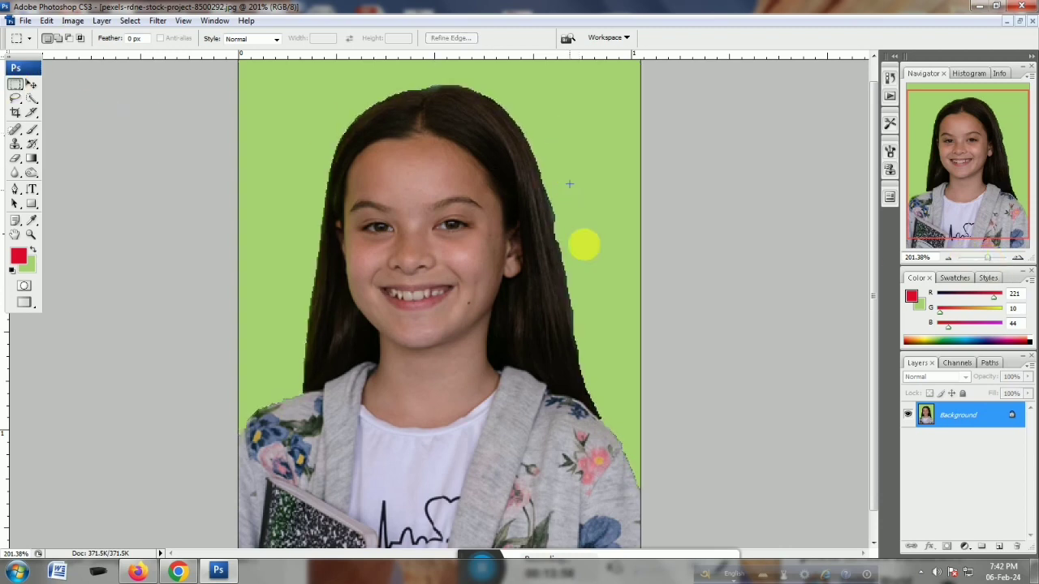
With the Blur tool at 62% strength, soften the hair edge from the crown down the right side of the head
left_click_drag(989, 258, 991, 259)
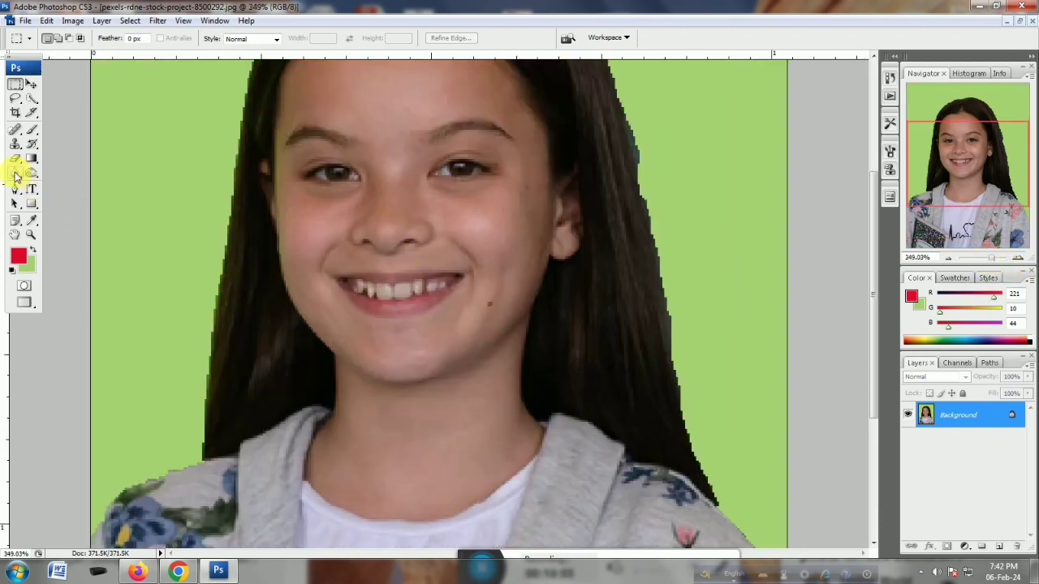
left_click_drag(15, 173, 66, 176)
left_click(58, 175)
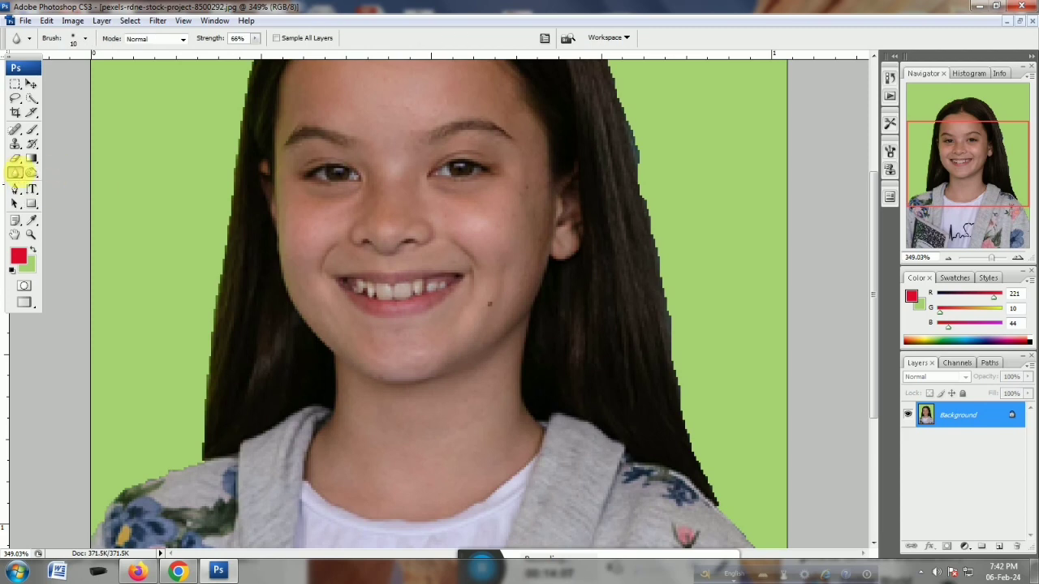
scroll(527, 257, "up", 5)
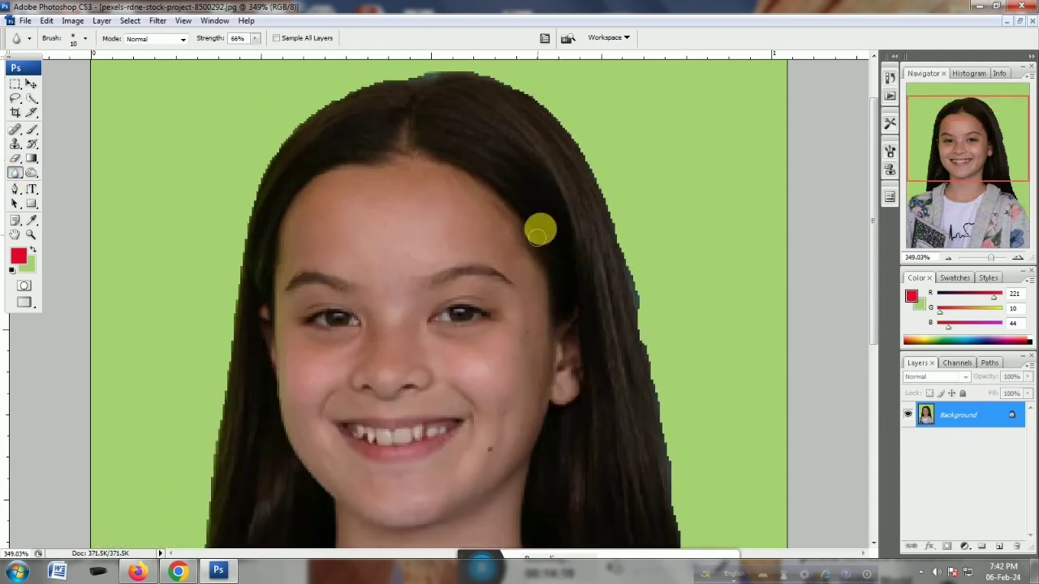
left_click(254, 39)
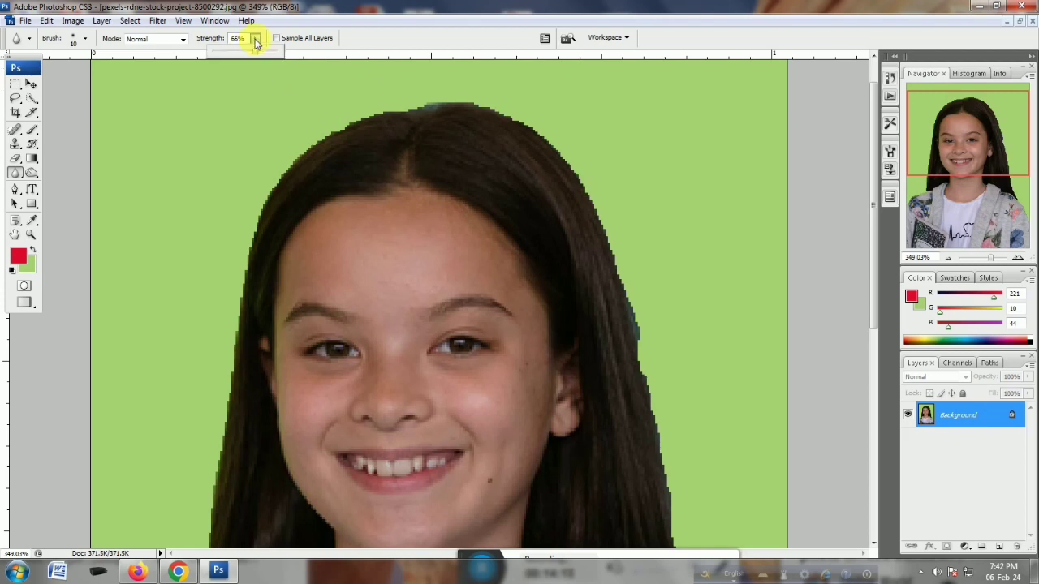
left_click_drag(254, 57, 252, 55)
mouse_move(485, 108)
left_mouse_down()
mouse_move(419, 107)
mouse_move(473, 102)
mouse_move(518, 119)
mouse_move(454, 105)
mouse_move(365, 110)
mouse_move(492, 101)
mouse_move(530, 116)
mouse_move(544, 129)
mouse_move(513, 113)
mouse_move(583, 176)
mouse_move(549, 144)
mouse_move(575, 184)
mouse_move(518, 122)
mouse_move(544, 135)
mouse_move(613, 246)
mouse_move(570, 157)
mouse_move(517, 114)
left_mouse_up()
scroll(641, 236, "down", 1)
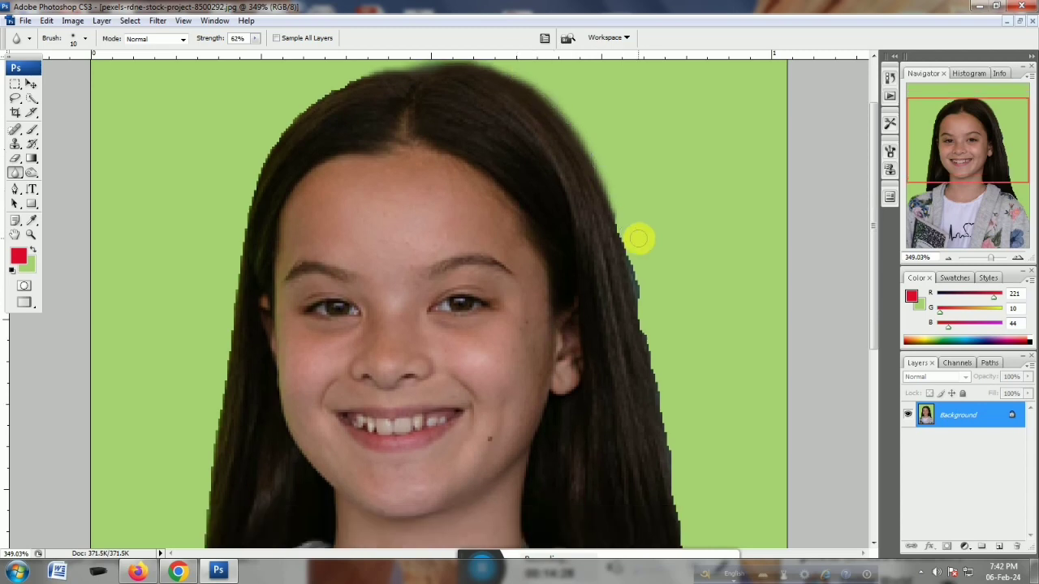
Blur the rest of the outline on the image's right side, along the long hair down to the shoulder and sleeve
mouse_move(641, 236)
left_mouse_down()
mouse_move(606, 209)
mouse_move(639, 288)
mouse_move(618, 202)
mouse_move(615, 217)
mouse_move(673, 243)
mouse_move(634, 227)
mouse_move(644, 301)
mouse_move(626, 222)
left_mouse_up()
scroll(649, 227, "down", 2)
scroll(625, 222, "down", 1)
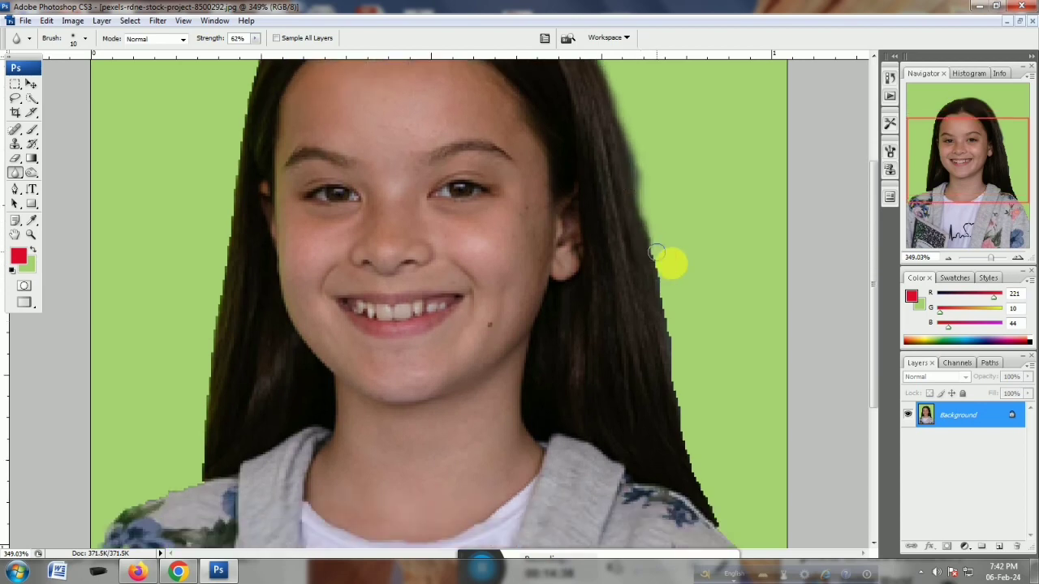
mouse_move(670, 262)
left_mouse_down()
mouse_move(642, 224)
mouse_move(675, 285)
mouse_move(656, 241)
mouse_move(674, 396)
mouse_move(684, 410)
mouse_move(689, 397)
mouse_move(706, 431)
mouse_move(679, 391)
mouse_move(689, 360)
mouse_move(758, 524)
mouse_move(739, 494)
left_mouse_up()
scroll(684, 409, "down", 1)
scroll(684, 409, "down", 1)
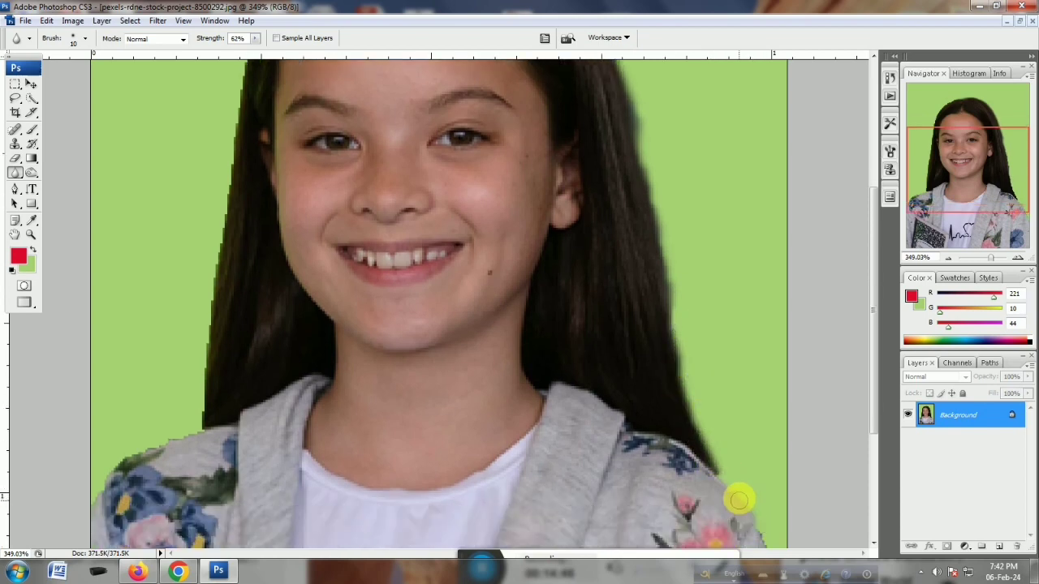
scroll(794, 467, "down", 1)
scroll(795, 466, "down", 1)
mouse_move(794, 466)
left_mouse_down()
mouse_move(758, 450)
mouse_move(789, 507)
mouse_move(703, 360)
left_mouse_up()
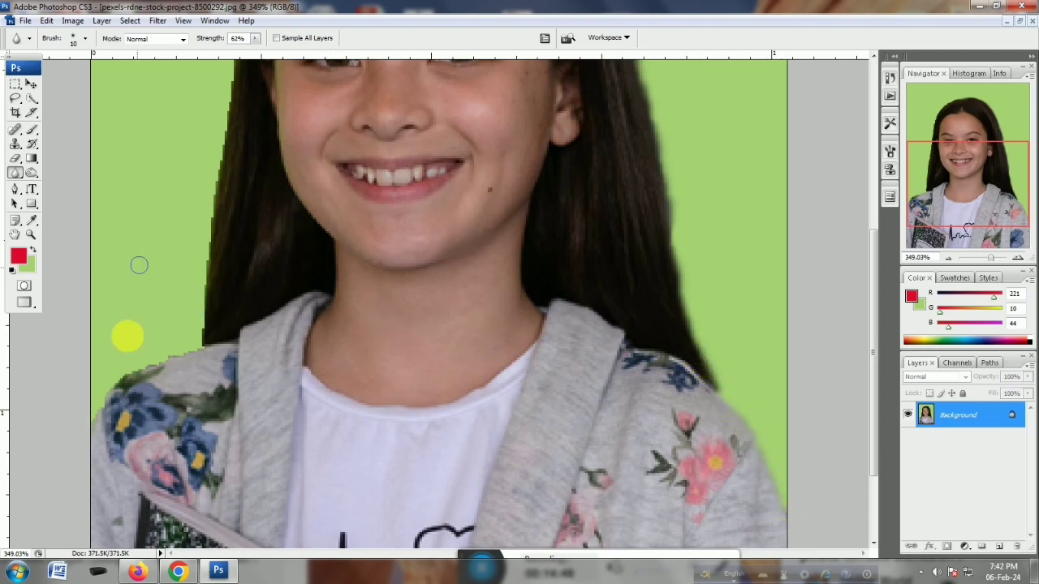
Blur the outline on the image's left side from shoulder up to the crown, and touch up the right hair edge
mouse_move(116, 385)
left_mouse_down()
mouse_move(90, 418)
mouse_move(125, 370)
mouse_move(198, 349)
mouse_move(135, 375)
mouse_move(90, 418)
mouse_move(150, 362)
mouse_move(200, 340)
mouse_move(189, 343)
mouse_move(198, 395)
mouse_move(214, 193)
mouse_move(226, 210)
mouse_move(210, 327)
mouse_move(237, 155)
mouse_move(240, 258)
mouse_move(240, 193)
mouse_move(246, 154)
mouse_move(242, 204)
mouse_move(255, 128)
mouse_move(224, 331)
mouse_move(270, 211)
mouse_move(254, 226)
mouse_move(308, 168)
mouse_move(373, 136)
mouse_move(293, 176)
mouse_move(272, 233)
mouse_move(294, 189)
mouse_move(360, 135)
left_mouse_up()
scroll(268, 216, "up", 3)
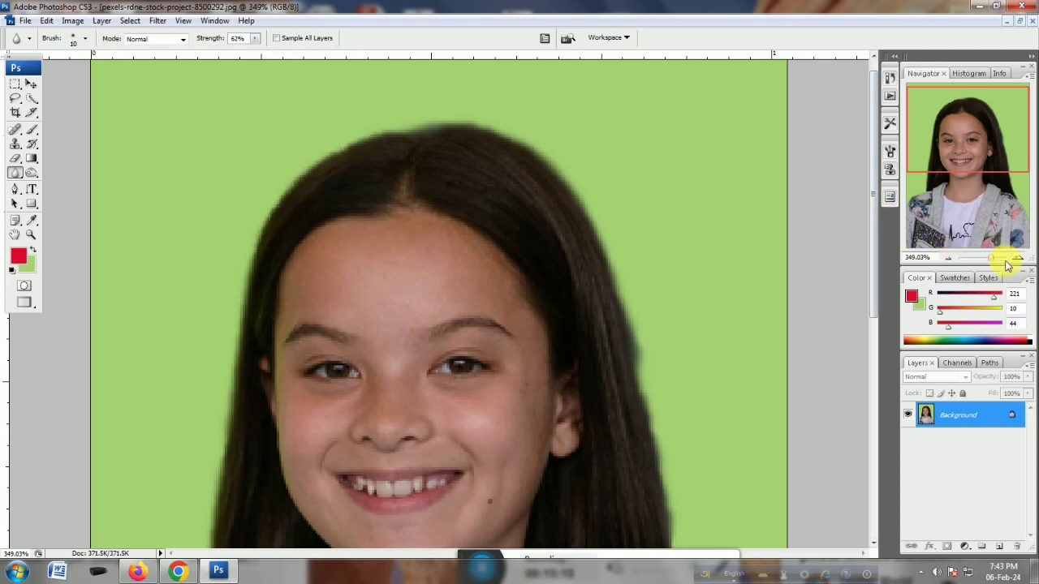
left_click_drag(995, 262, 990, 262)
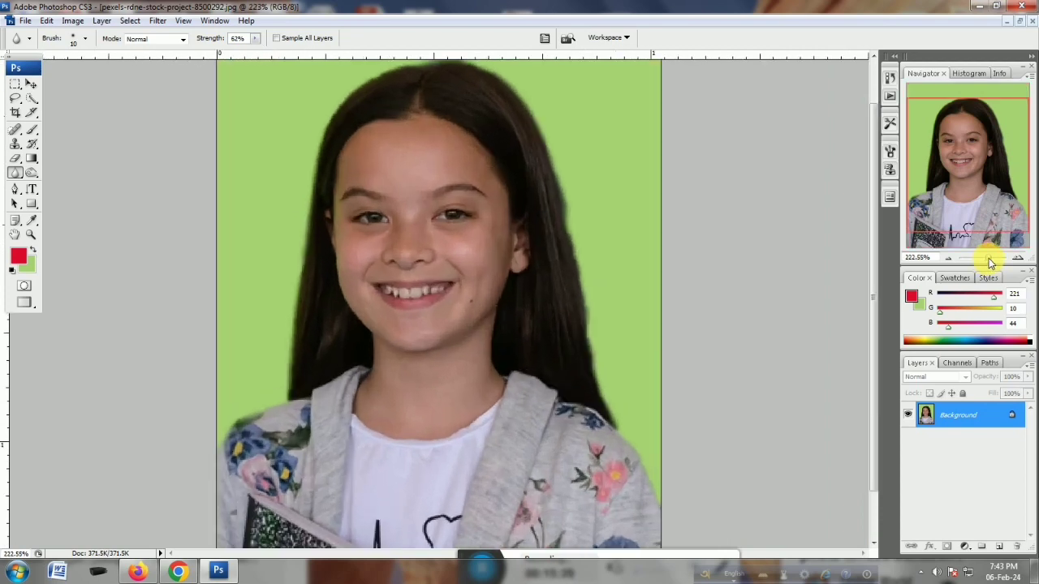
left_click_drag(990, 262, 989, 262)
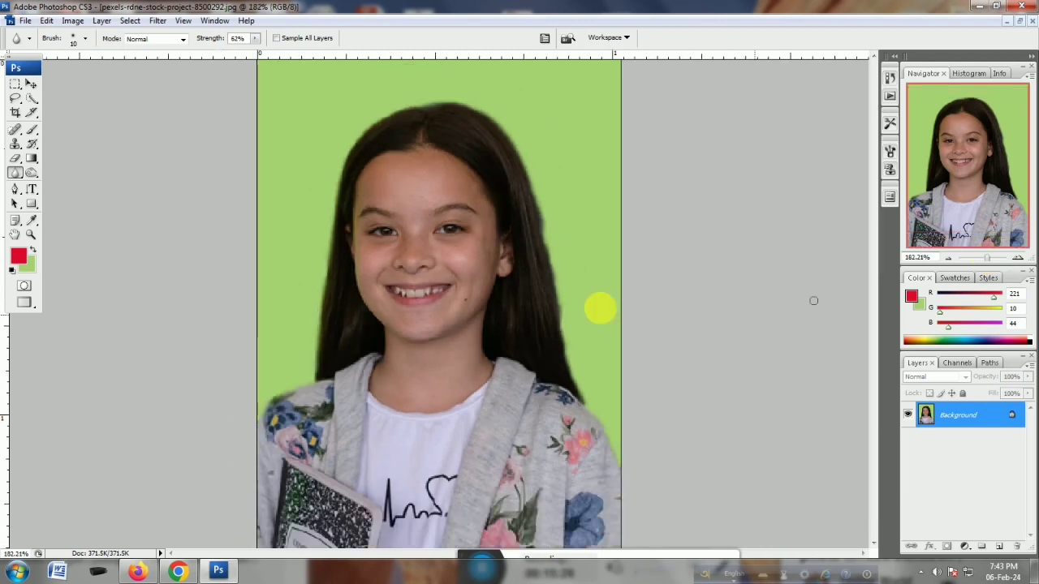
mouse_move(536, 210)
left_mouse_down()
mouse_move(560, 265)
mouse_move(547, 245)
mouse_move(555, 234)
mouse_move(544, 263)
left_mouse_up()
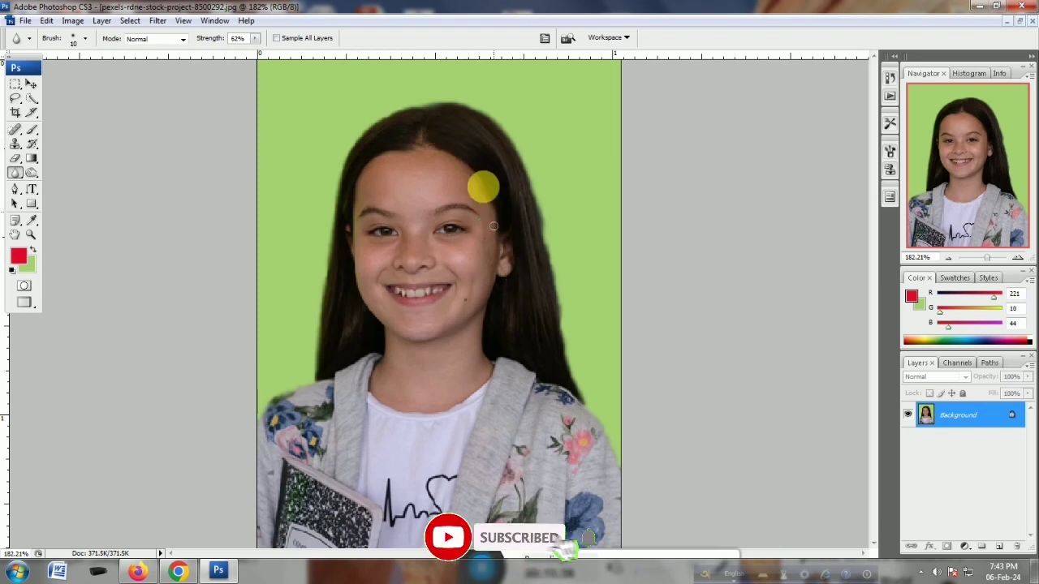
Darken the girl's hair with the Burn tool using a 29 px brush, midtones range and 44% exposure
left_click(31, 173)
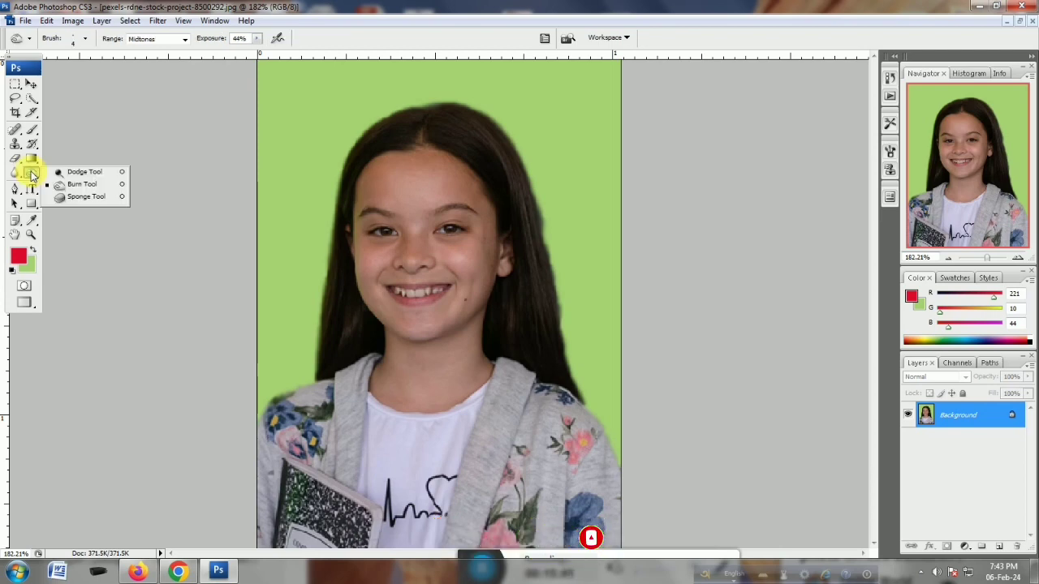
left_click(90, 185)
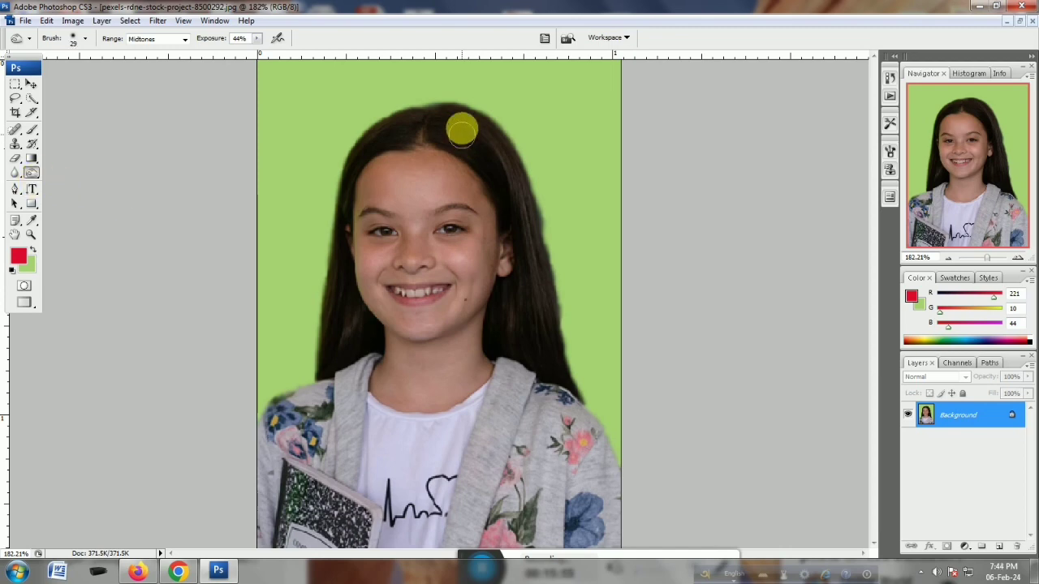
mouse_move(522, 188)
left_mouse_down()
mouse_move(491, 130)
mouse_move(409, 122)
left_mouse_up()
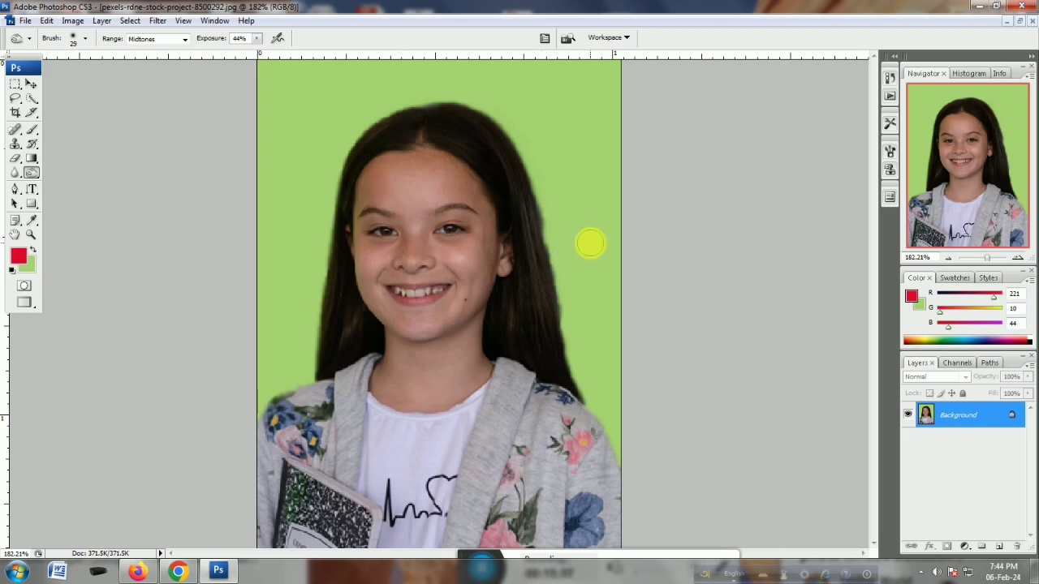
mouse_move(523, 237)
left_mouse_down()
mouse_move(546, 335)
mouse_move(520, 176)
mouse_move(473, 125)
mouse_move(376, 271)
mouse_move(371, 336)
mouse_move(359, 336)
mouse_move(358, 314)
mouse_move(351, 344)
mouse_move(333, 285)
mouse_move(331, 328)
mouse_move(491, 308)
mouse_move(518, 324)
mouse_move(491, 159)
mouse_move(537, 276)
mouse_move(497, 155)
mouse_move(464, 135)
mouse_move(371, 141)
mouse_move(411, 121)
mouse_move(358, 152)
mouse_move(342, 228)
mouse_move(480, 180)
mouse_move(526, 278)
mouse_move(533, 341)
mouse_move(524, 332)
mouse_move(549, 325)
mouse_move(543, 351)
left_mouse_up()
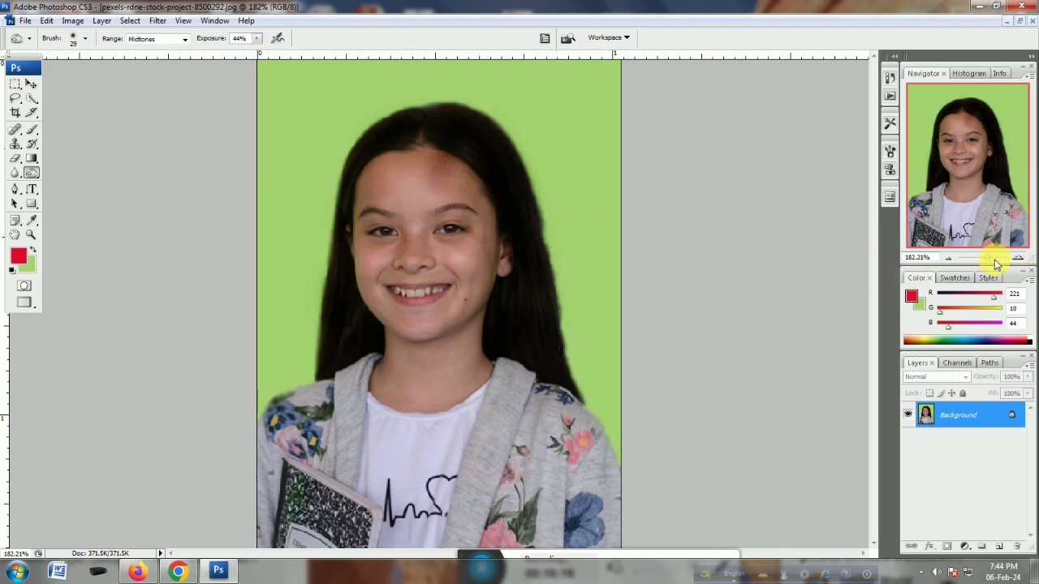
Paint over the mole beside the mouth with the Brush tool at 75% opacity and 77% flow, using skin colour sampled next to it
left_click_drag(987, 261, 999, 257)
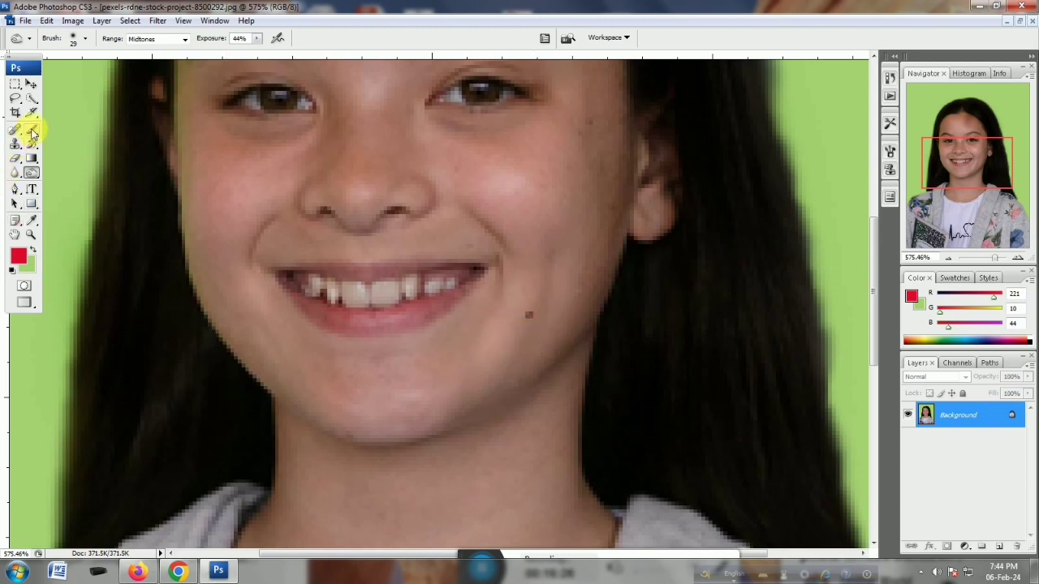
left_click_drag(33, 133, 61, 135)
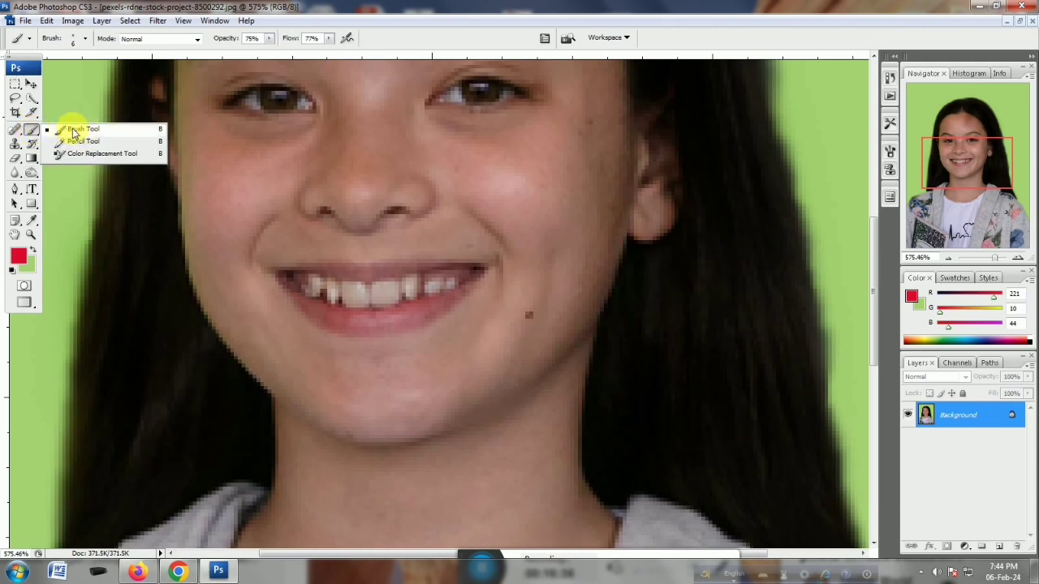
left_click(73, 129)
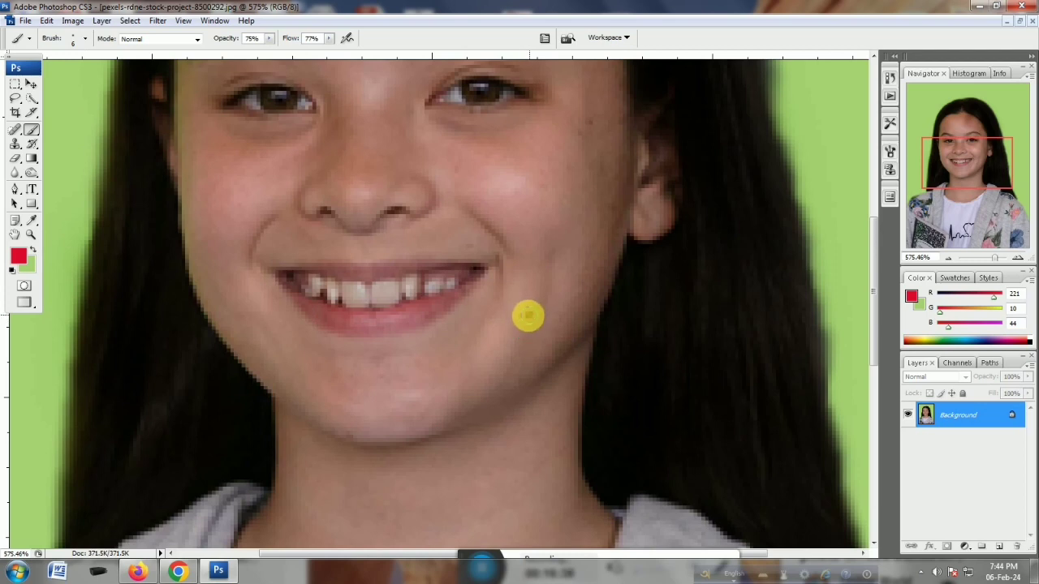
left_click(527, 315)
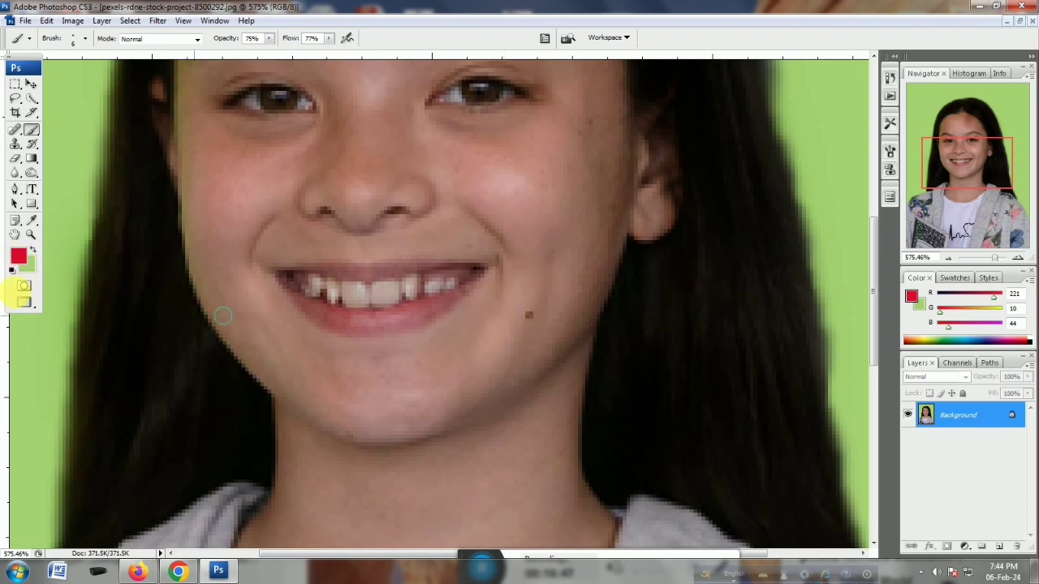
left_click(518, 315, "alt")
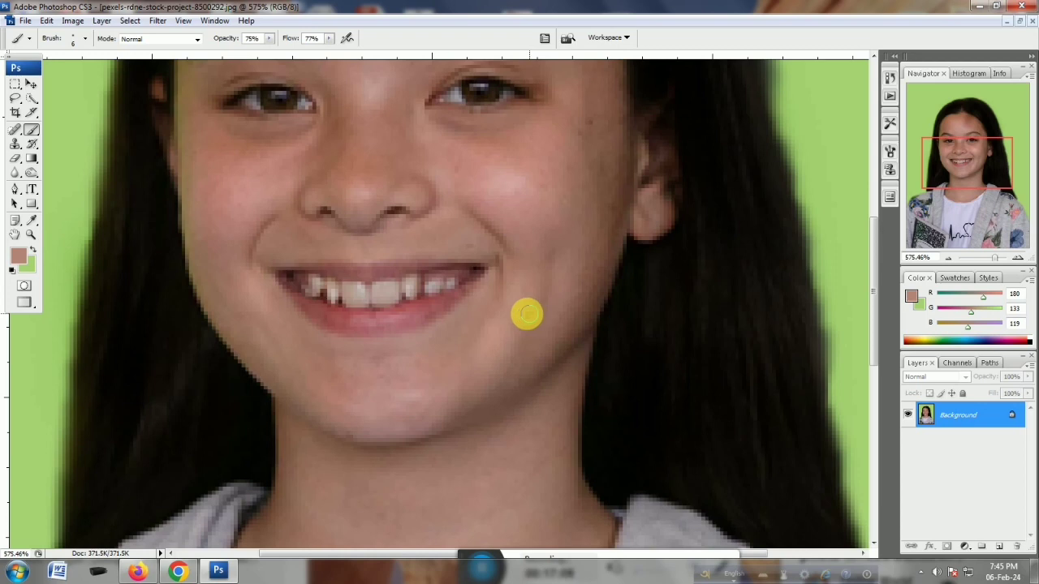
left_click(271, 40)
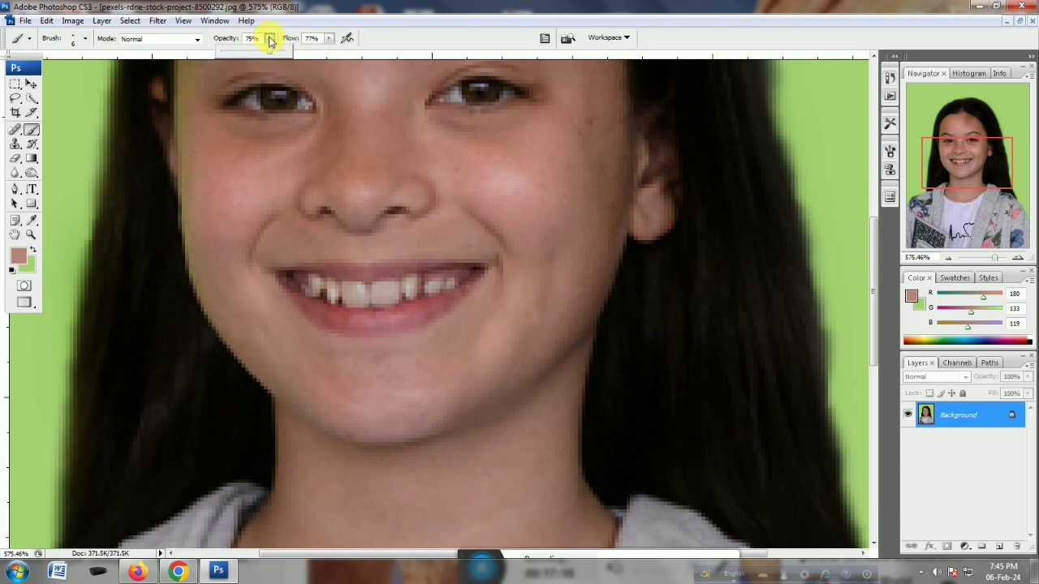
left_click(330, 40)
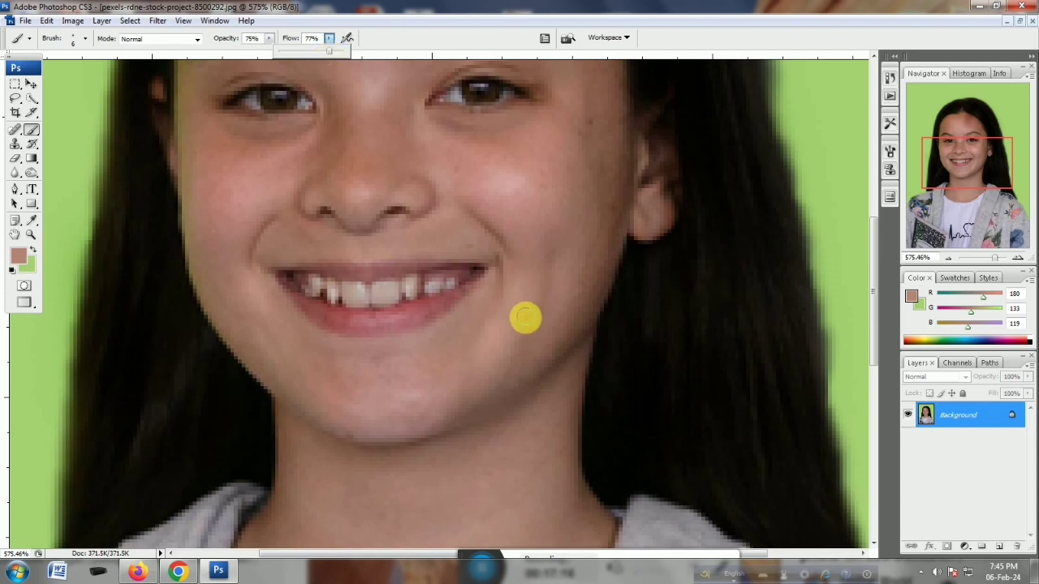
left_click(527, 316)
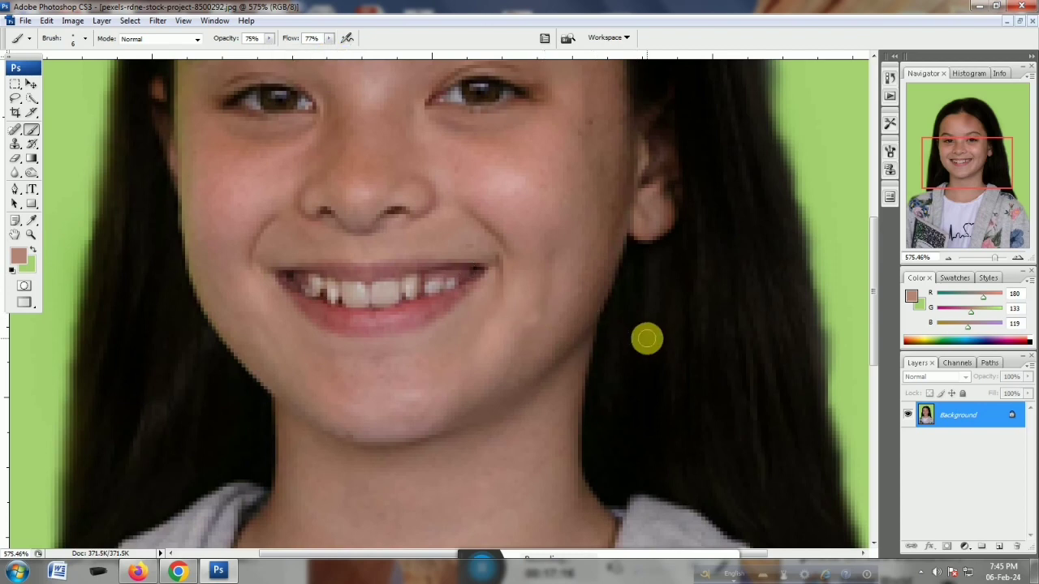
Set the foreground colour to a near-black of R 9, G 3, B 1
scroll(552, 354, "up", 2)
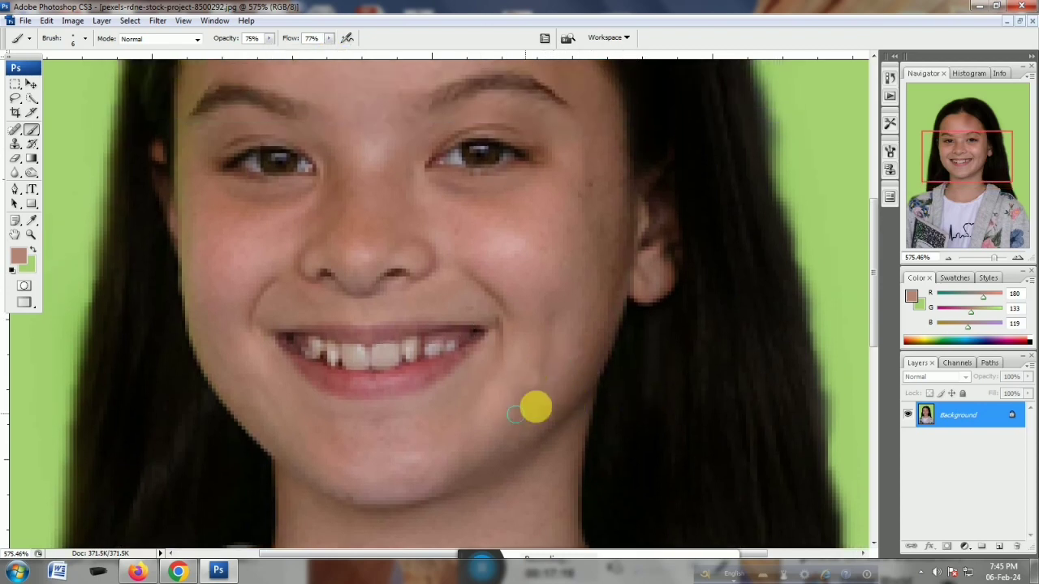
scroll(576, 364, "up", 2)
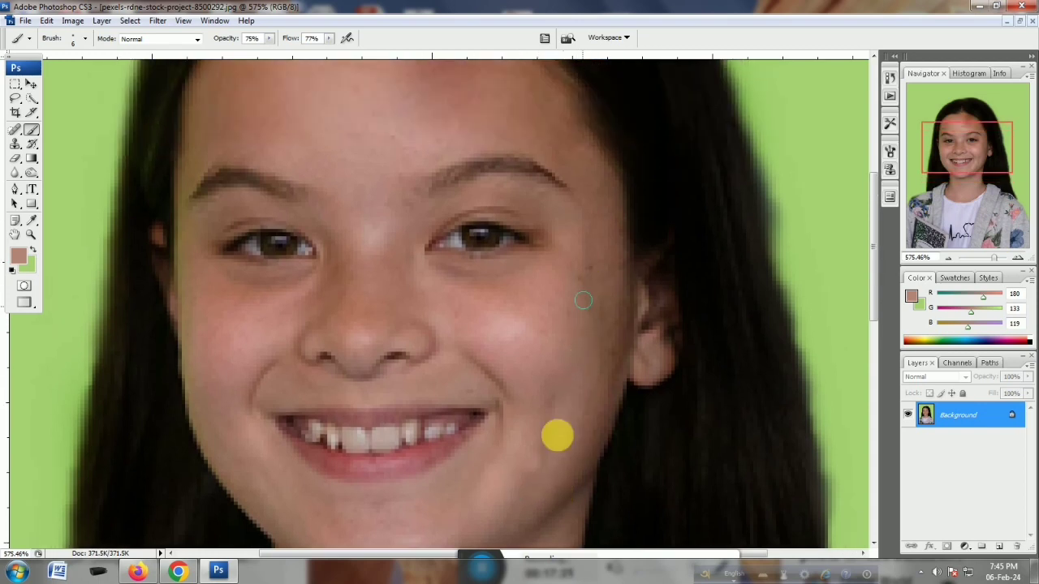
scroll(554, 446, "down", 2)
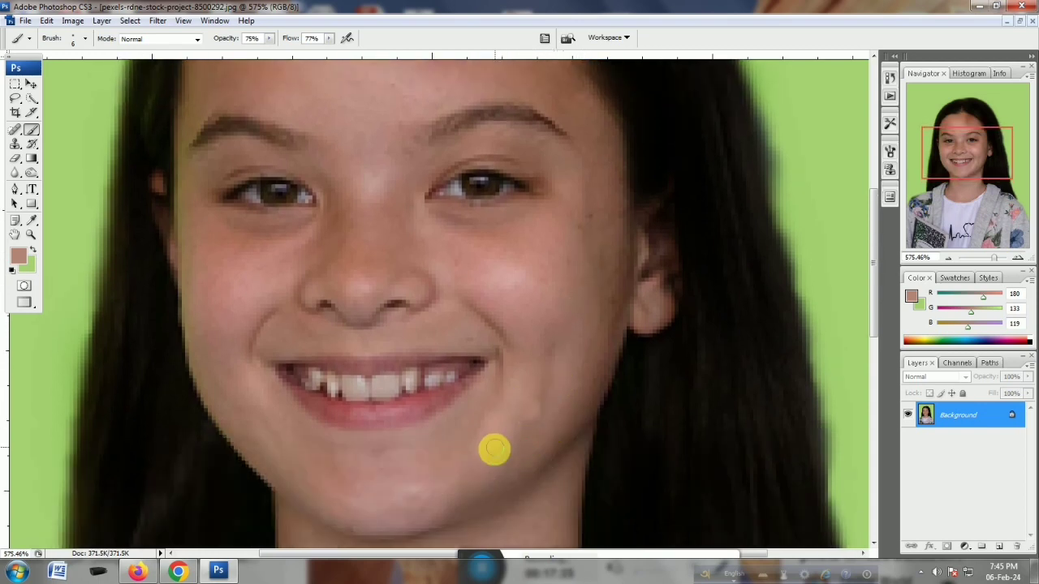
scroll(521, 355, "up", 1)
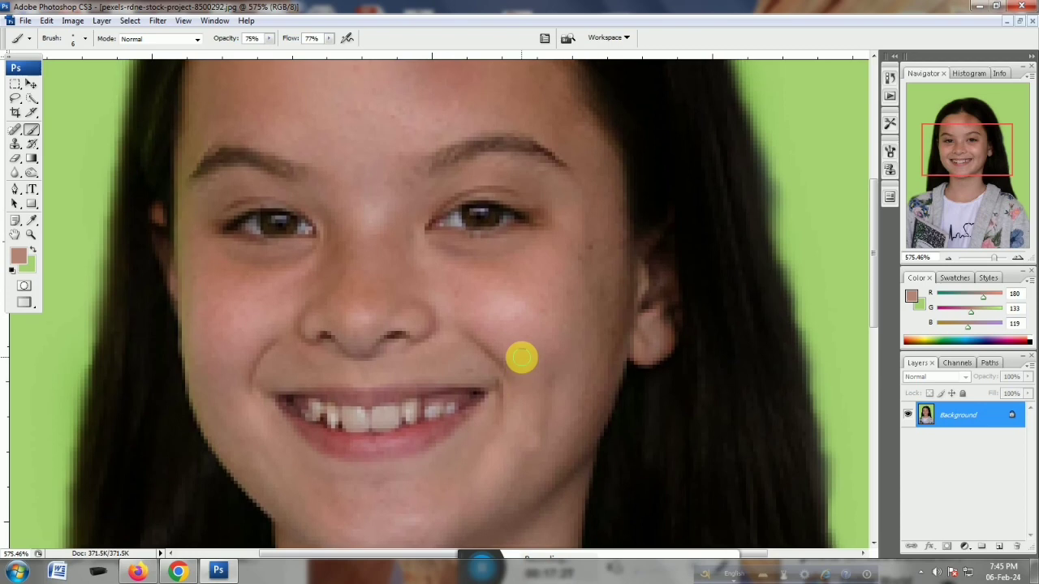
scroll(521, 357, "down", 1)
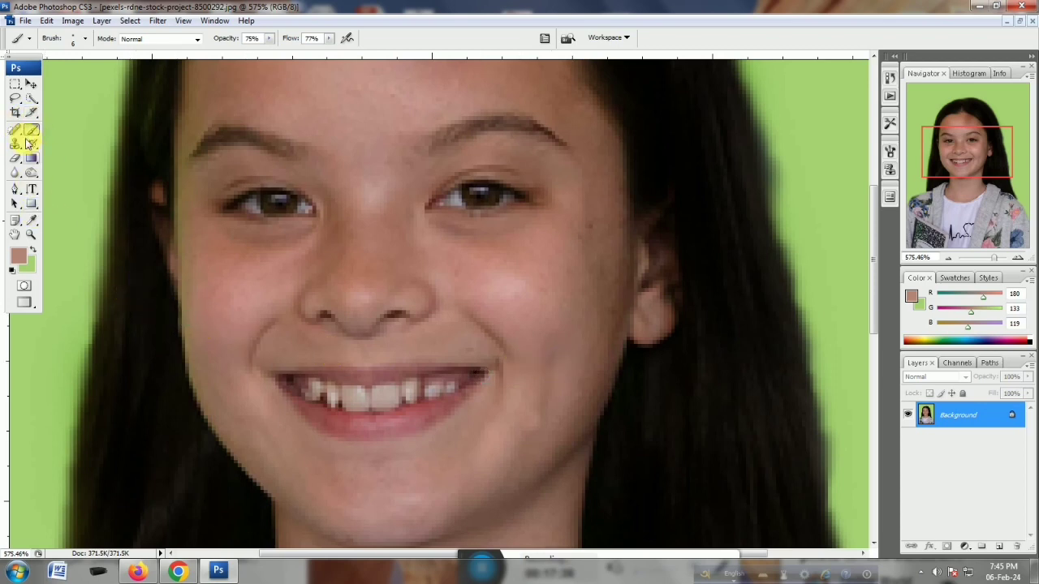
left_click(18, 255)
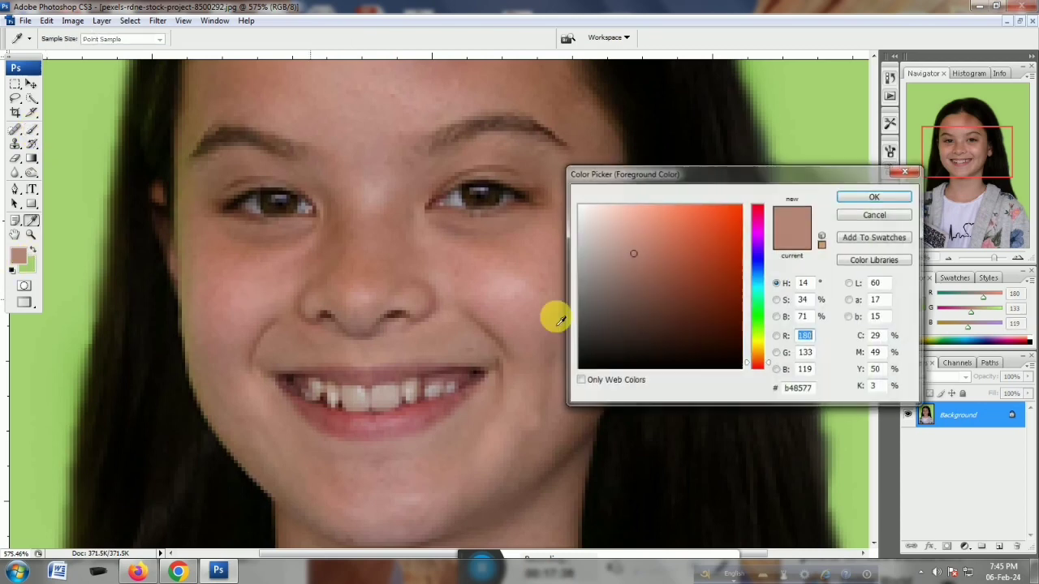
left_click(727, 365)
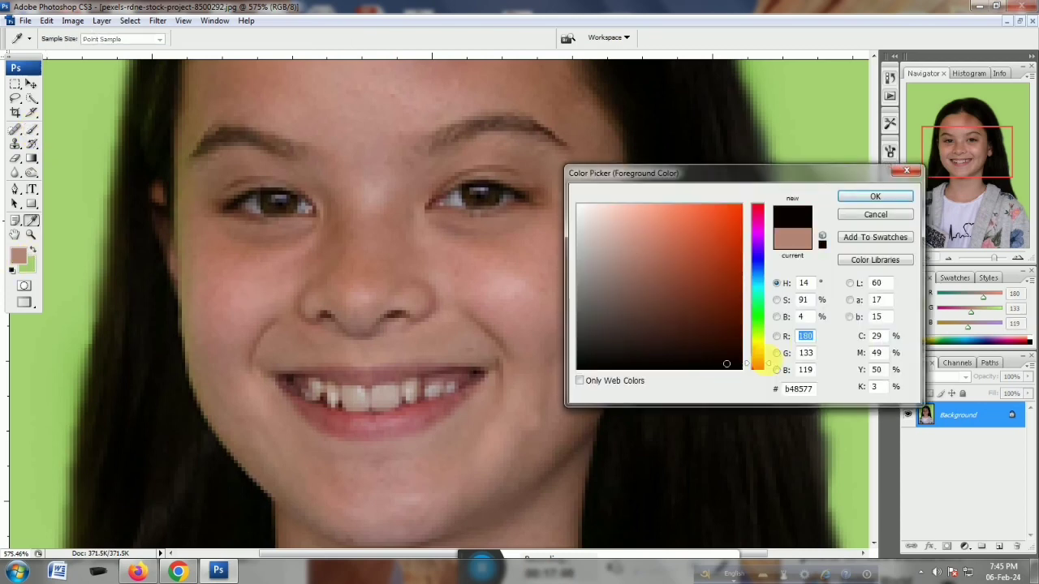
left_click(869, 199)
Paint four near-black practice dots with the 6 px brush, one each on the cheek, nose, forehead and chin
left_click(552, 294)
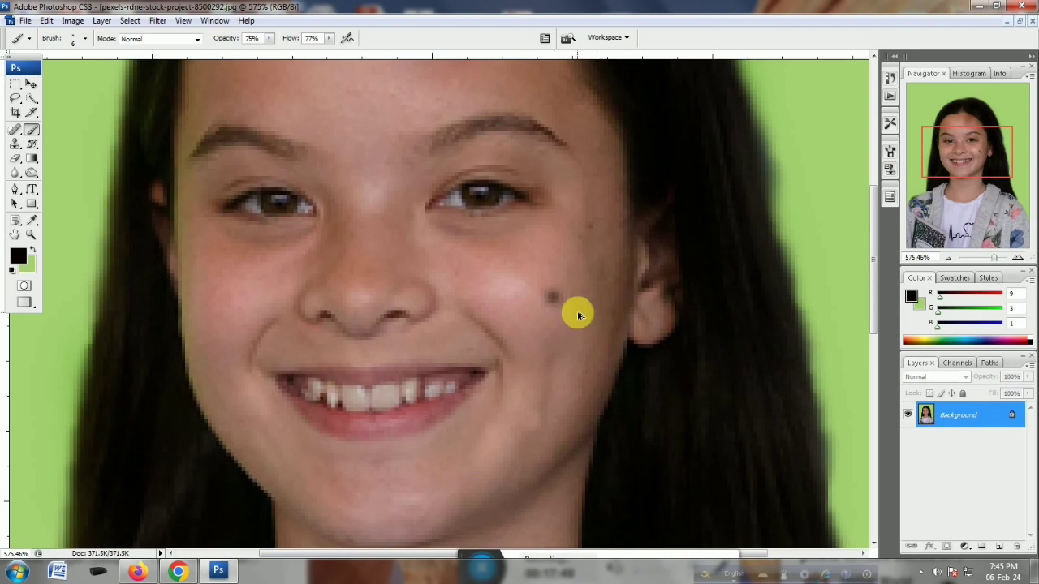
key("ctrl+z")
left_click(512, 294)
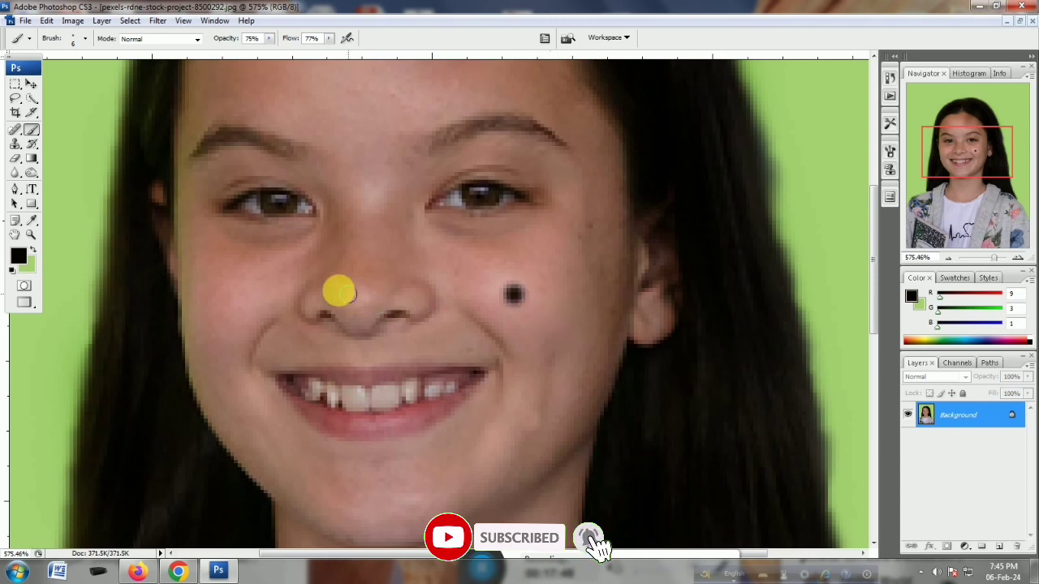
left_click(350, 272)
left_click(347, 91)
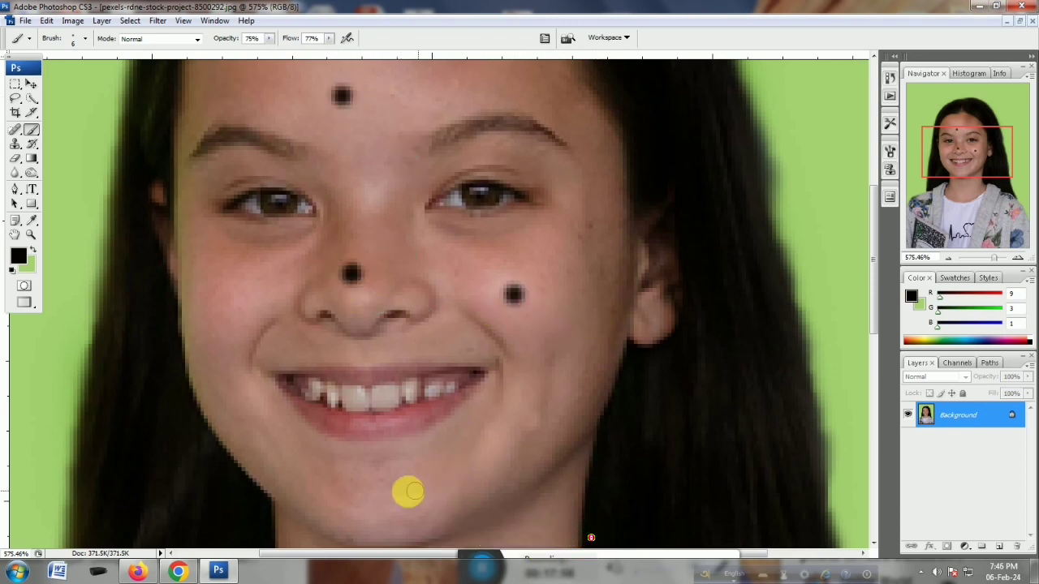
left_click(391, 500)
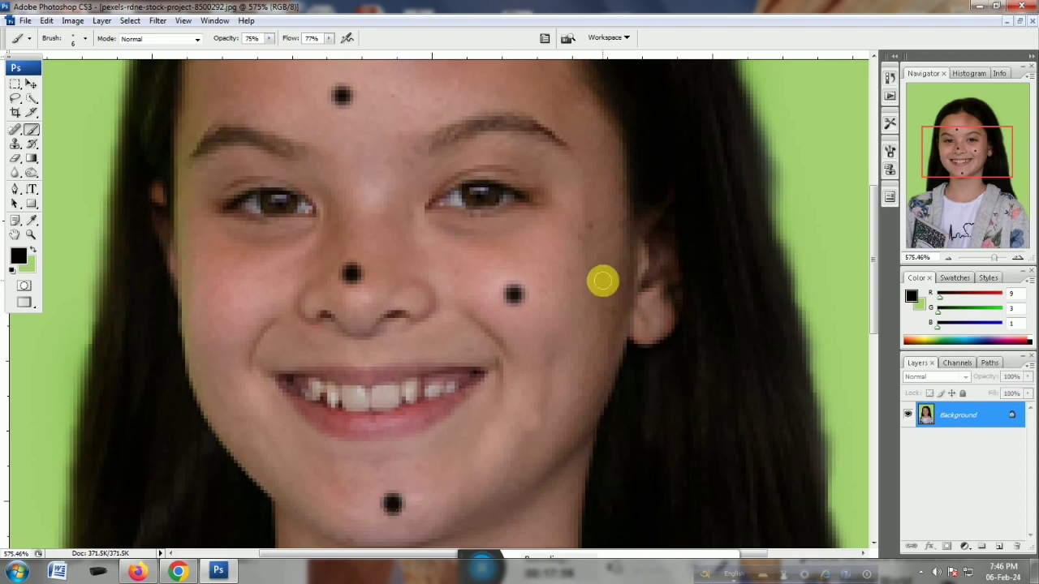
Cover the black dot on the forehead with the Brush tool, using skin colour sampled right beside it
scroll(603, 281, "up", 2)
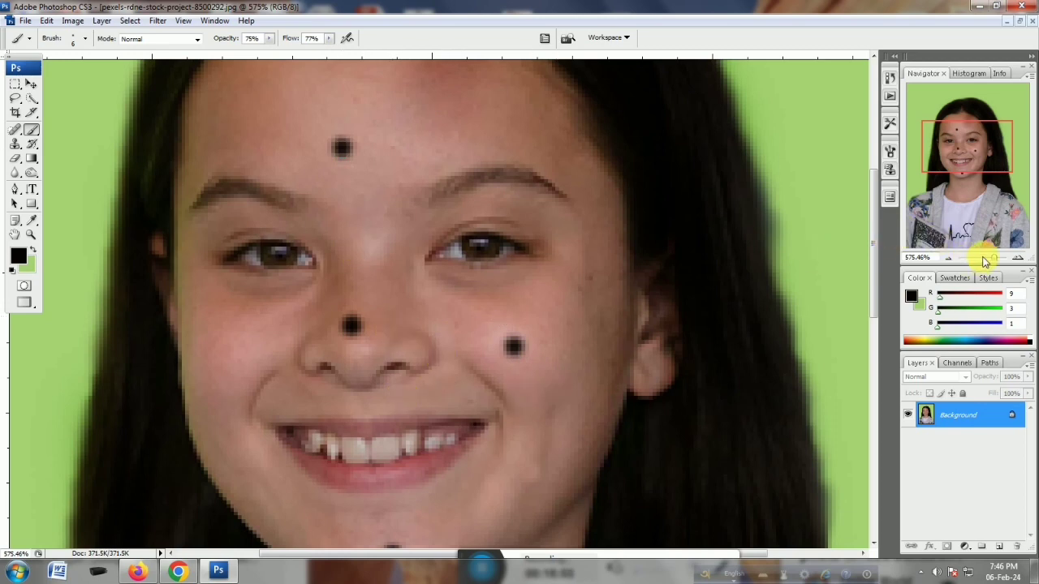
left_click_drag(995, 257, 995, 258)
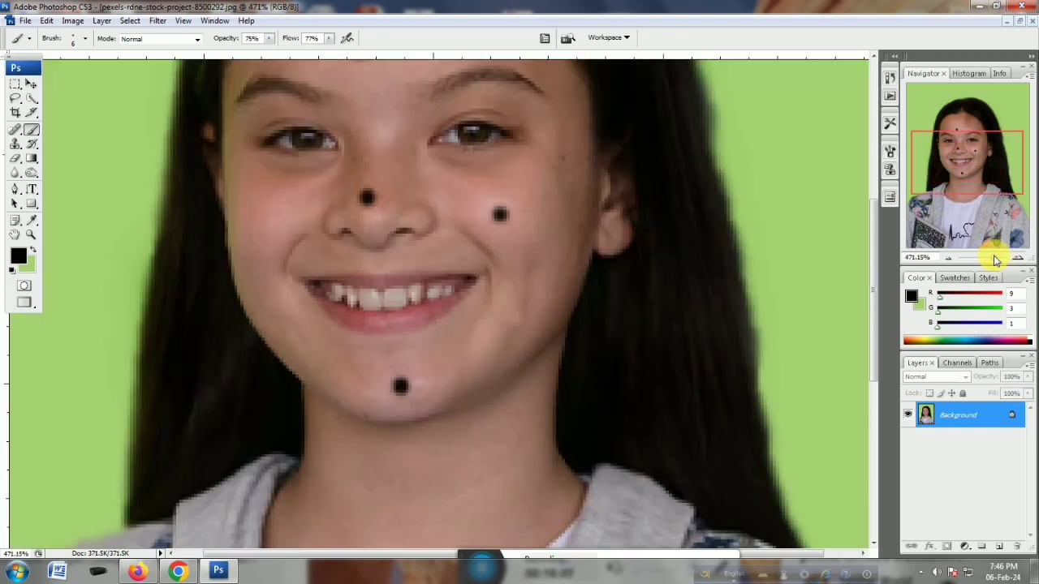
scroll(765, 521, "up", 5)
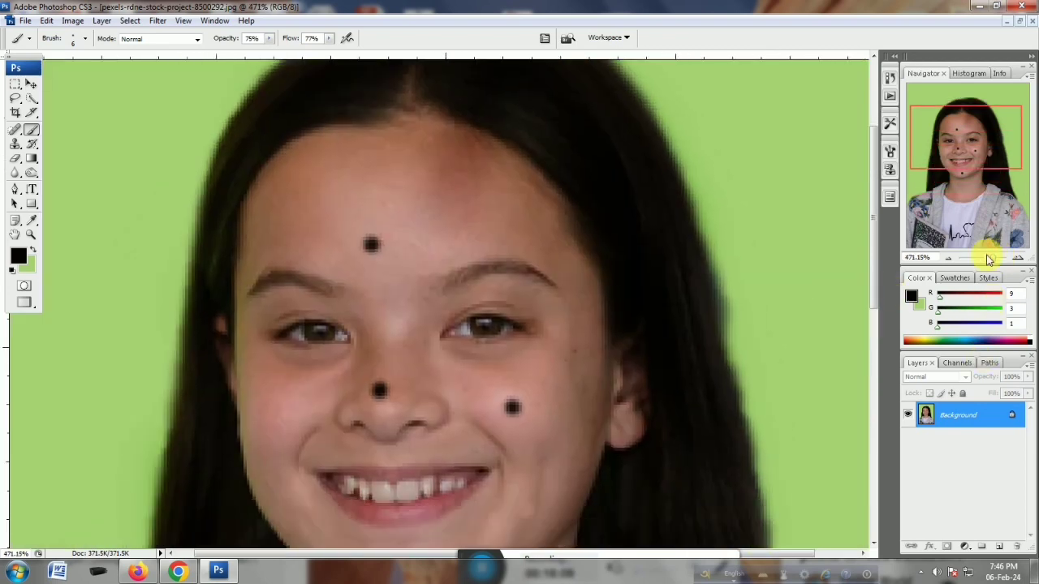
left_click_drag(995, 260, 997, 259)
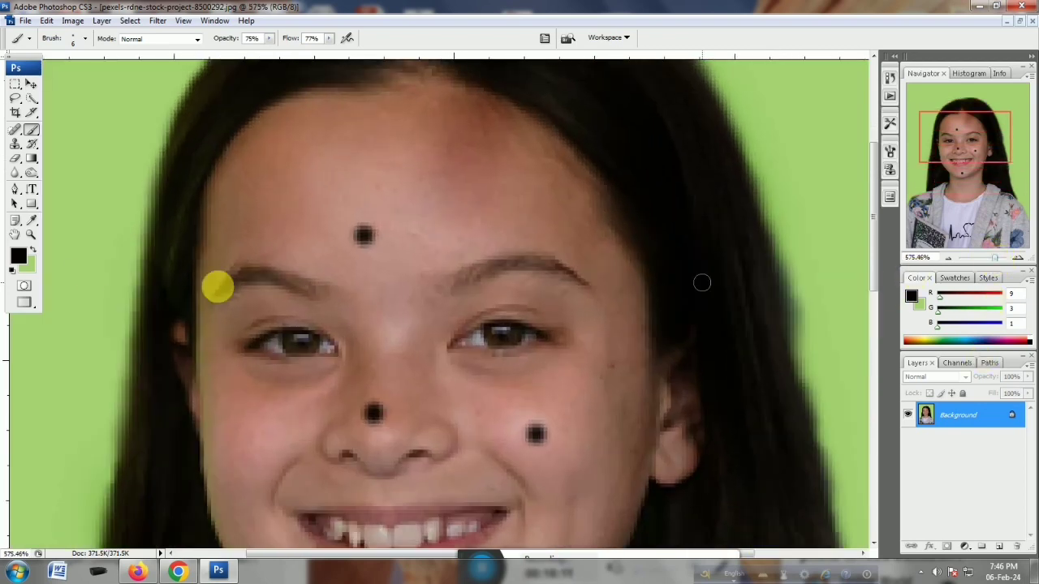
right_click(32, 132)
left_click(69, 129)
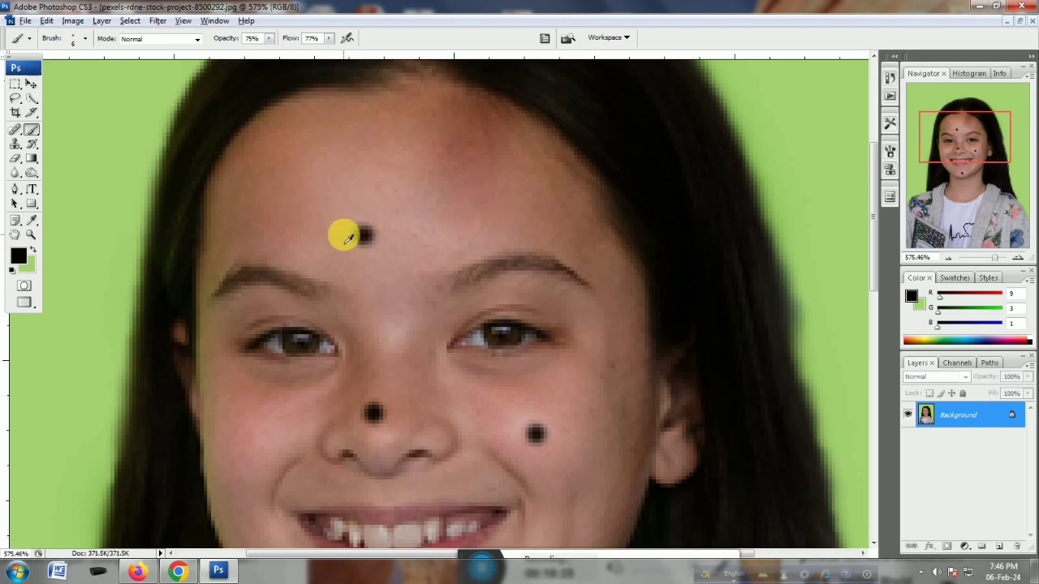
left_click(347, 237, "alt")
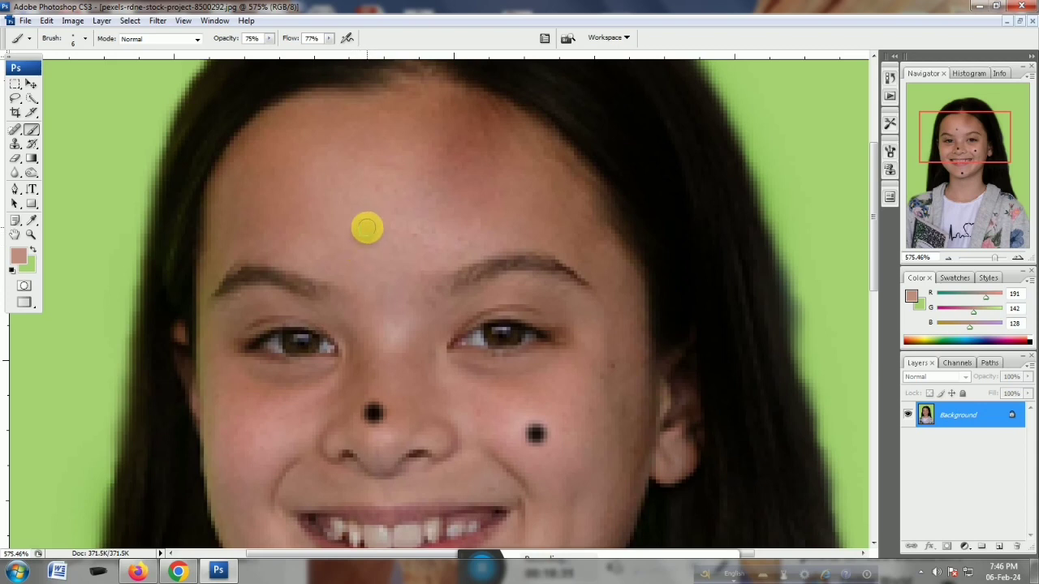
Try to cover the cheek dot with the sampled forehead colour using a 15 px brush, and undo the stroke
right_click(367, 234)
key("Return")
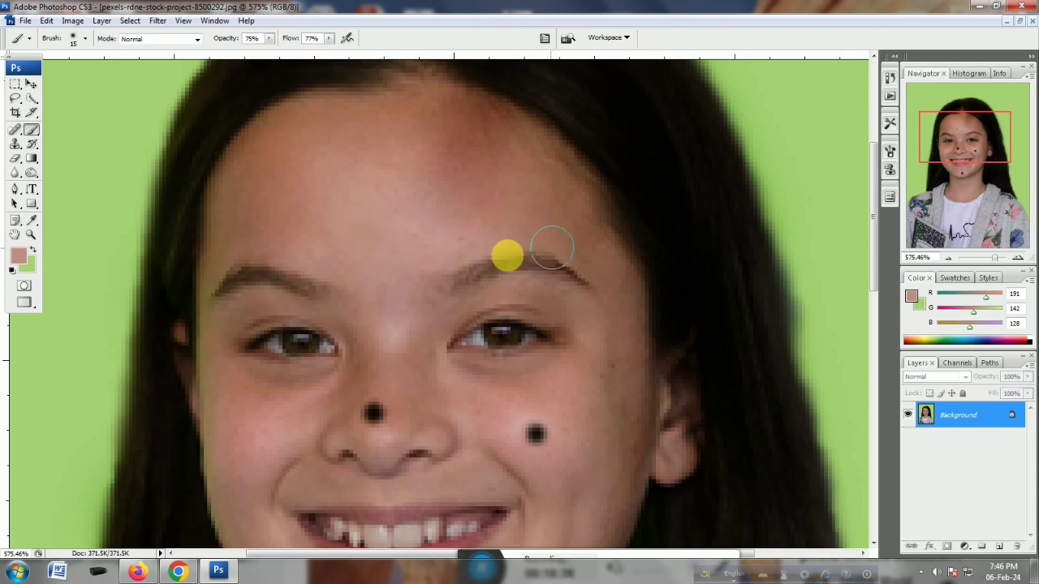
scroll(468, 236, "down", 3)
left_click(535, 353)
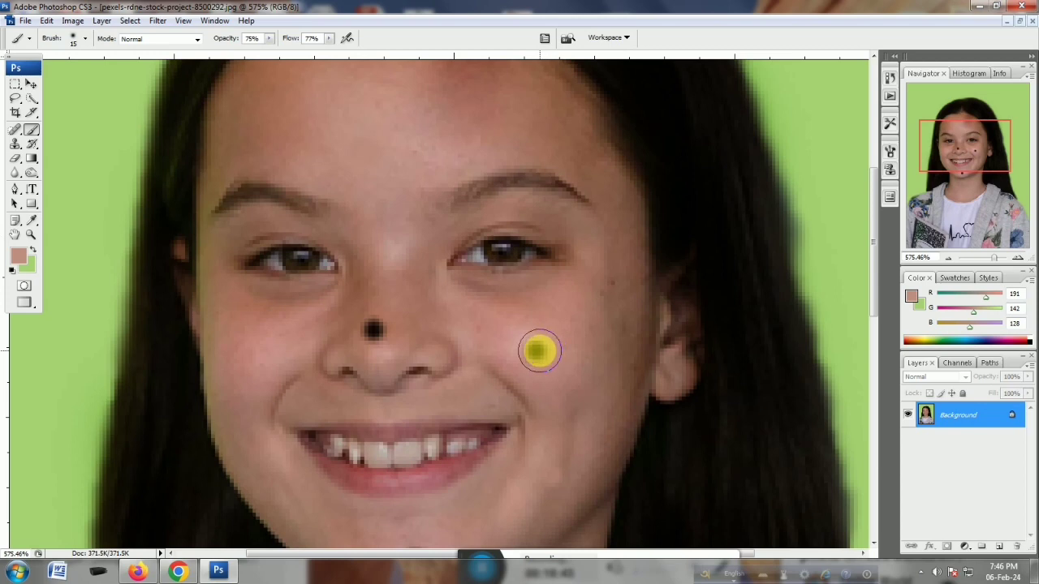
key("ctrl+z")
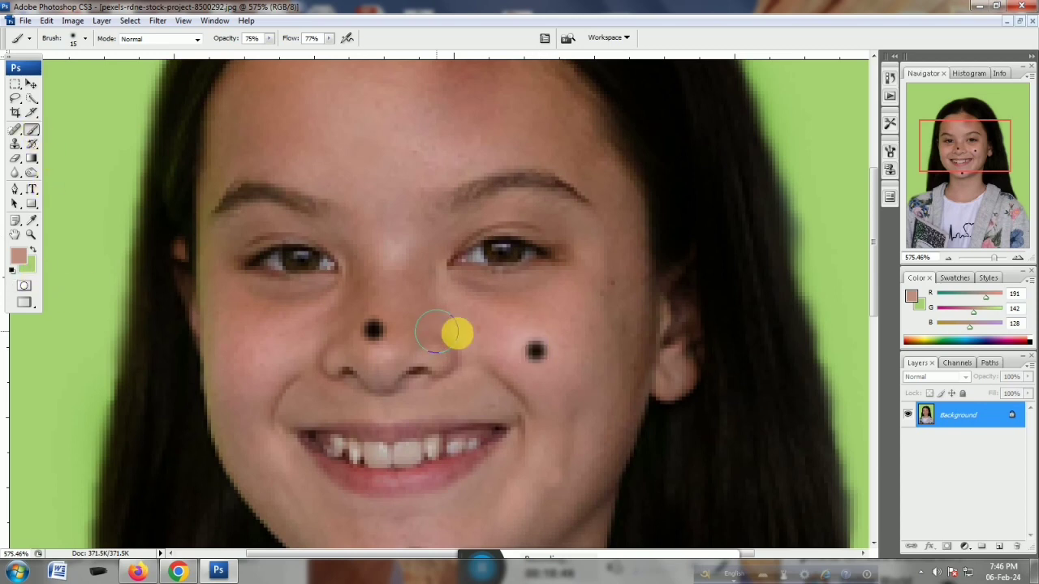
Cover the black dots on the cheek and nose using a 9 px brush at 0% hardness and skin colour sampled beside each dot
left_click(518, 347, "alt")
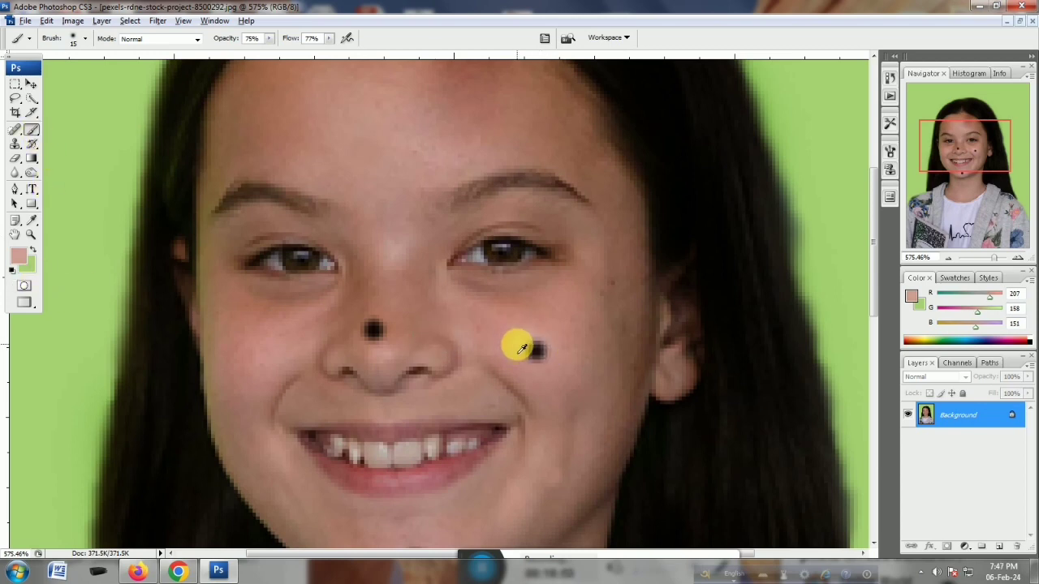
left_click(537, 349)
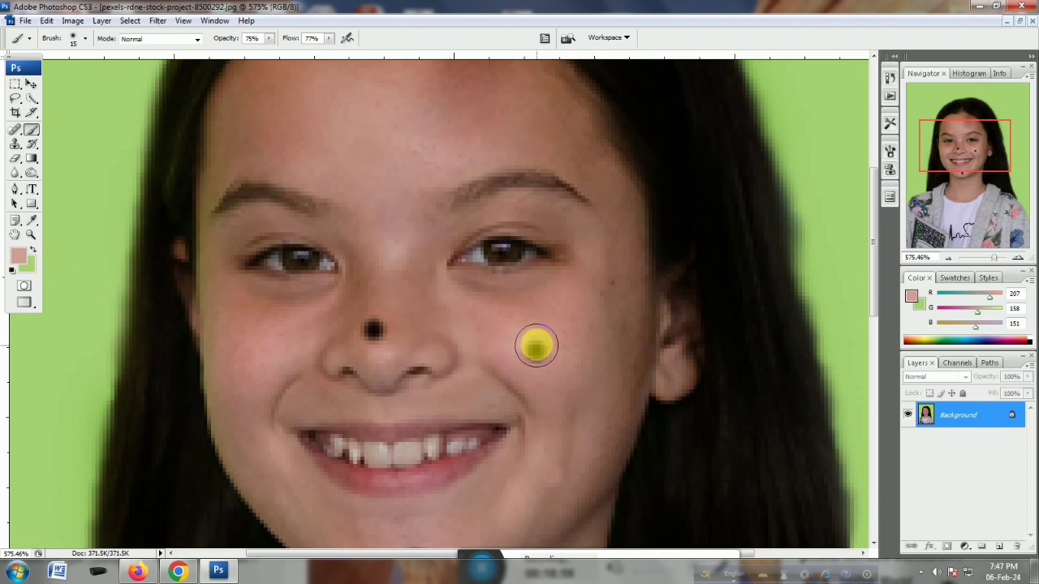
key("ctrl+z")
right_click(536, 351)
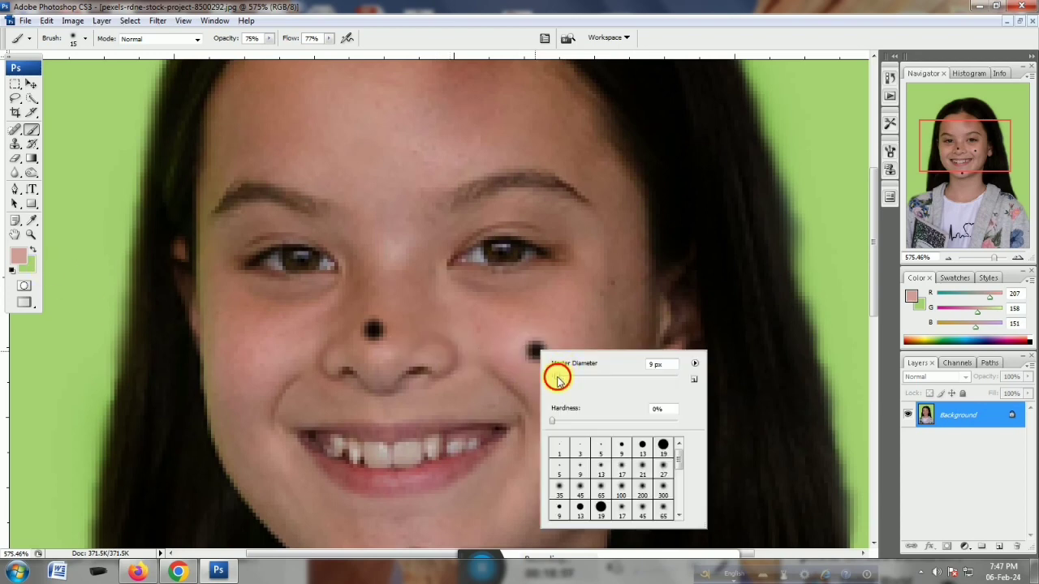
left_click(536, 351)
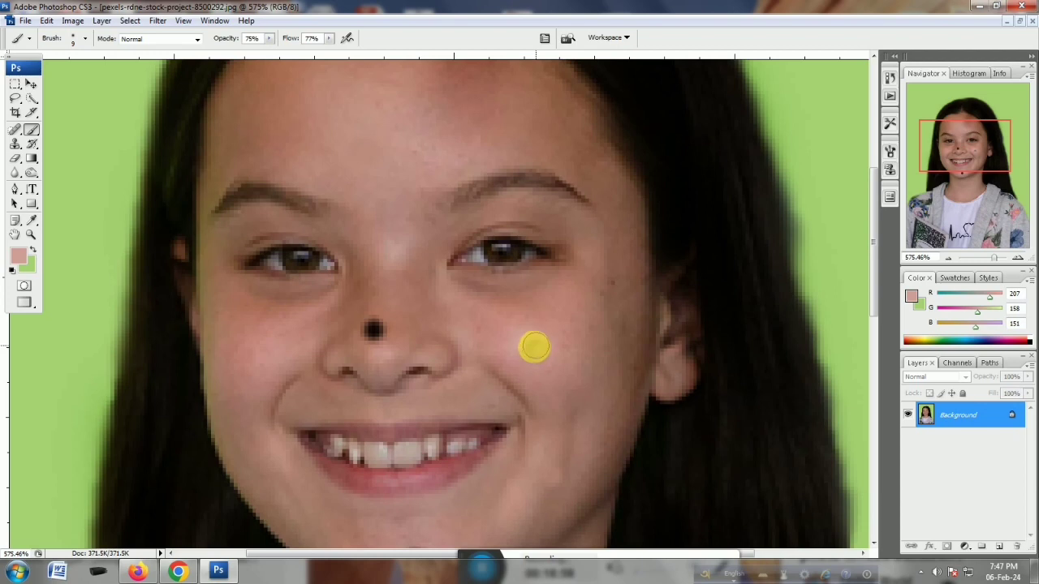
mouse_move(530, 346)
left_mouse_down()
mouse_move(510, 369)
mouse_move(528, 366)
mouse_move(500, 370)
mouse_move(551, 386)
mouse_move(547, 357)
left_mouse_up()
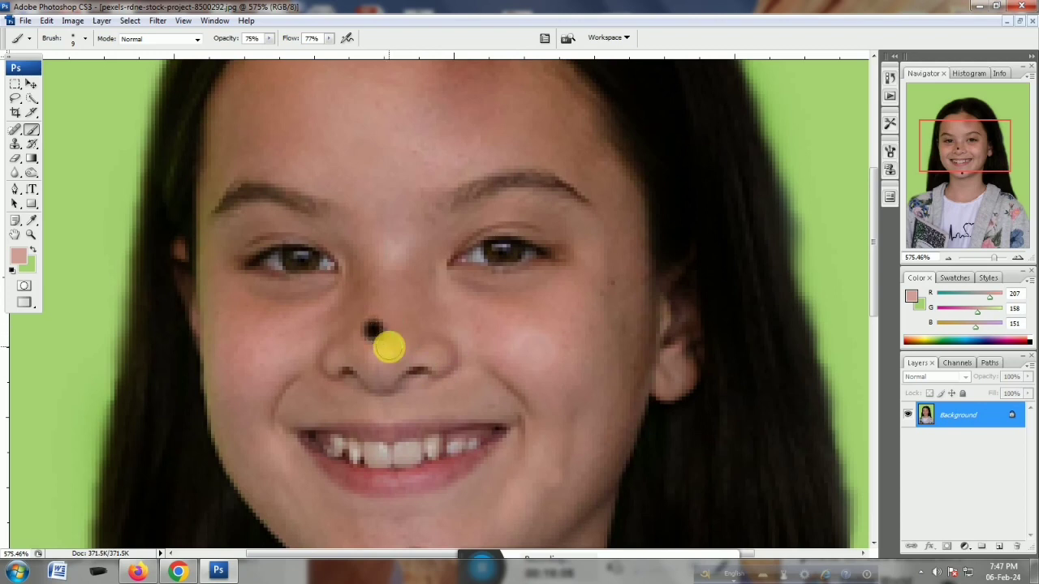
left_click(397, 339, "alt")
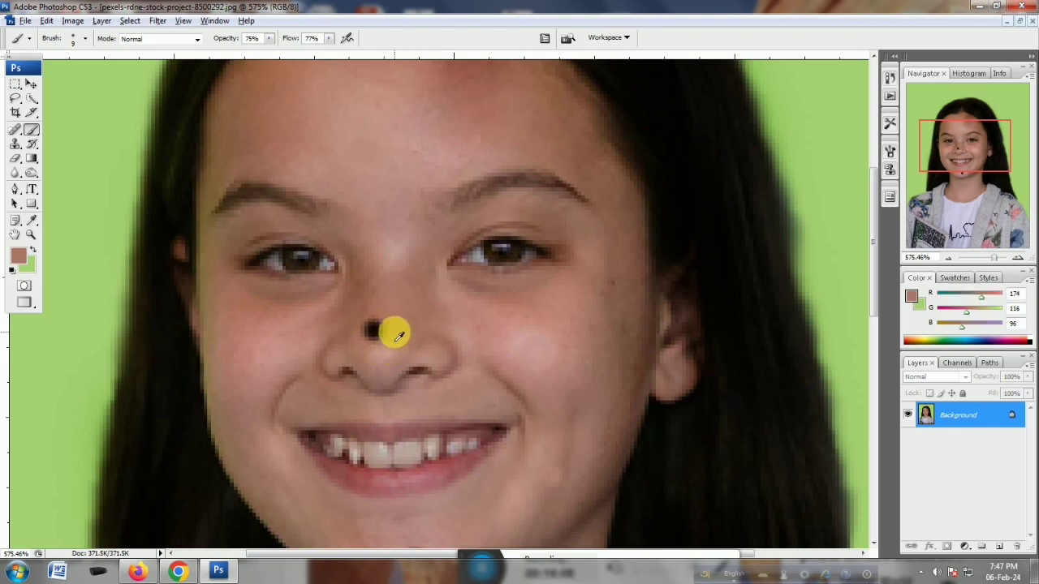
left_click(371, 331)
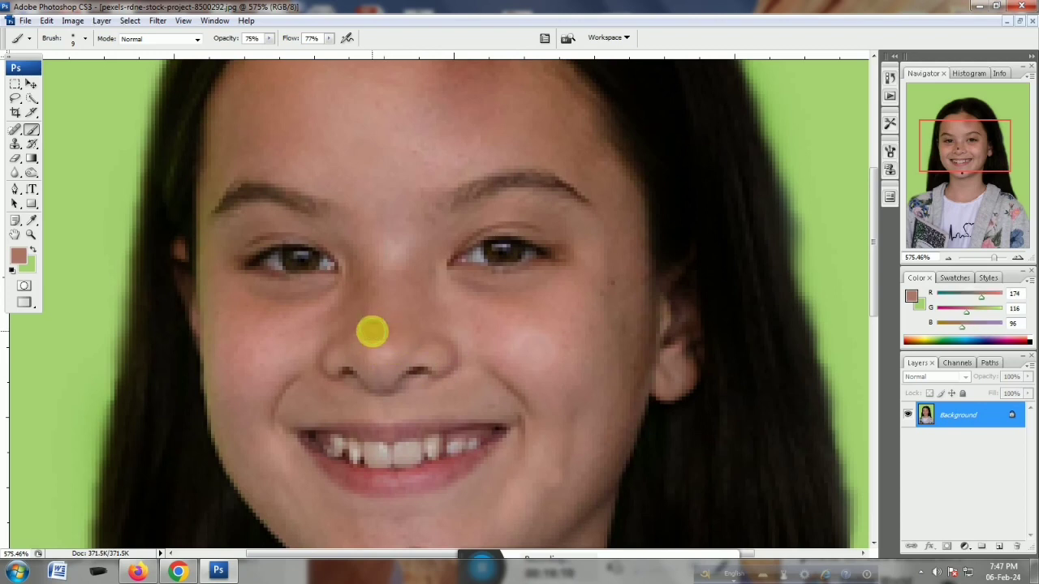
Touch up the nose and cheek with the 9 px brush, and cover the black chin dot using skin colour sampled right beside it
left_click(378, 332)
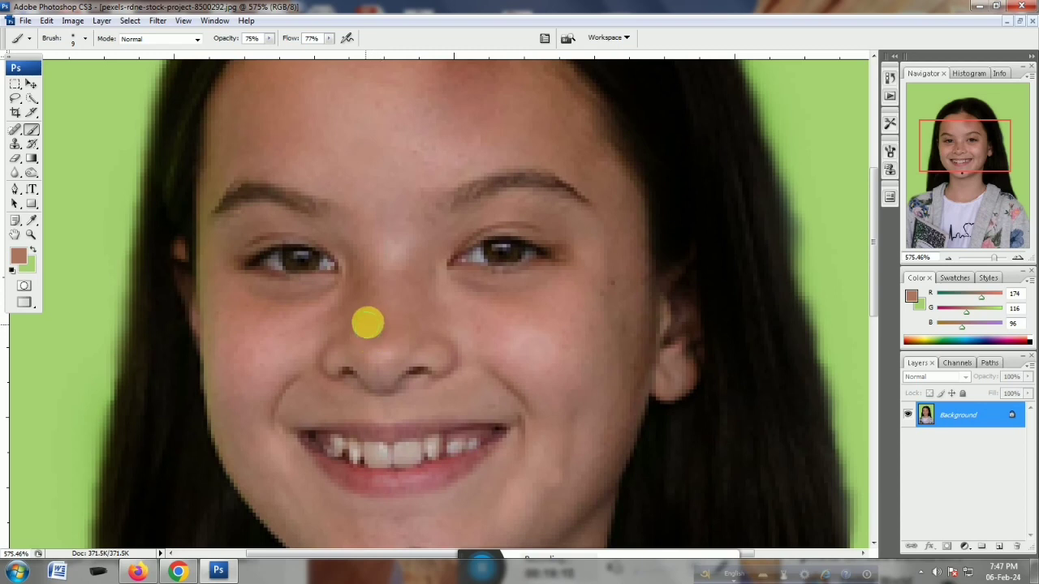
left_click(378, 323)
left_click(497, 393)
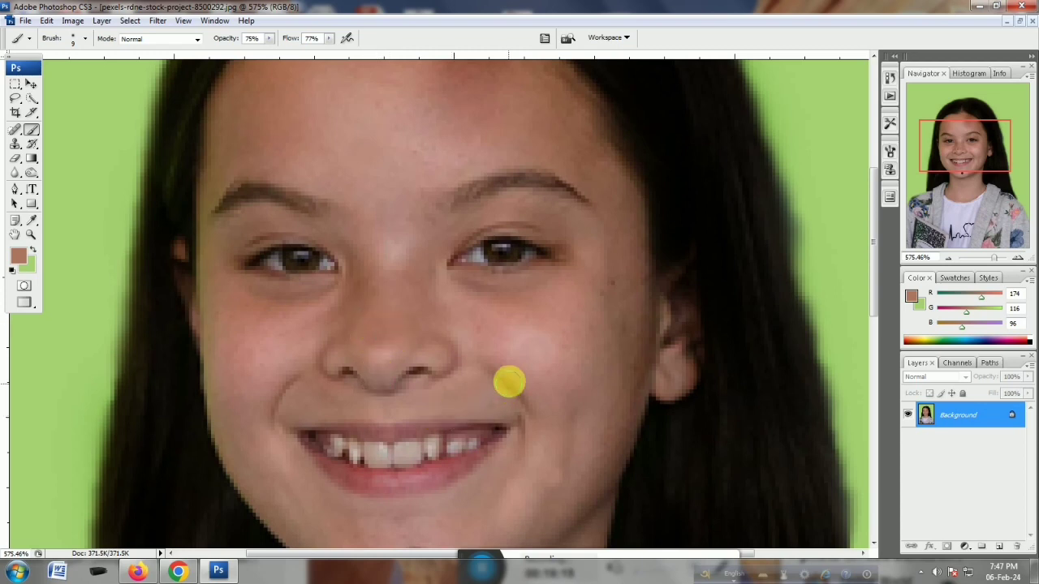
left_click_drag(997, 261, 998, 258)
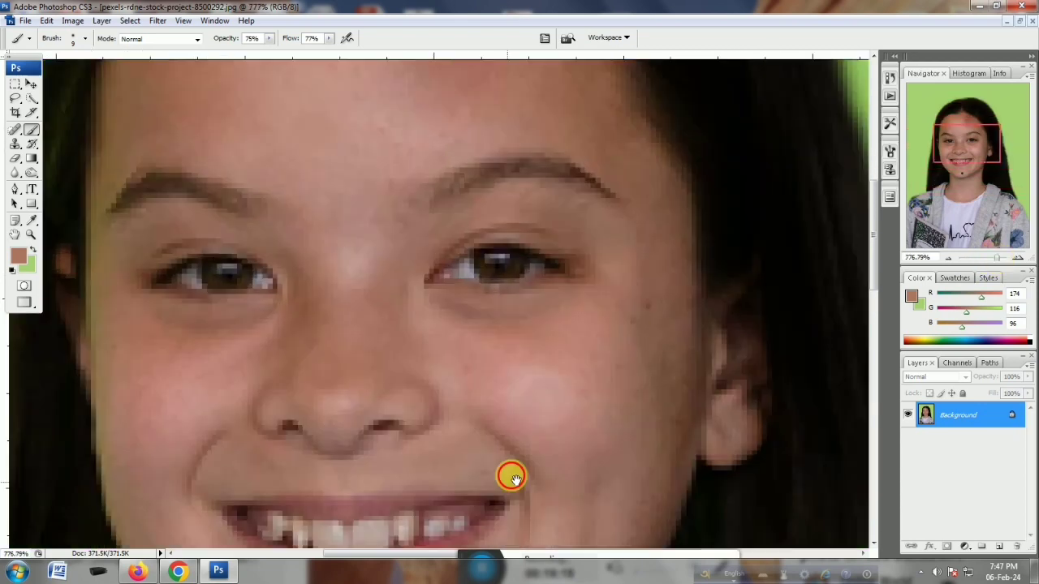
left_click_drag(510, 476, 575, 278)
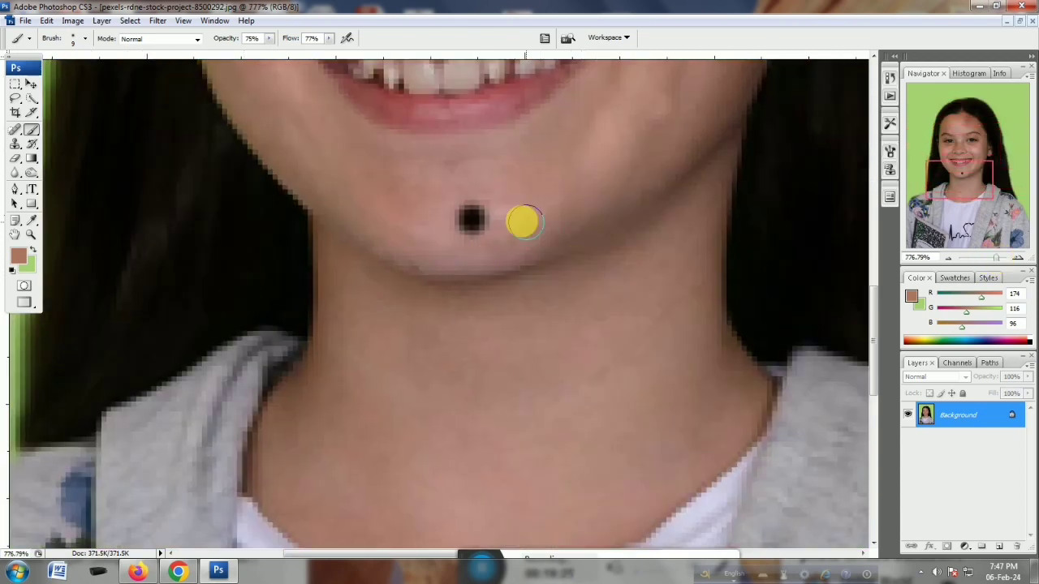
left_click(504, 236)
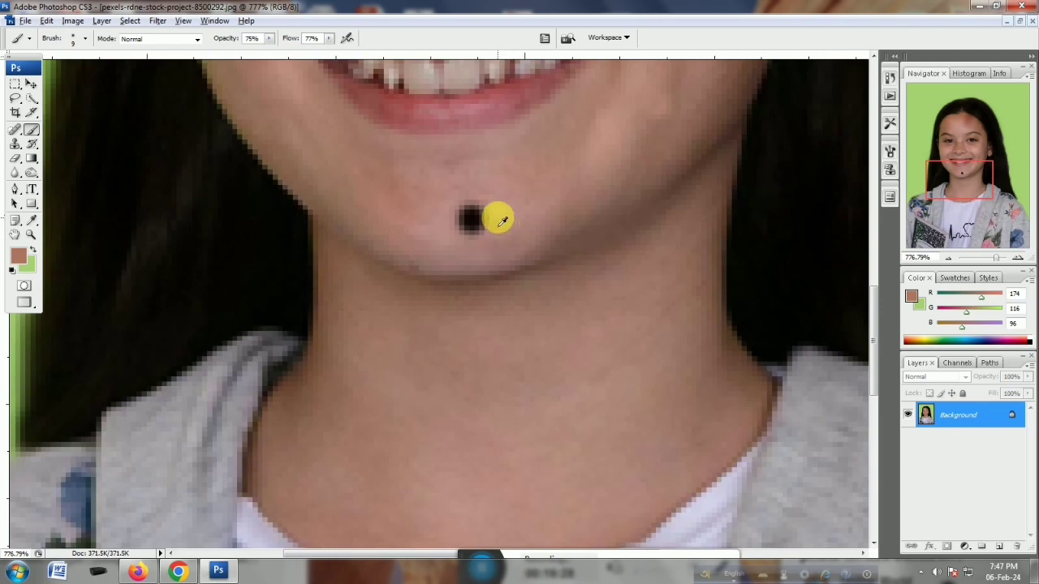
left_click(501, 222, "alt")
mouse_move(459, 216)
left_mouse_down()
mouse_move(478, 216)
mouse_move(472, 229)
left_mouse_up()
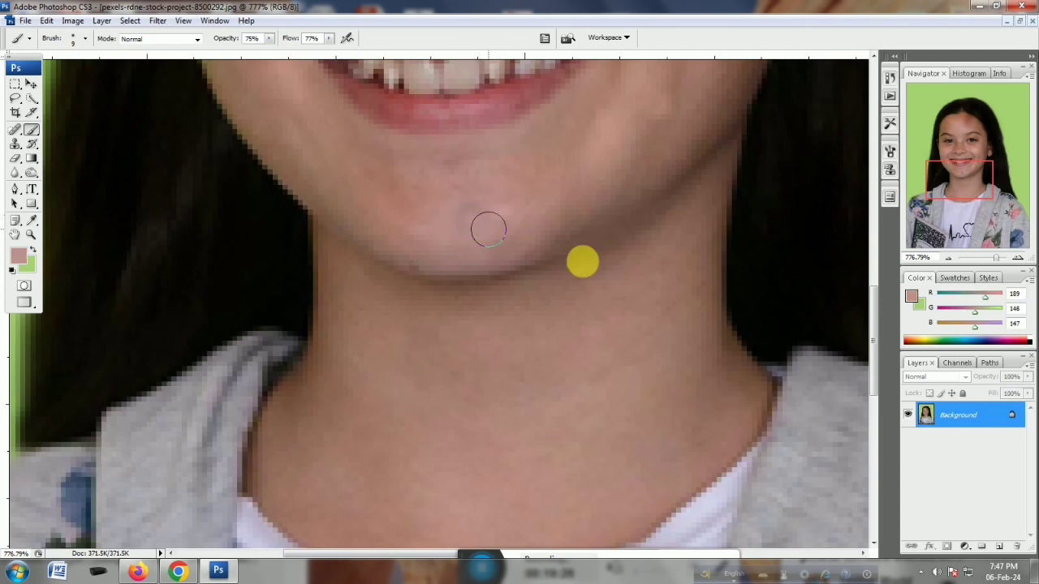
Start a Selective Color adjustment on the whole photo and set Black to -19% for the Reds
left_click_drag(995, 258, 986, 262)
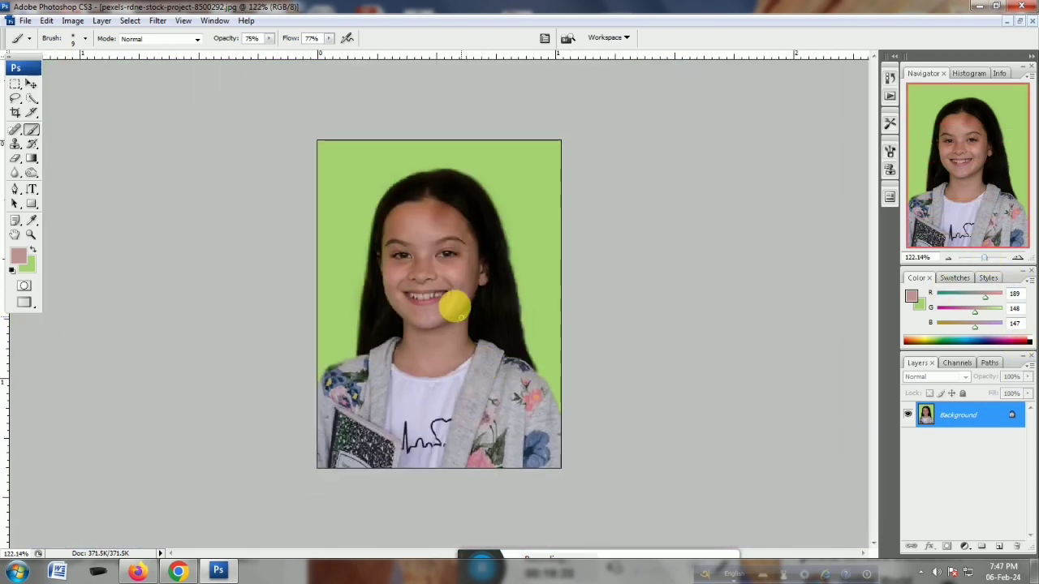
left_click_drag(985, 262, 984, 262)
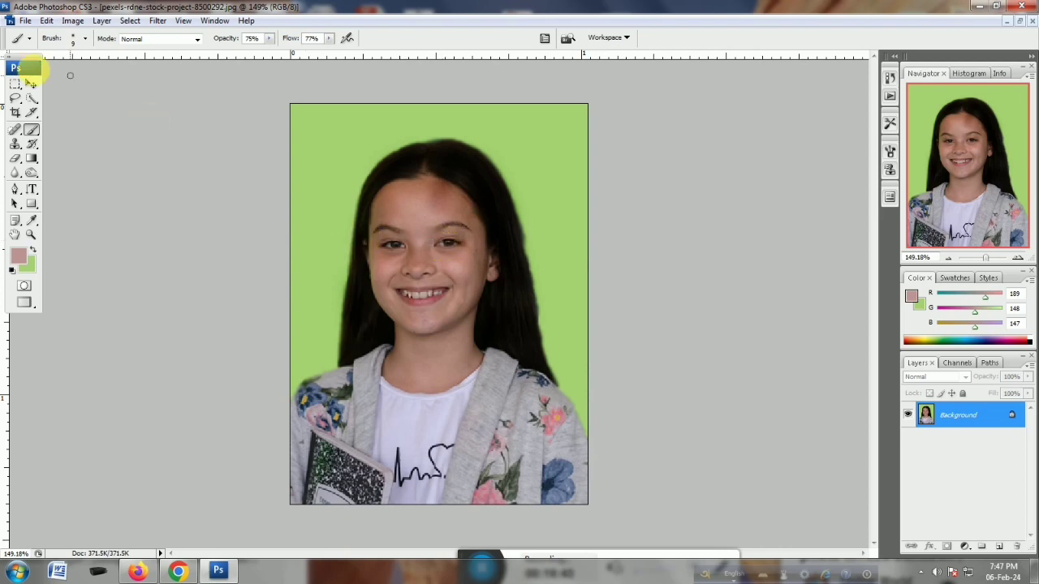
left_click(74, 23)
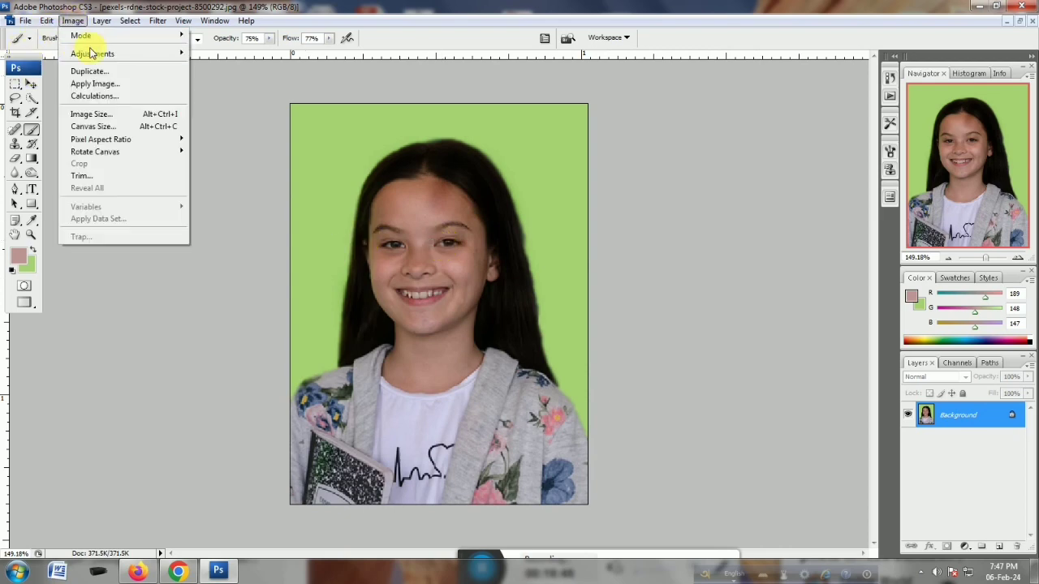
mouse_move(135, 54)
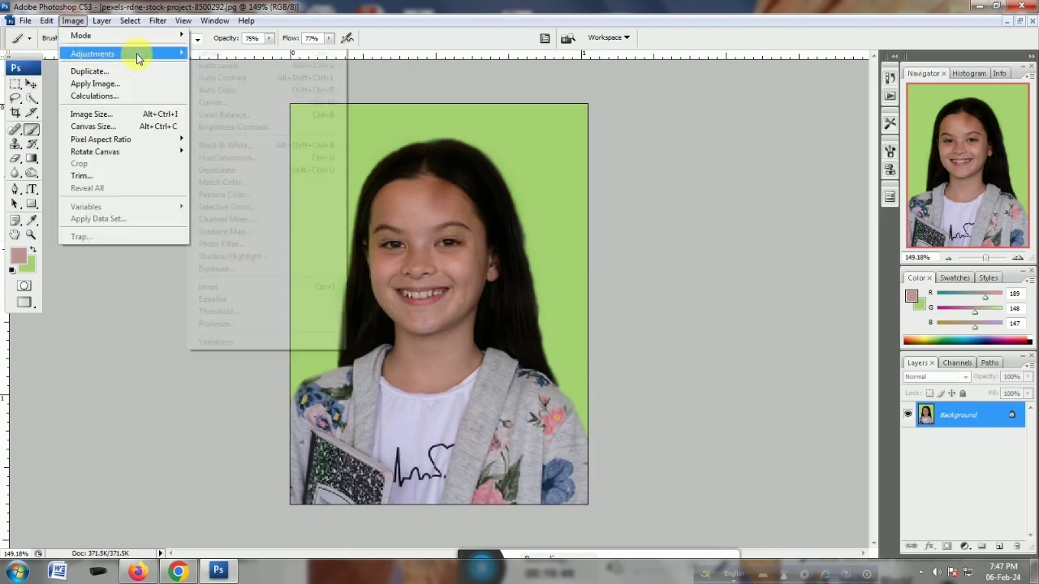
left_click(243, 211)
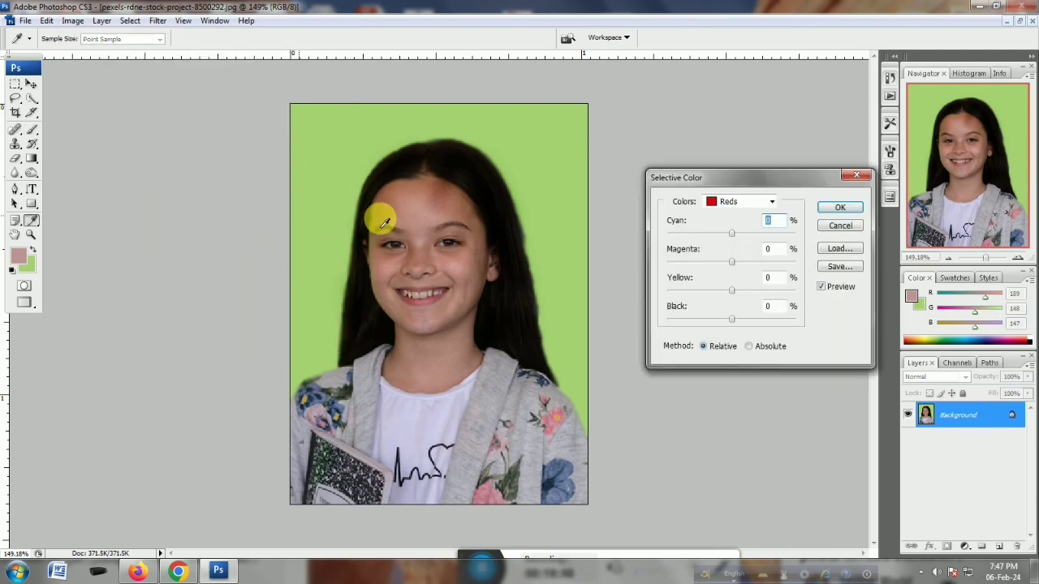
left_click(735, 203)
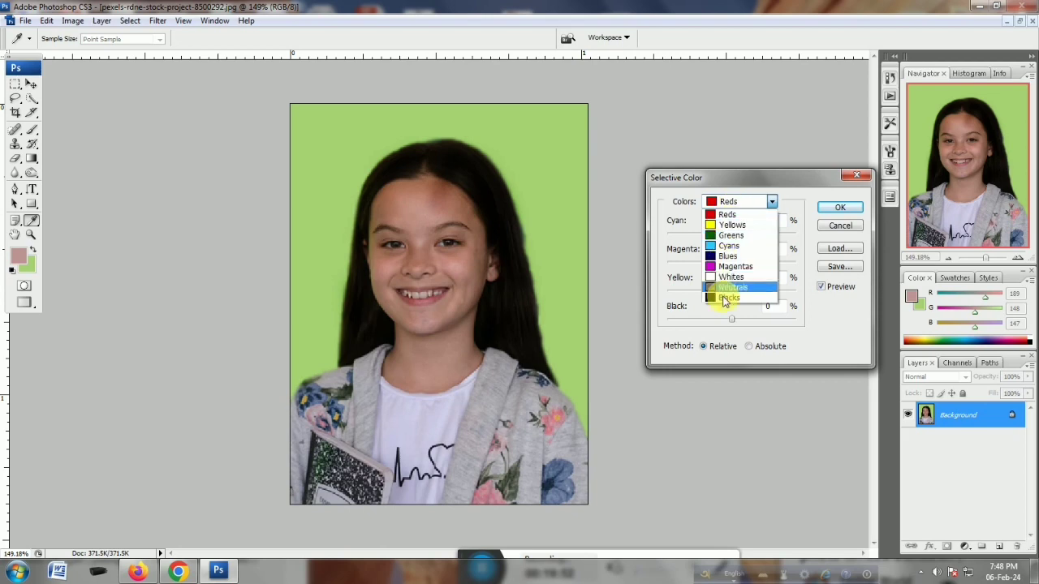
left_click(721, 205)
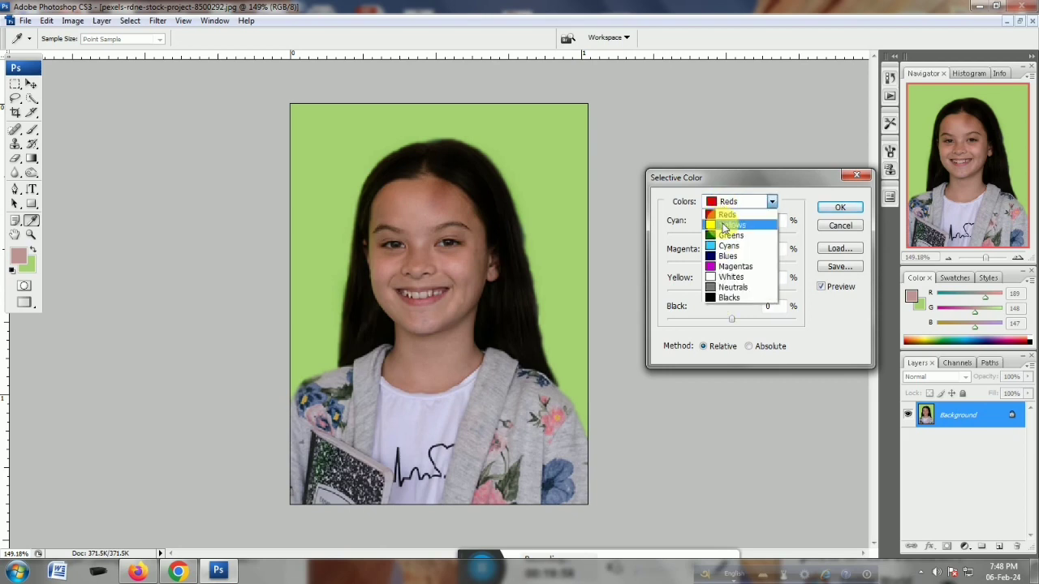
left_click(733, 206)
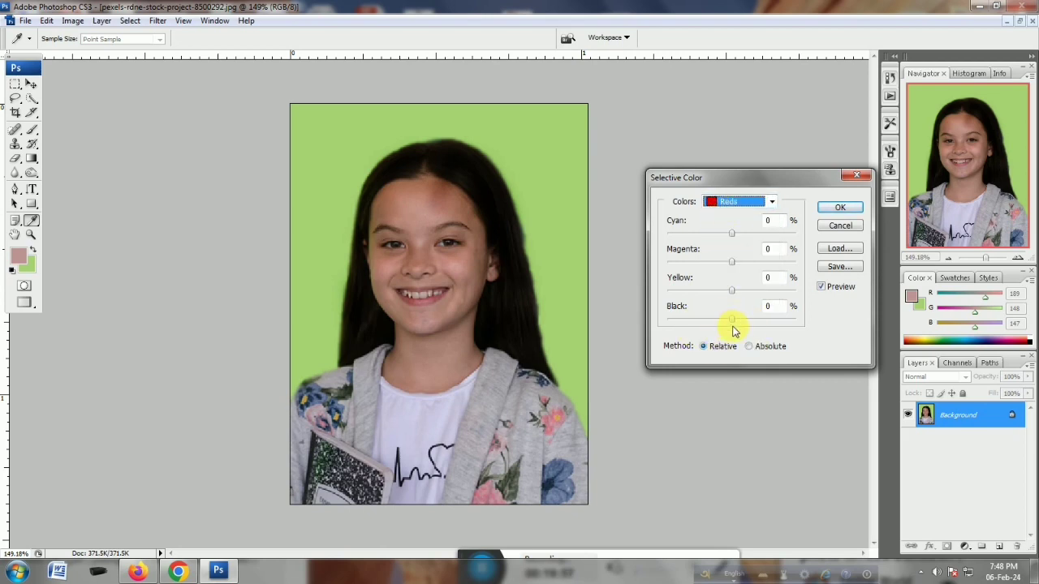
mouse_move(731, 322)
left_mouse_down()
mouse_move(712, 325)
mouse_move(747, 322)
mouse_move(702, 325)
mouse_move(735, 322)
mouse_move(720, 323)
left_mouse_up()
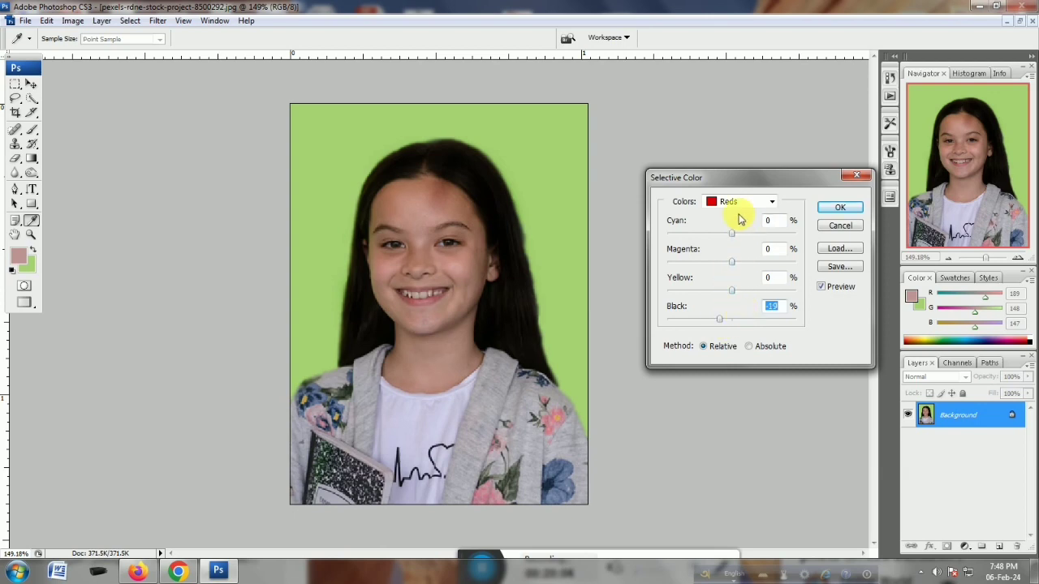
Set Yellow to -35% and Magenta to -57% for the Yellows in Selective Color, and apply the adjustment
left_click(738, 203)
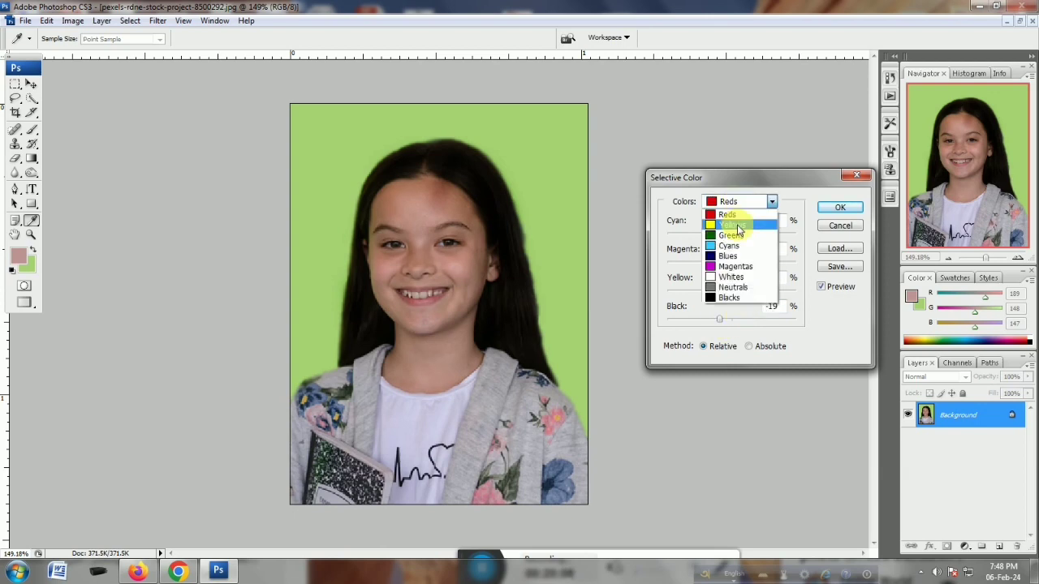
left_click(730, 220)
left_click(735, 203)
left_click(730, 224)
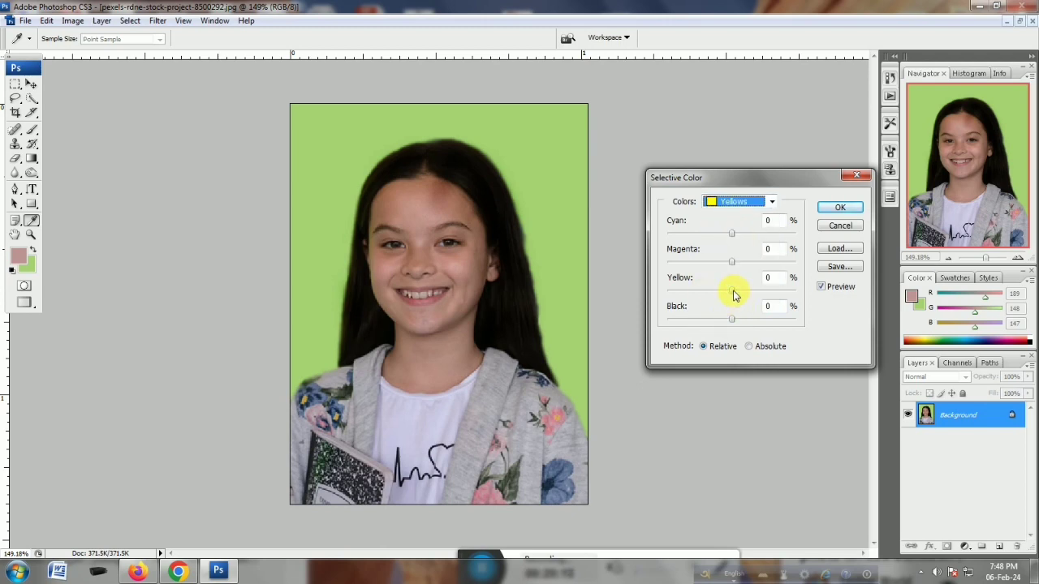
left_click_drag(733, 293, 673, 273)
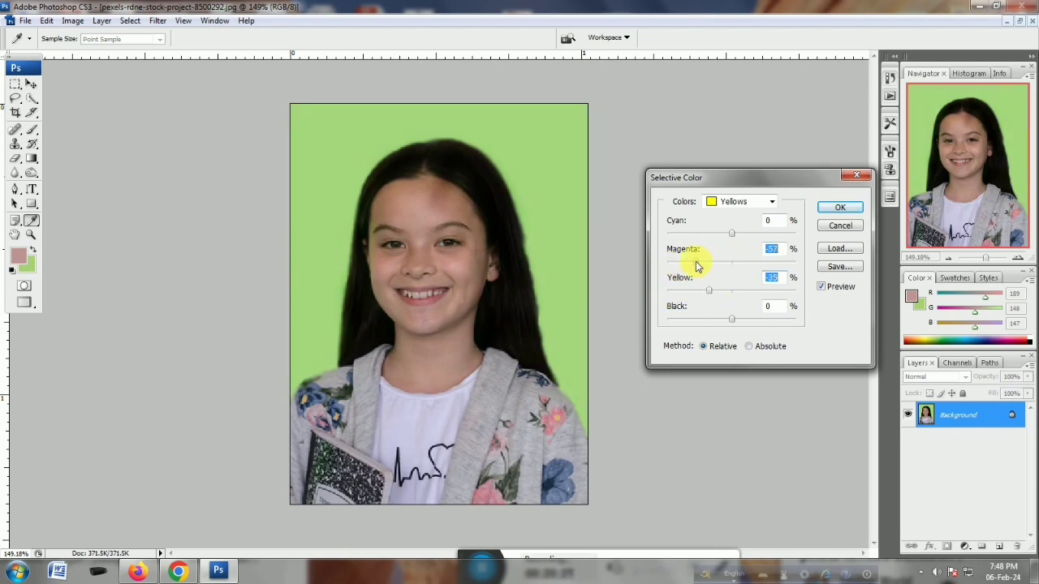
left_click(840, 207)
key("b")
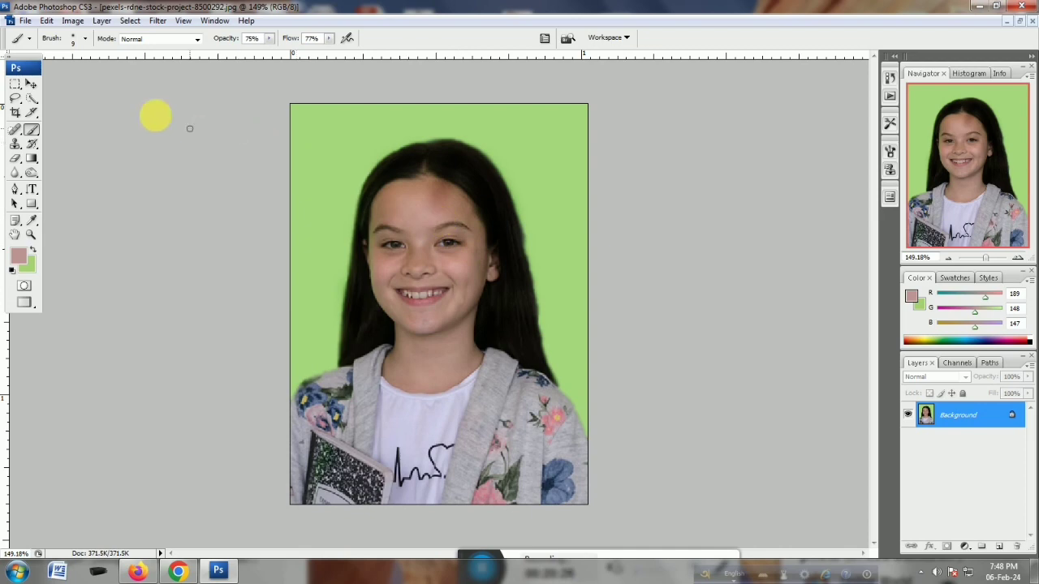
Apply a Brightness/Contrast adjustment to the photo with Brightness +23 and Contrast +12
left_click(73, 23)
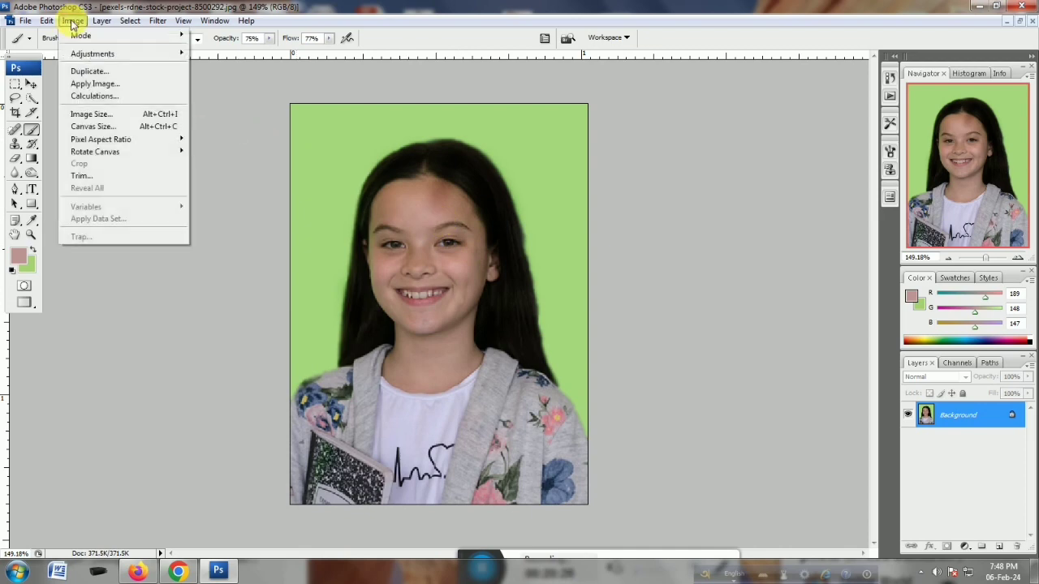
mouse_move(92, 52)
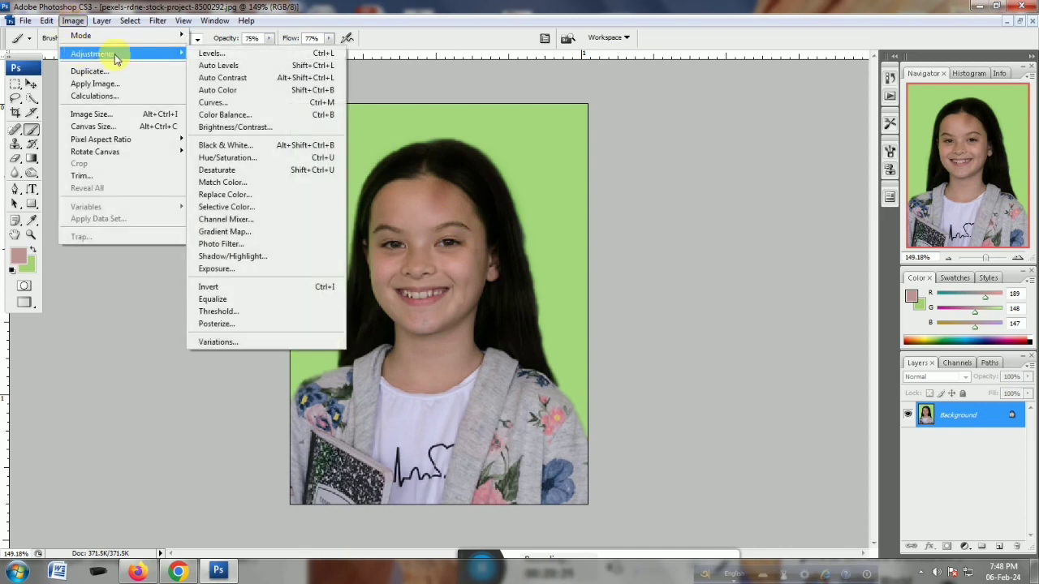
left_click(252, 128)
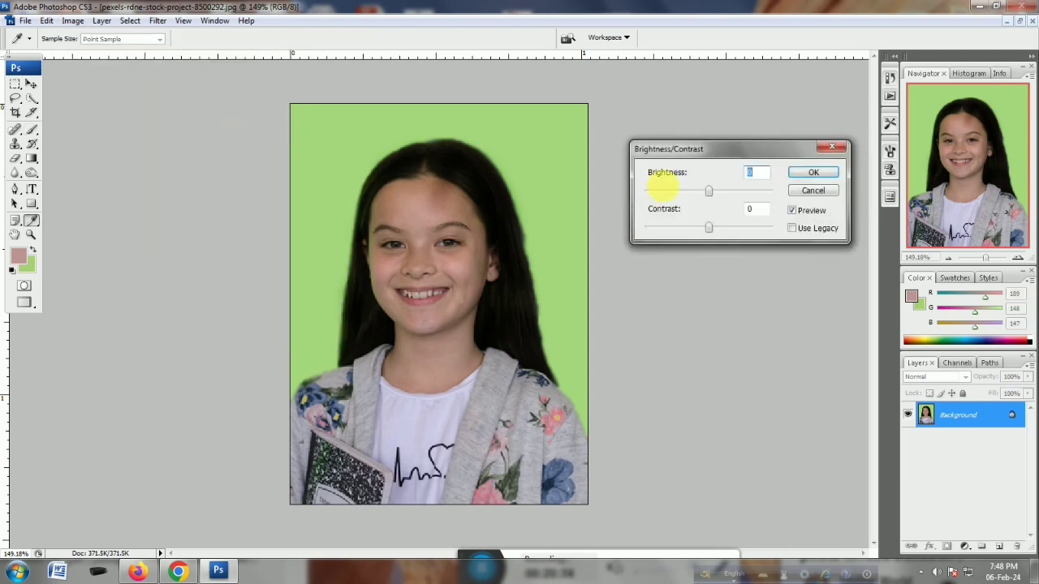
left_click_drag(690, 151, 696, 181)
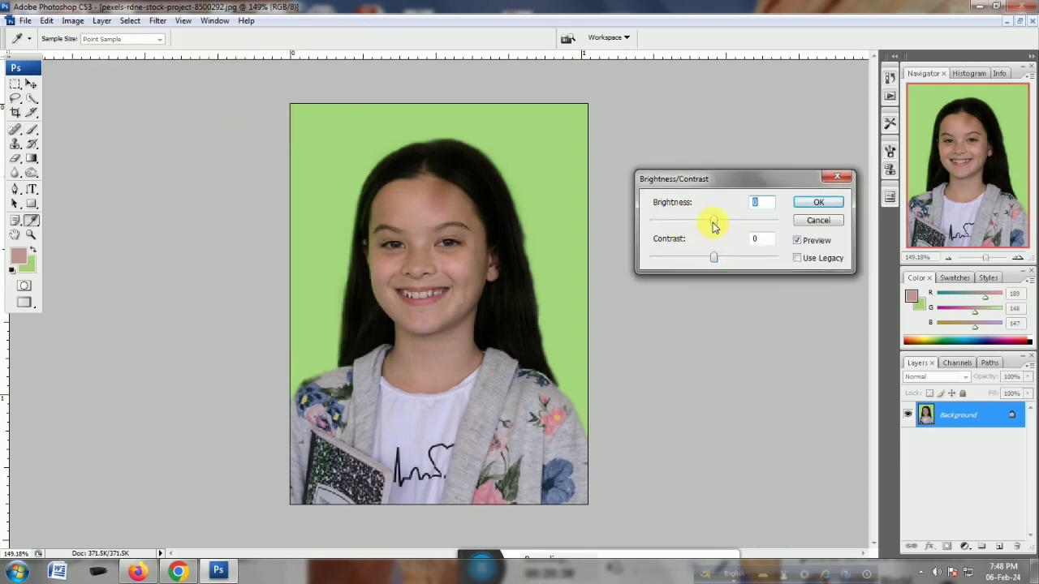
left_click_drag(720, 228, 721, 258)
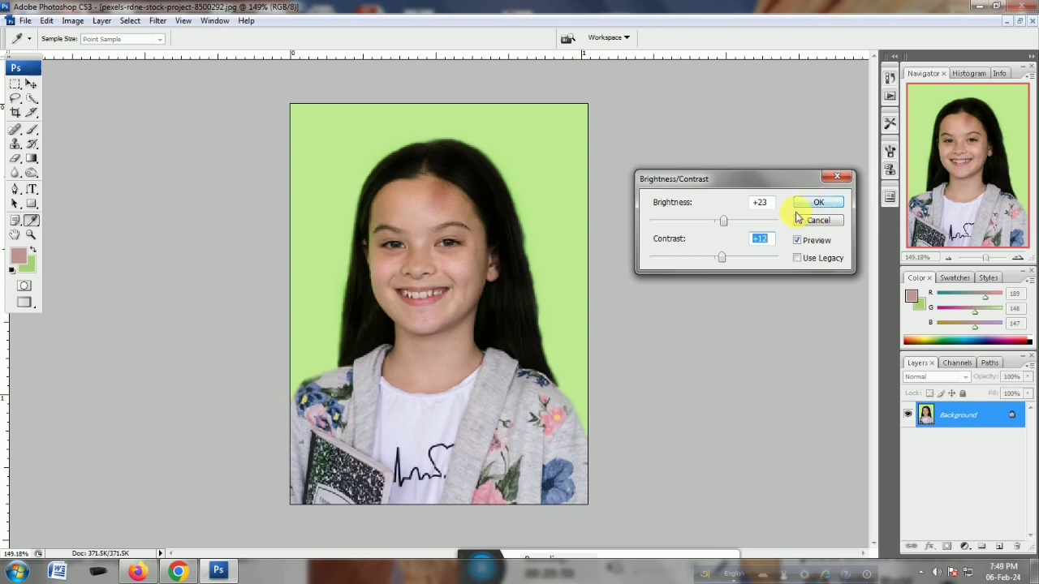
left_click(818, 203)
key("b")
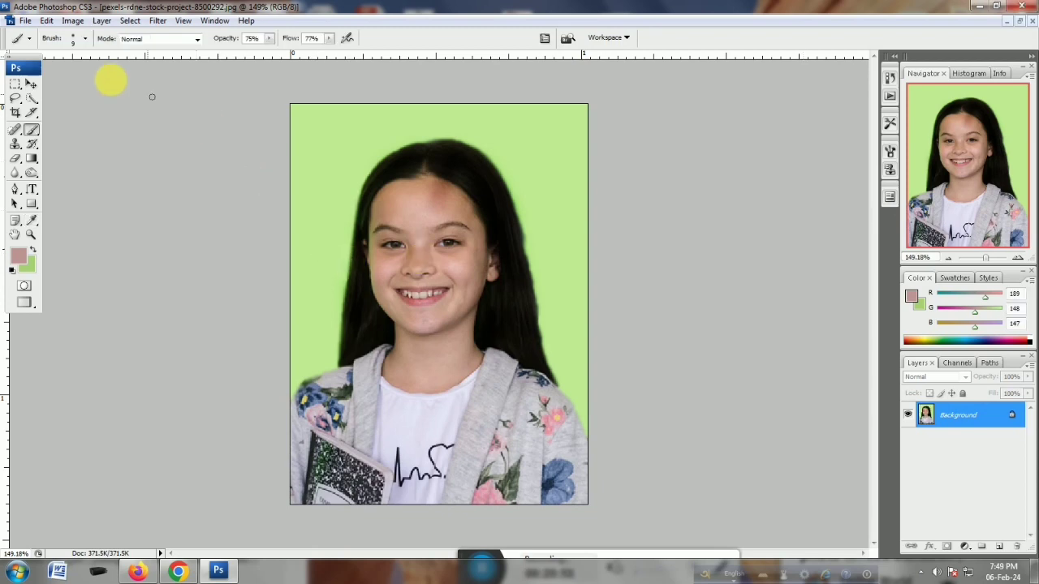
Try turning the photo black and white with Hue/Saturation at Saturation -100, and undo the adjustment
left_click(72, 20)
mouse_move(102, 53)
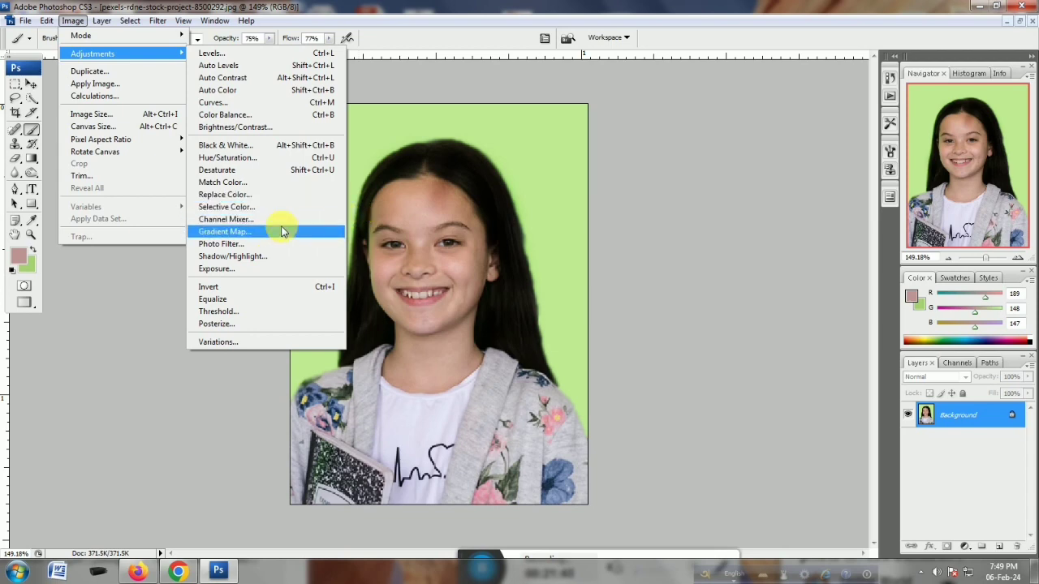
left_click(241, 158)
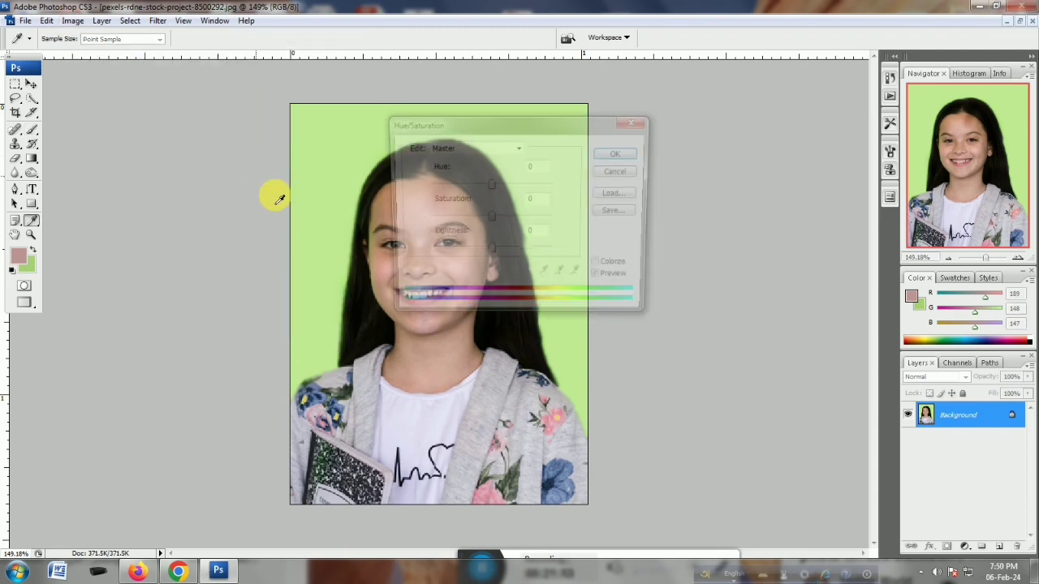
left_click_drag(501, 133, 688, 148)
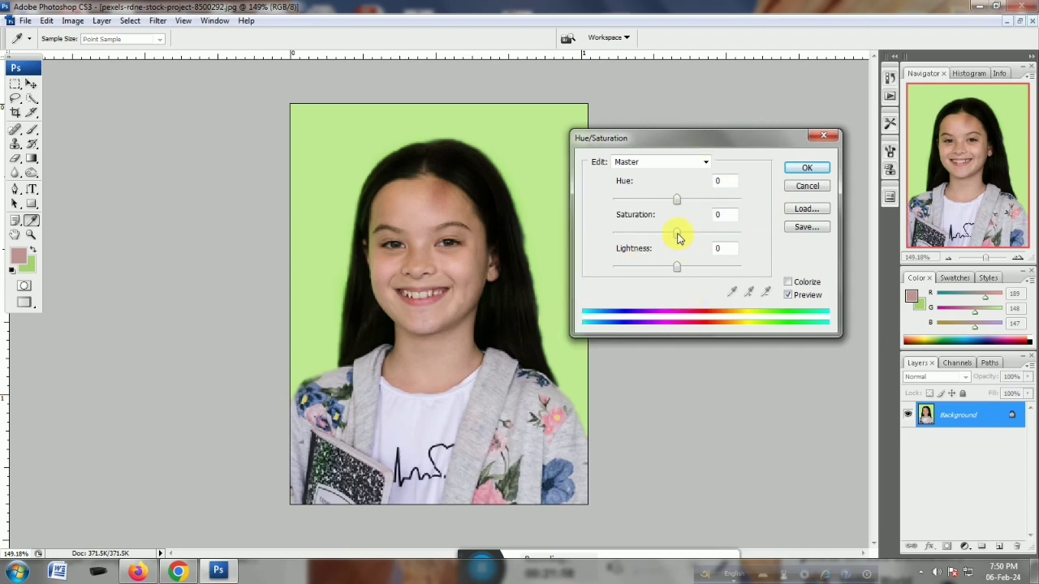
left_click_drag(678, 236, 612, 243)
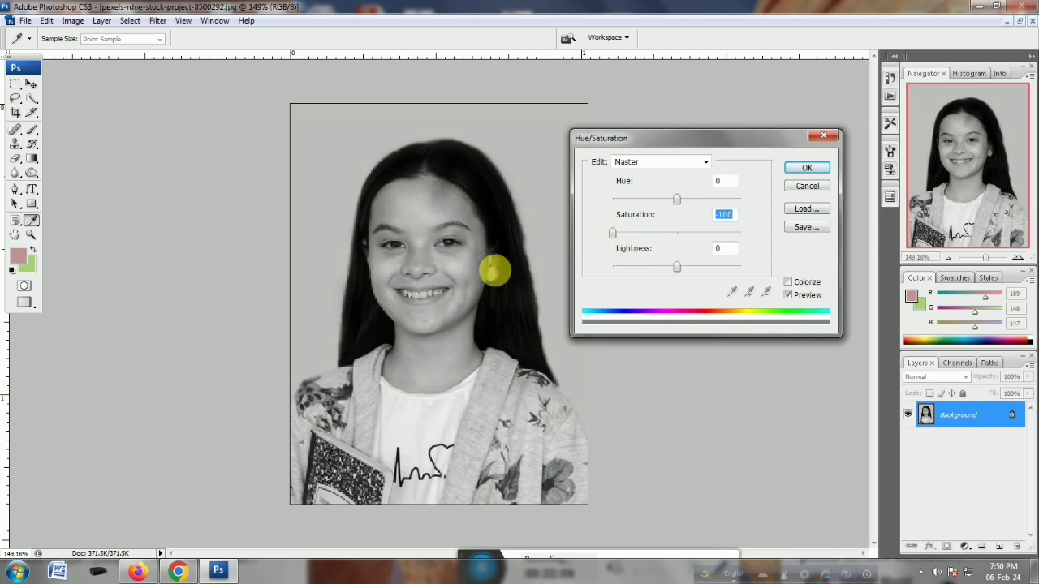
left_click(820, 169)
key("b")
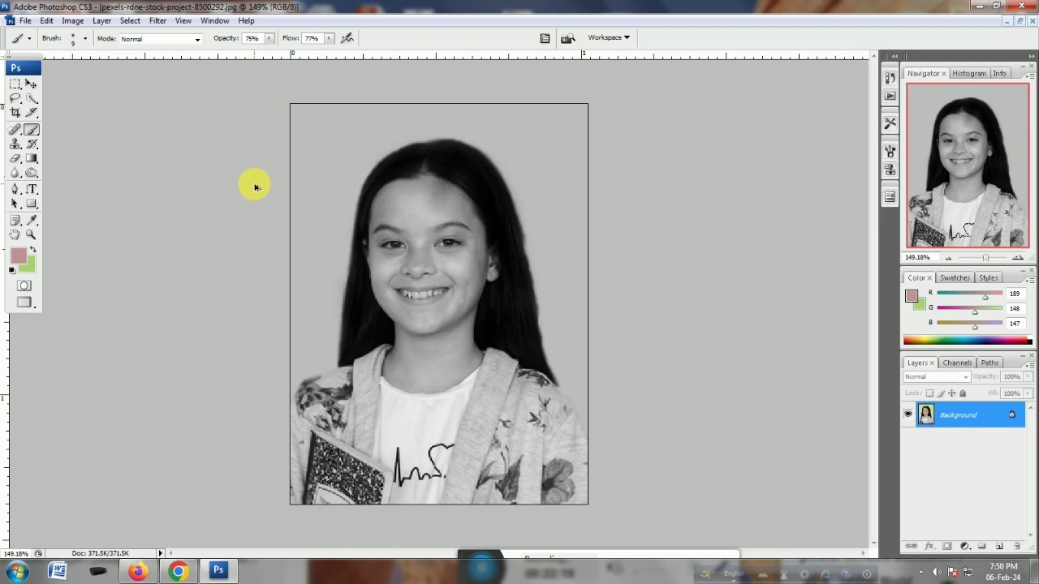
key("ctrl+z")
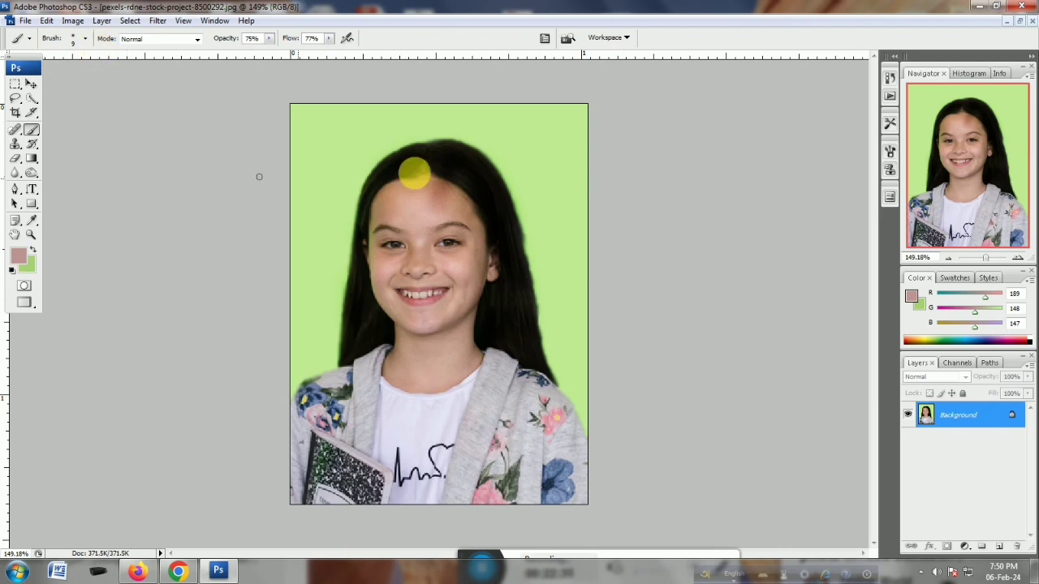
Create a new white 4 × 6 inch portrait photo document at 300 pixels/inch in RGB Color, and show it in a floating window
left_click(25, 21)
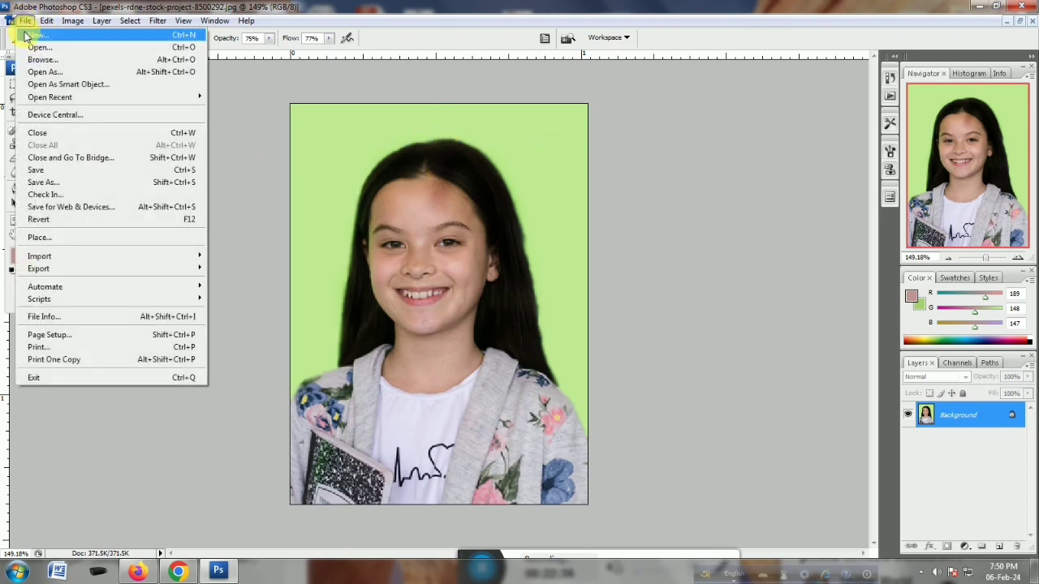
left_click(30, 35)
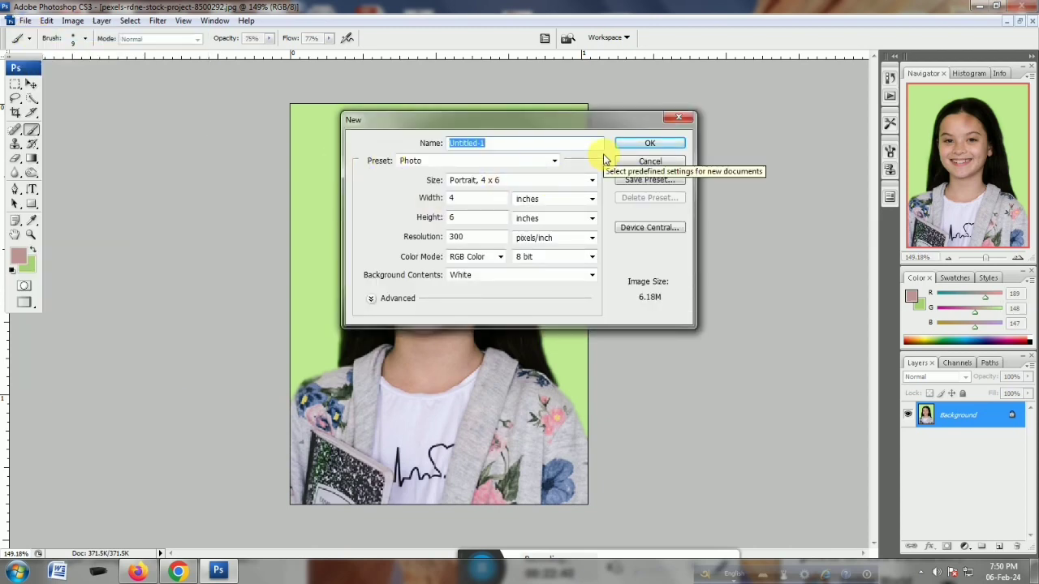
left_click(648, 144)
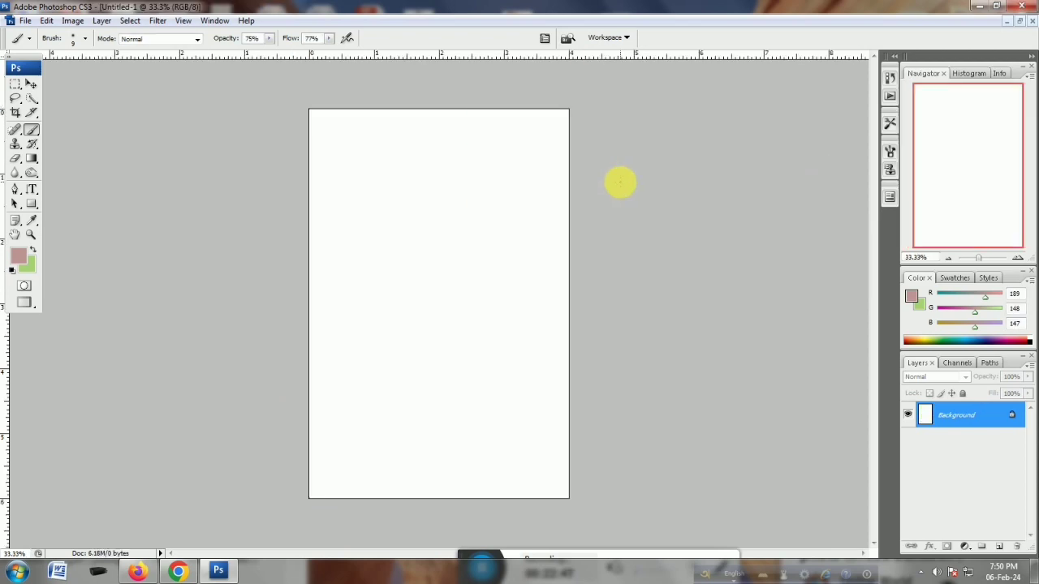
left_click(1019, 21)
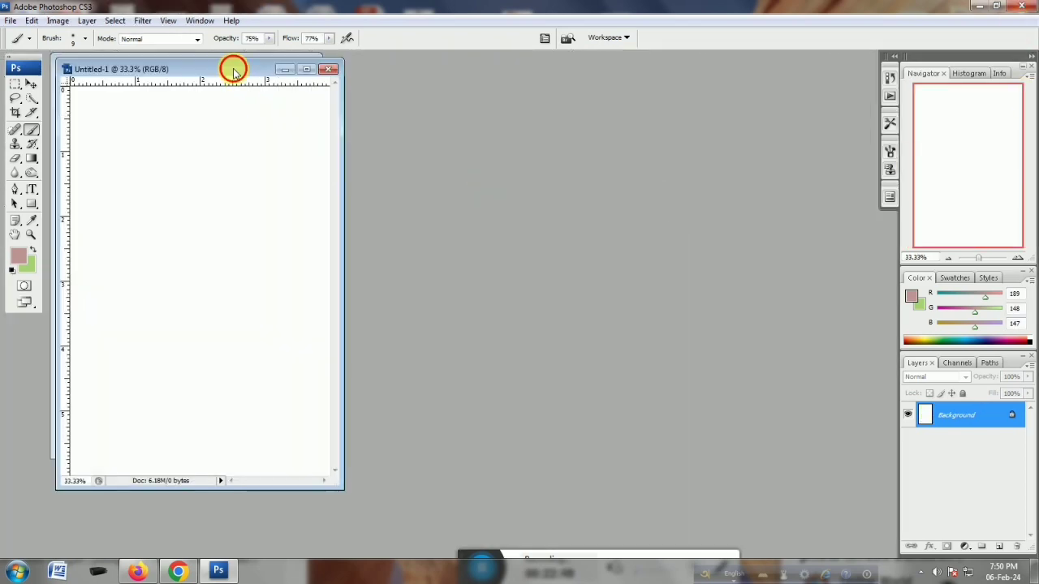
Copy the edited portrait onto the blank 4 × 6 inch sheet, and place it near the sheet's upper-left corner with the document maximized
left_click_drag(232, 65, 562, 100)
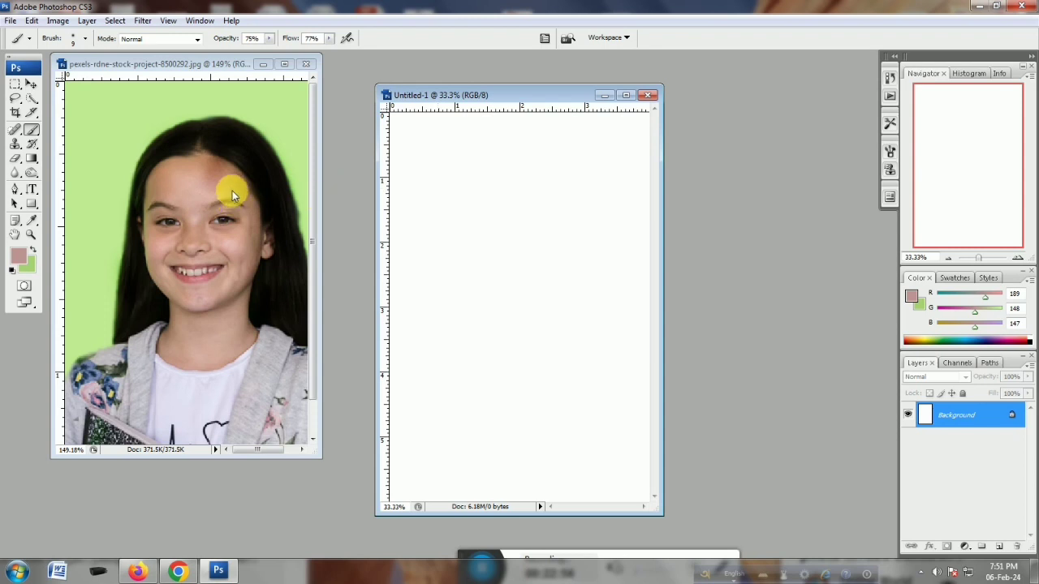
left_click(31, 85)
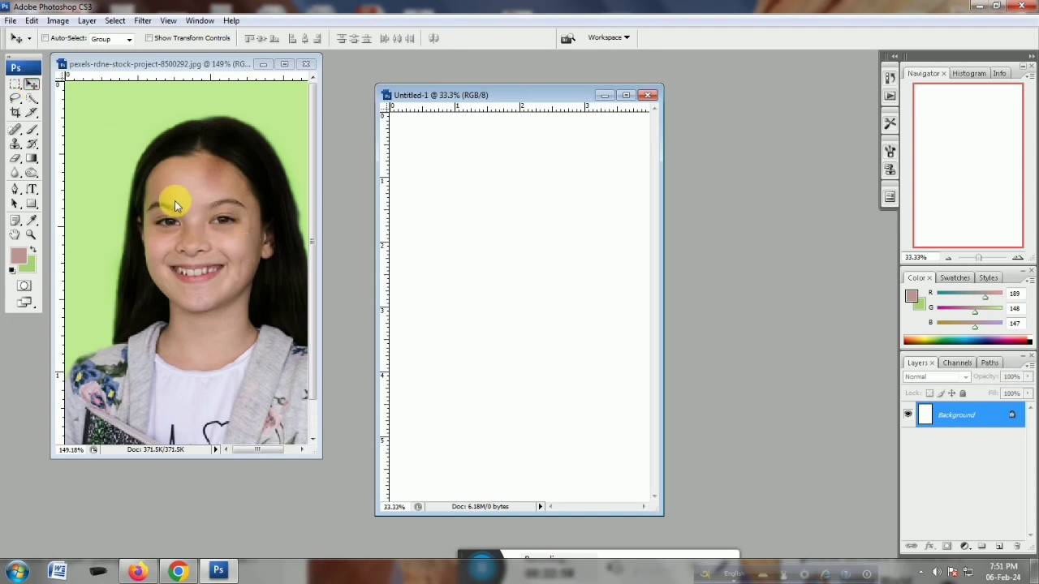
left_click_drag(173, 203, 475, 182)
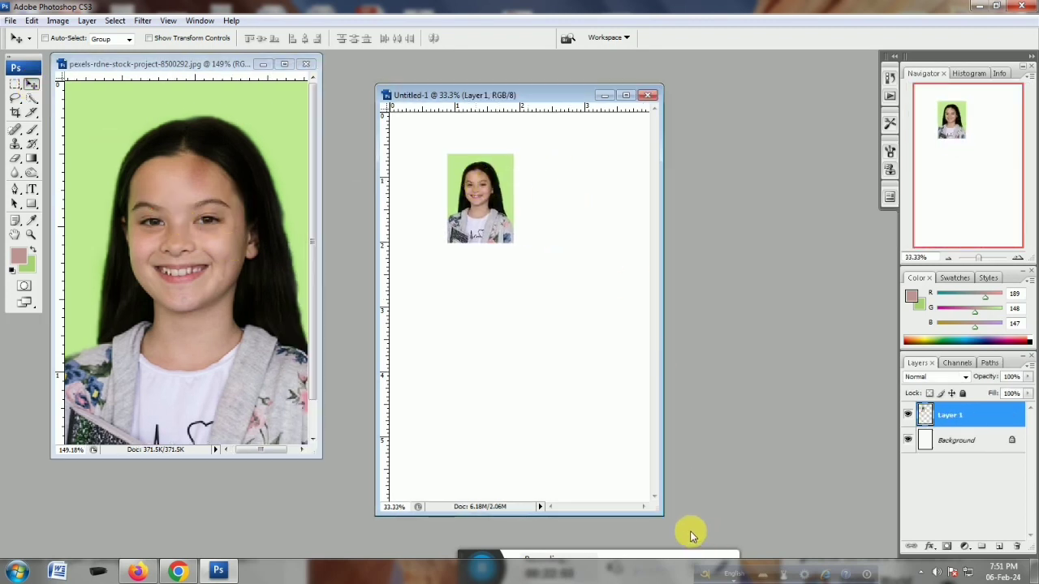
left_click_drag(664, 514, 772, 546)
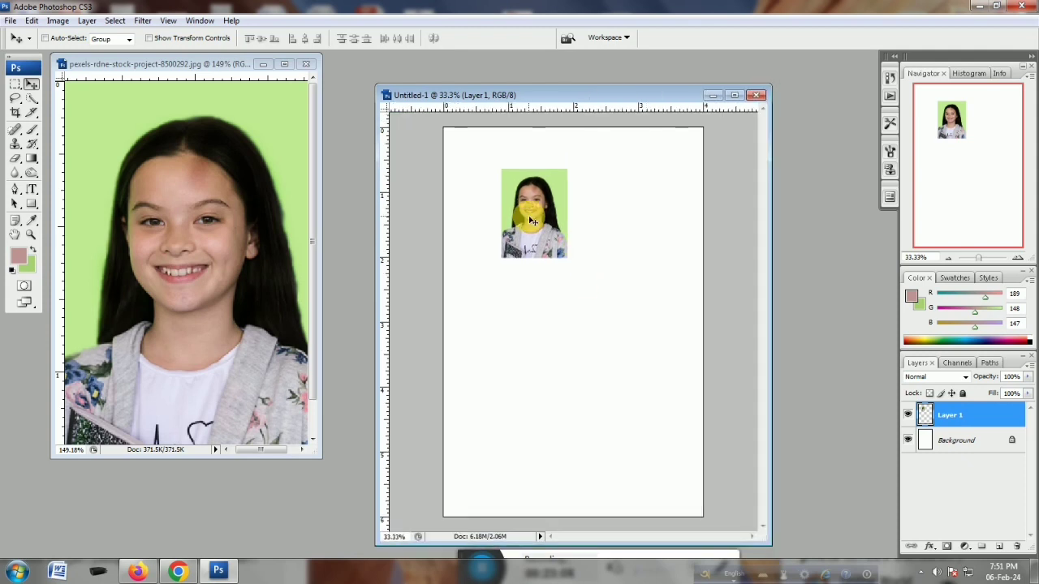
left_click_drag(533, 220, 506, 203)
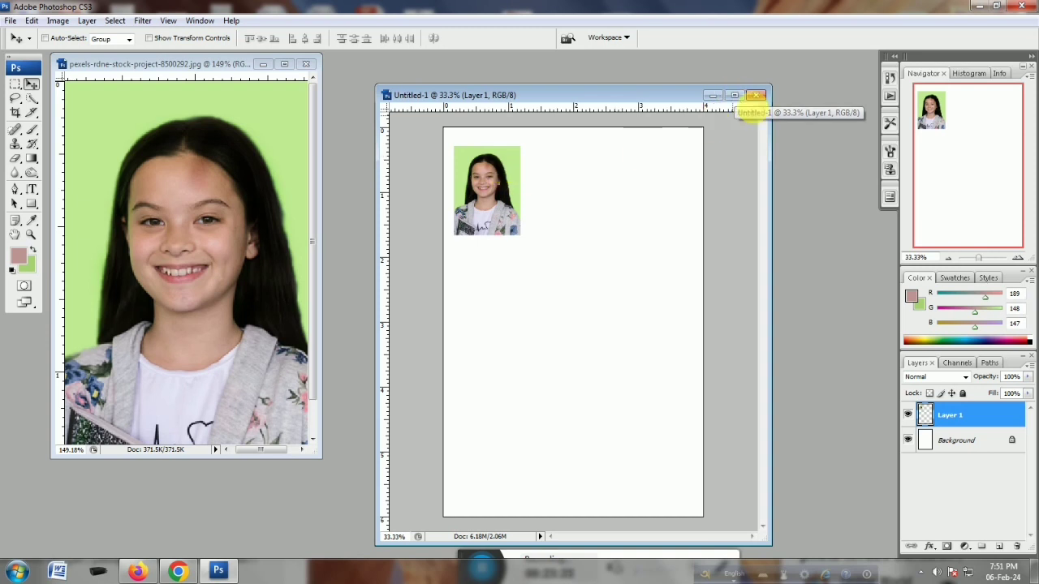
left_click(733, 96)
mouse_move(363, 177)
left_mouse_down()
mouse_move(408, 177)
mouse_move(360, 169)
mouse_move(380, 209)
mouse_move(373, 186)
left_mouse_up()
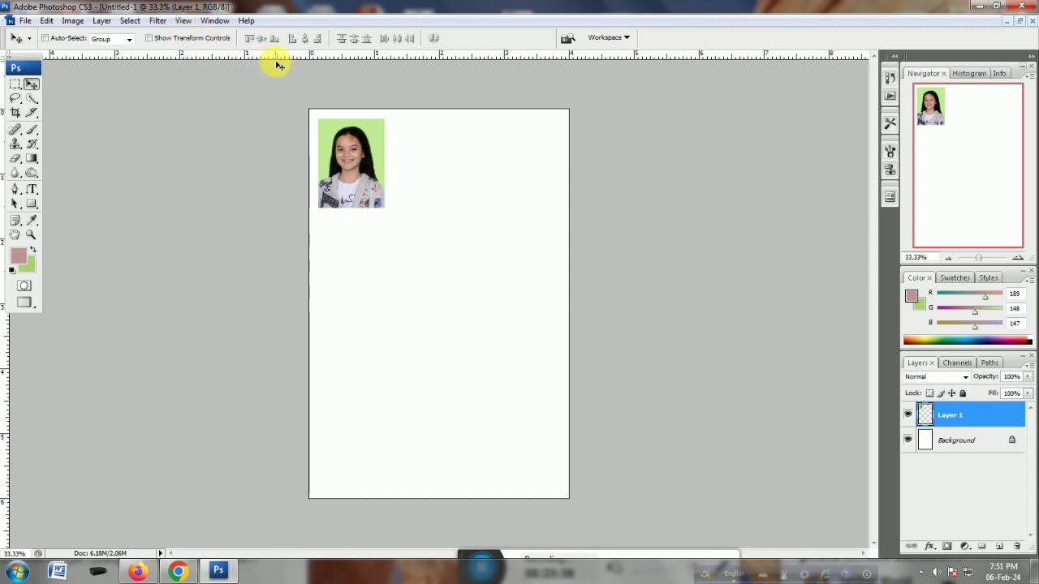
Add a horizontal guide along the photo's top edge, and turn the rulers off and back on
left_click_drag(379, 62, 351, 153)
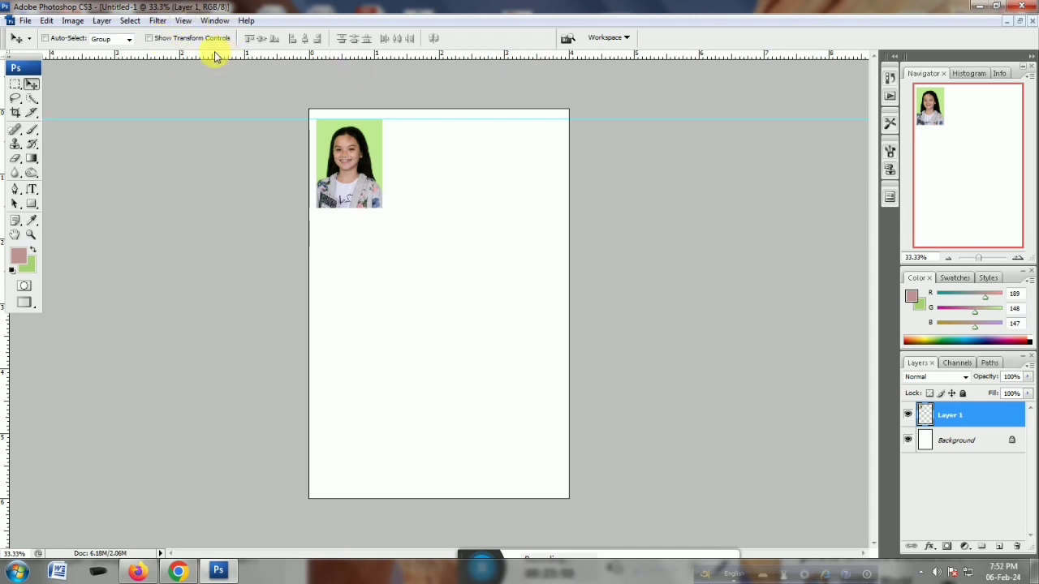
left_click(184, 21)
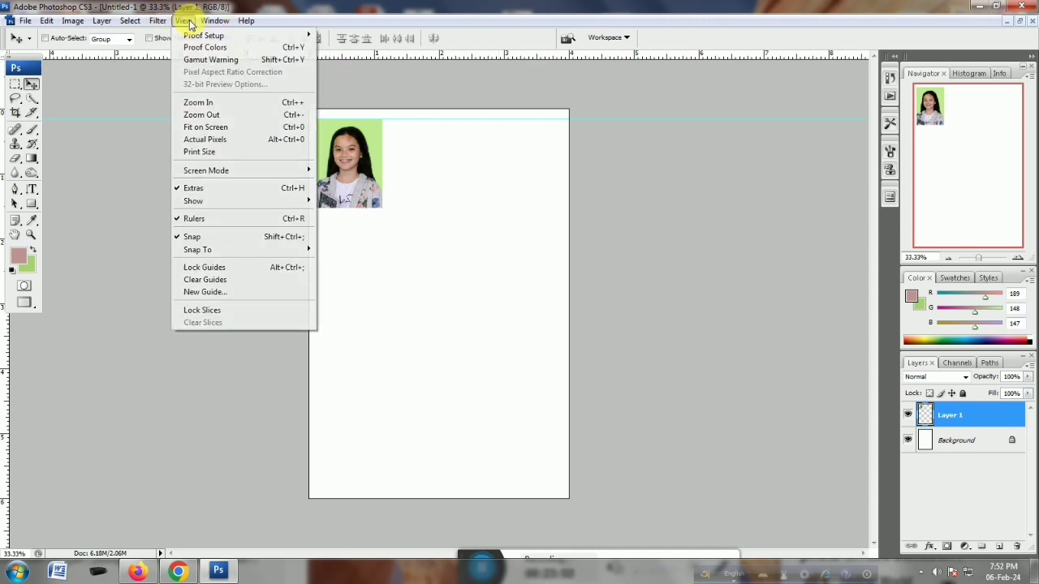
left_click(209, 221)
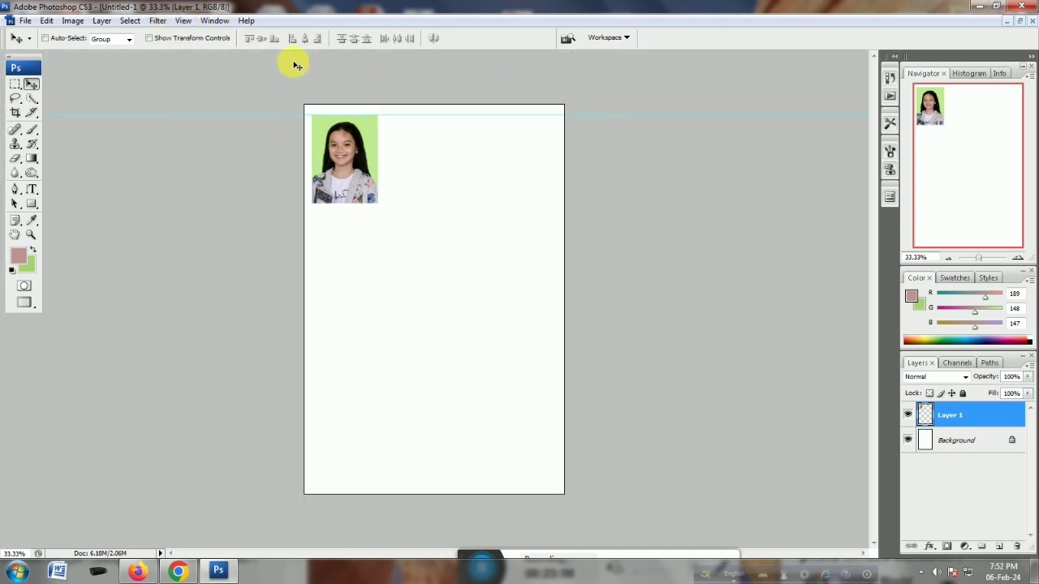
left_click(183, 21)
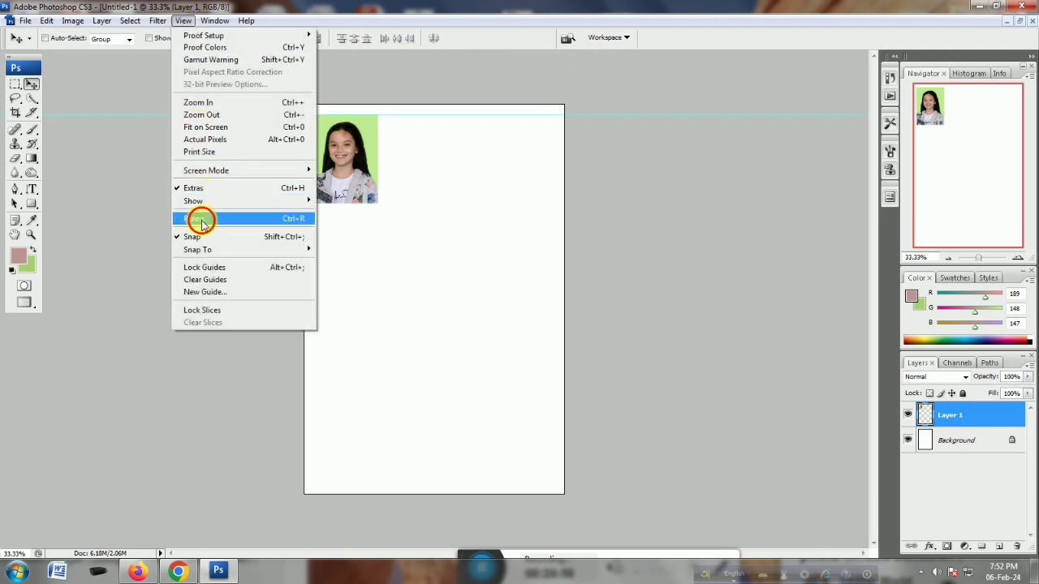
left_click(202, 221)
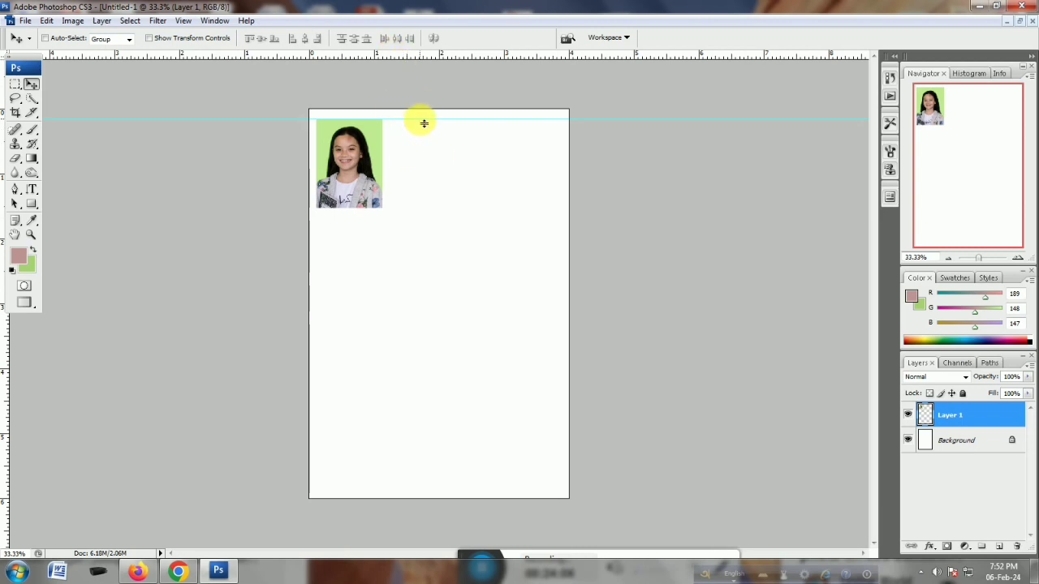
Shift the photo slightly to the right, and remove the horizontal guide from the sheet
left_click_drag(424, 123, 378, 121)
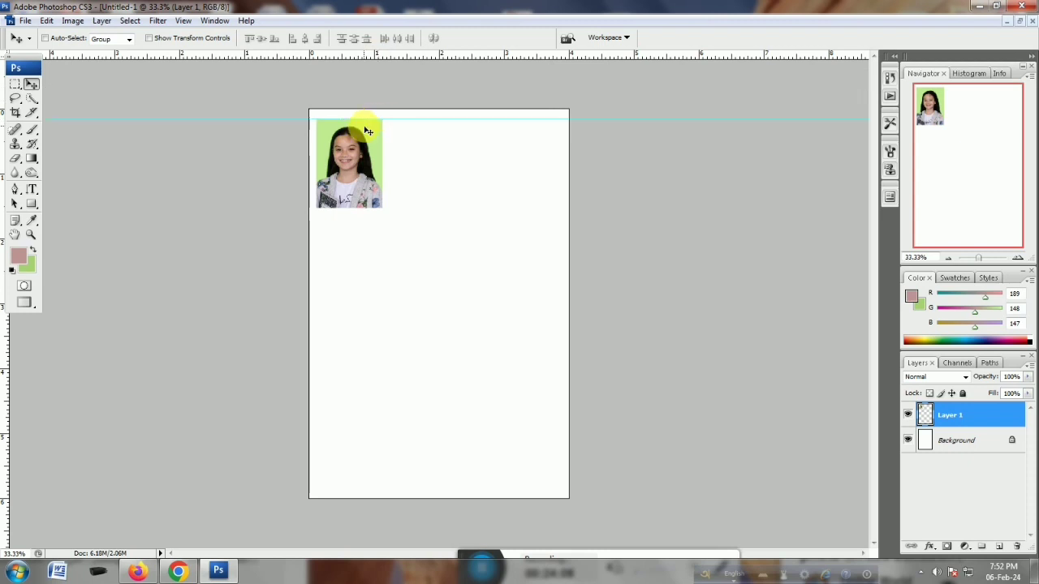
mouse_move(345, 151)
left_mouse_down()
mouse_move(389, 151)
mouse_move(351, 151)
left_mouse_up()
left_click_drag(434, 122, 428, 53)
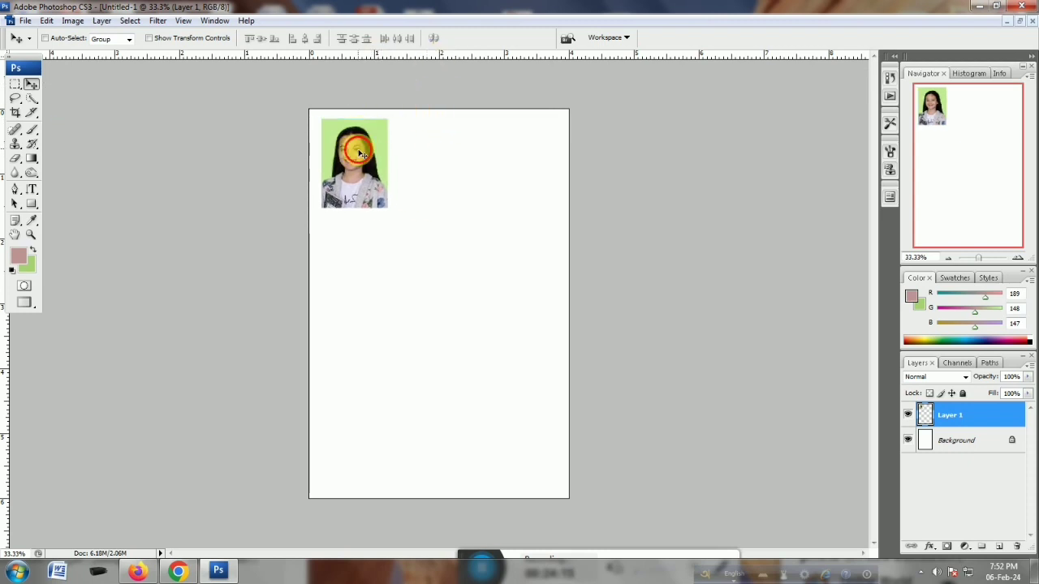
Move the photo toward the middle of the sheet, and outline it with a centered 3 px stroke in red e20d08
left_click_drag(365, 166, 446, 245)
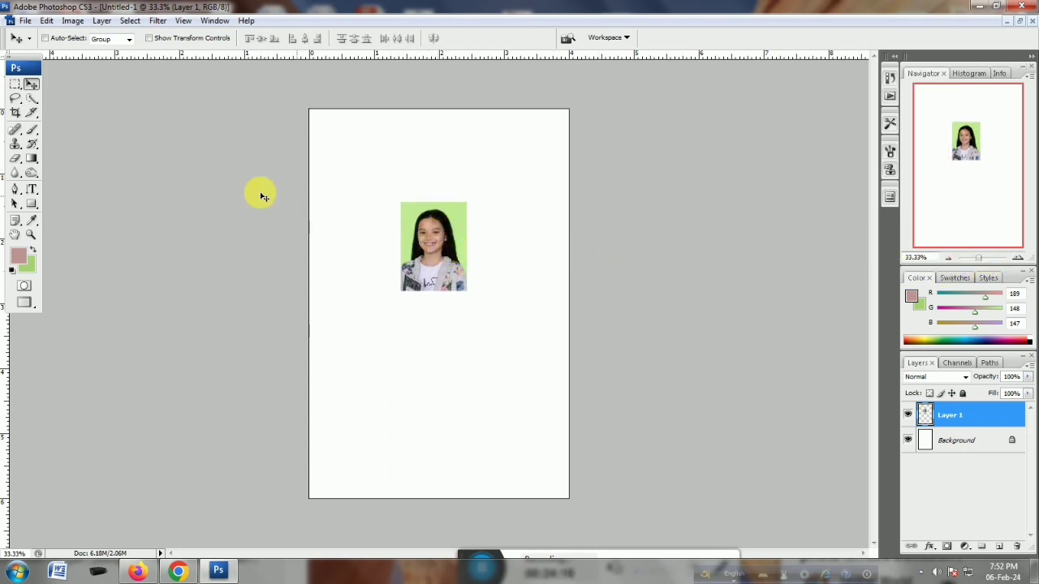
left_click(47, 22)
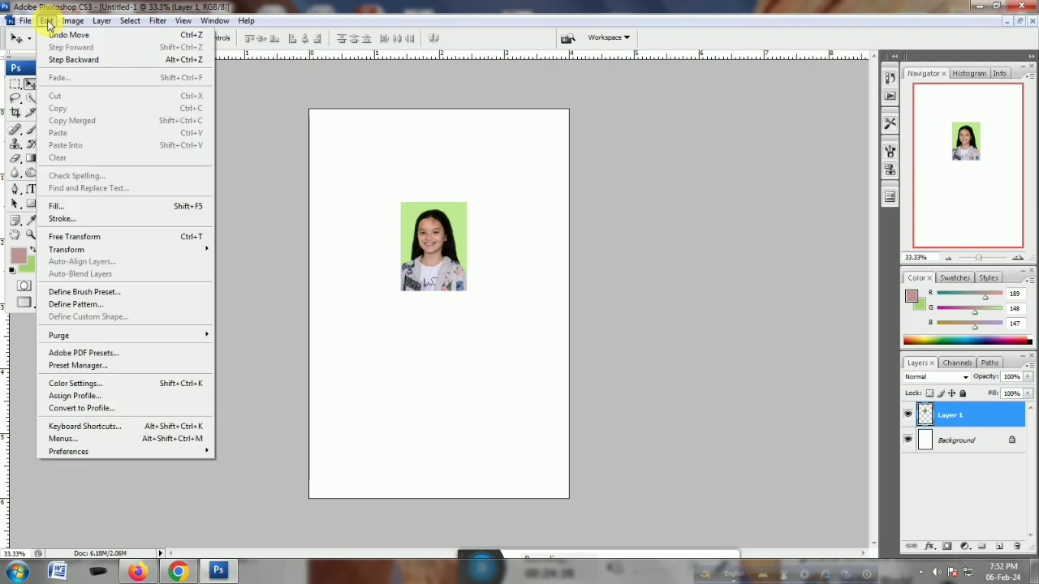
left_click(66, 221)
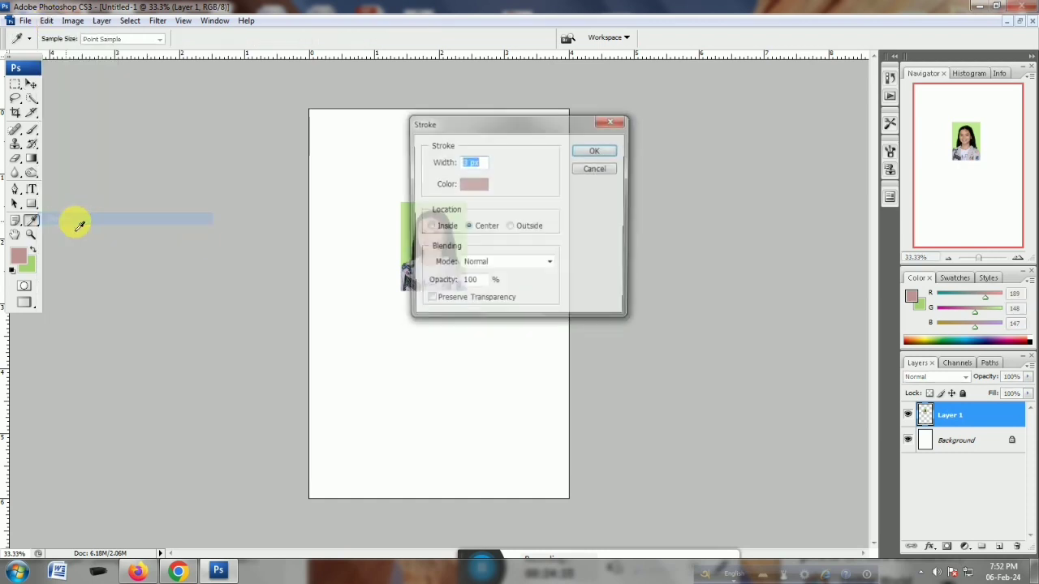
left_click_drag(527, 127, 730, 179)
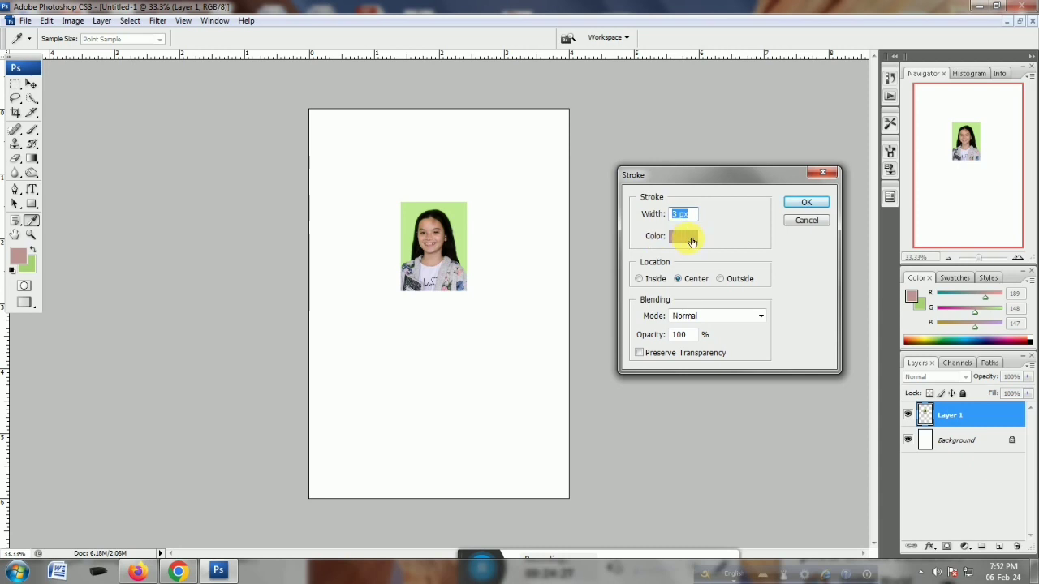
left_click(691, 242)
left_click_drag(747, 173, 781, 245)
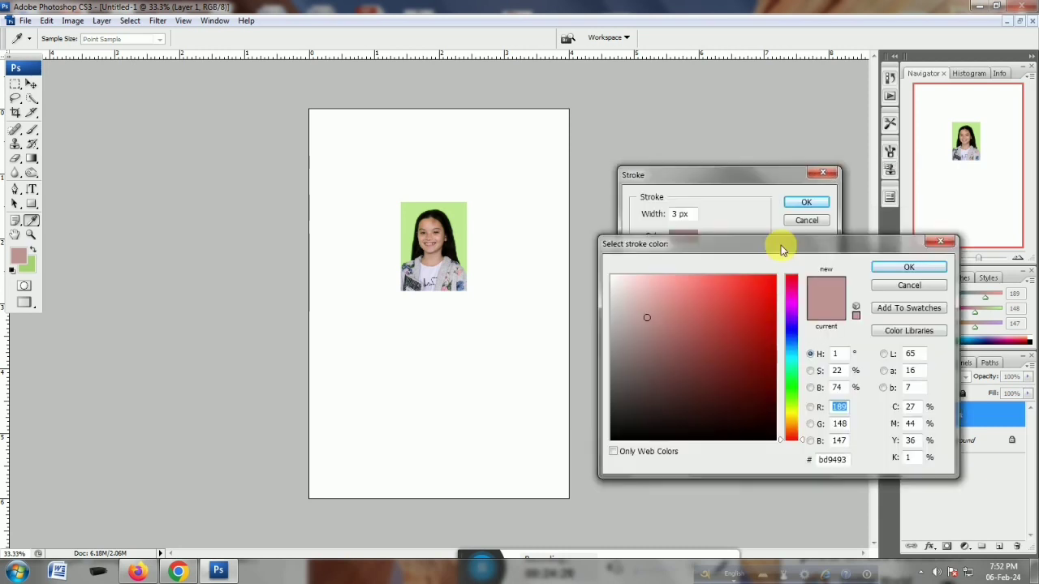
left_click(771, 294)
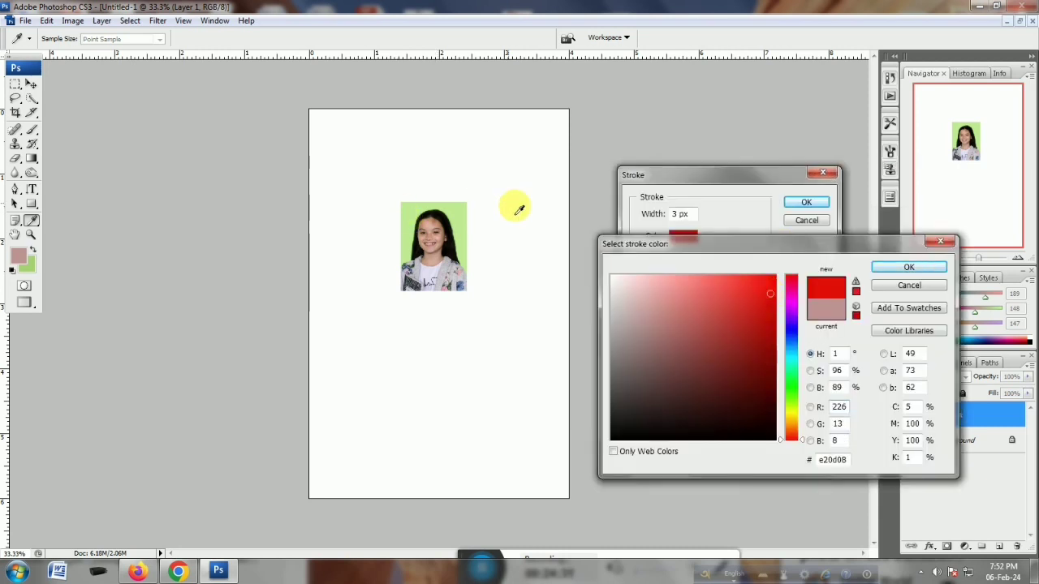
left_click(909, 268)
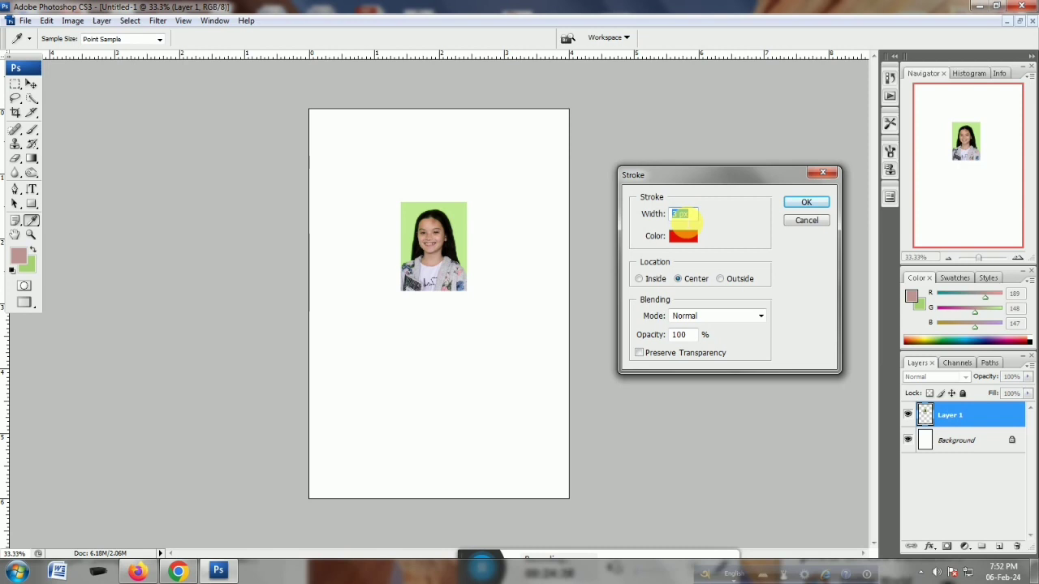
left_click(806, 203)
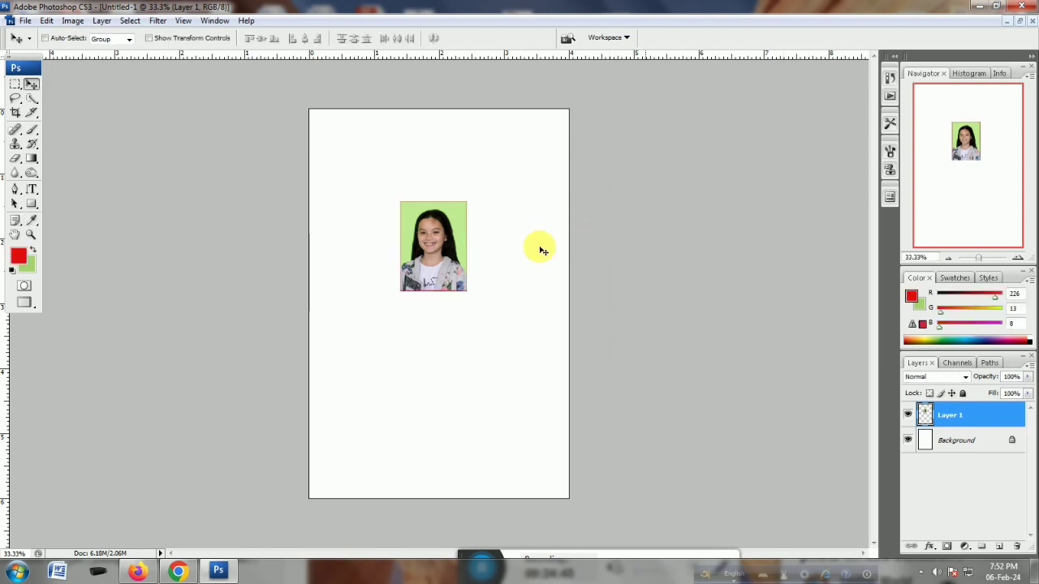
Add a horizontal guide near the sheet's top edge, and align the bordered photo to it in the upper-left corner
left_click(980, 260)
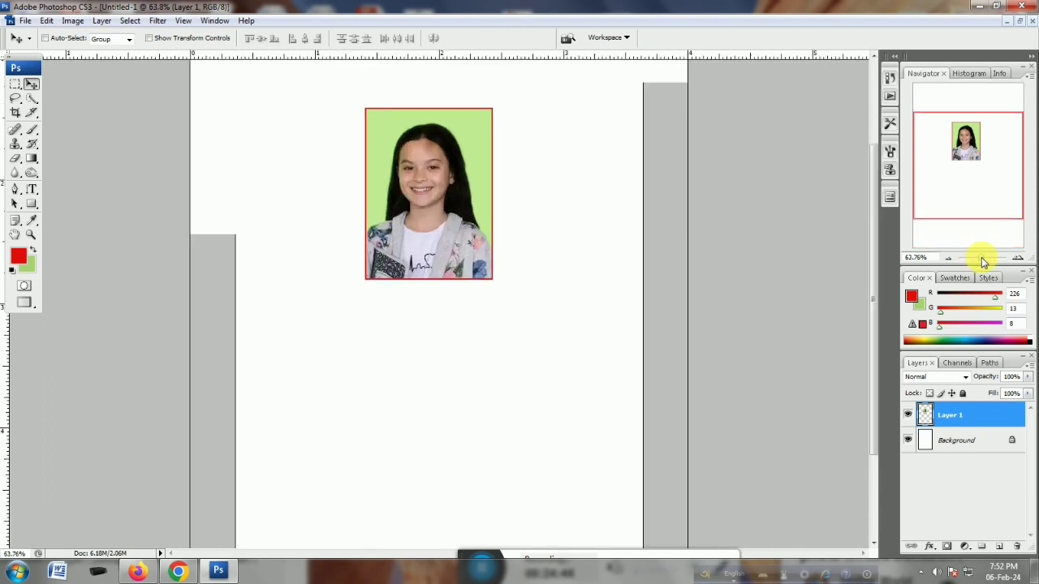
scroll(743, 286, "up", 3)
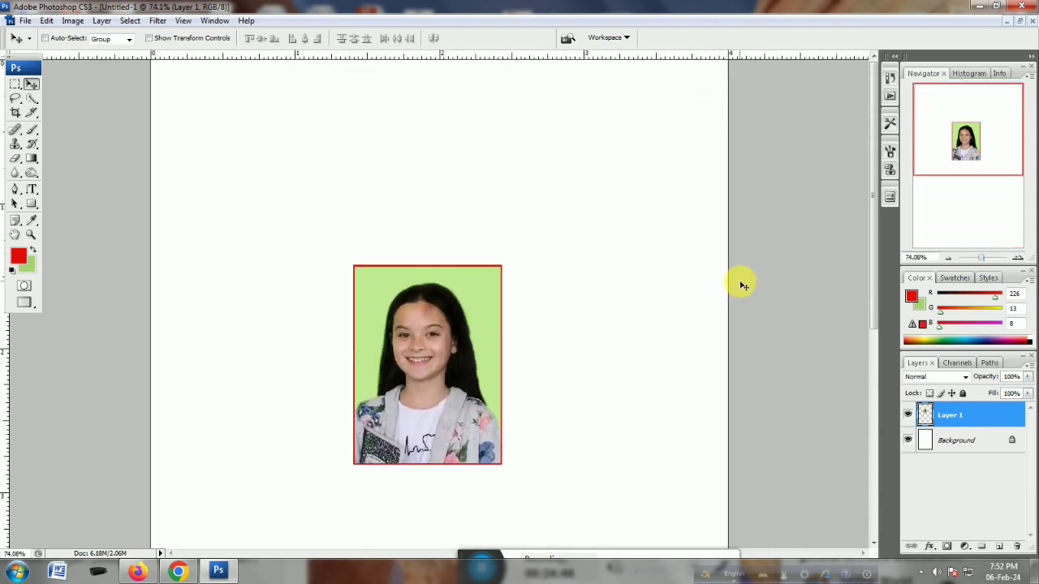
left_click_drag(440, 338, 390, 172)
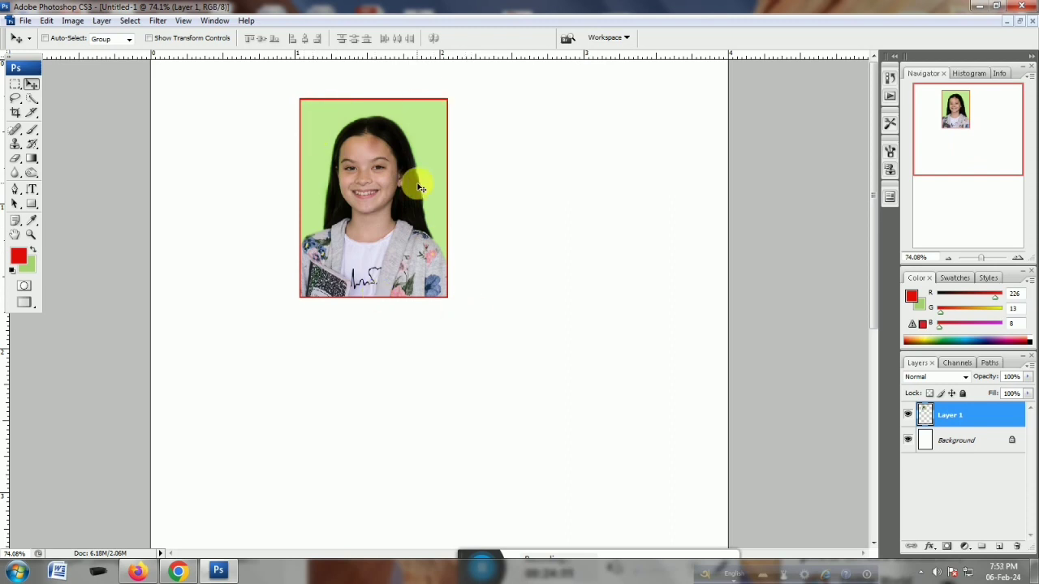
left_click_drag(983, 260, 981, 262)
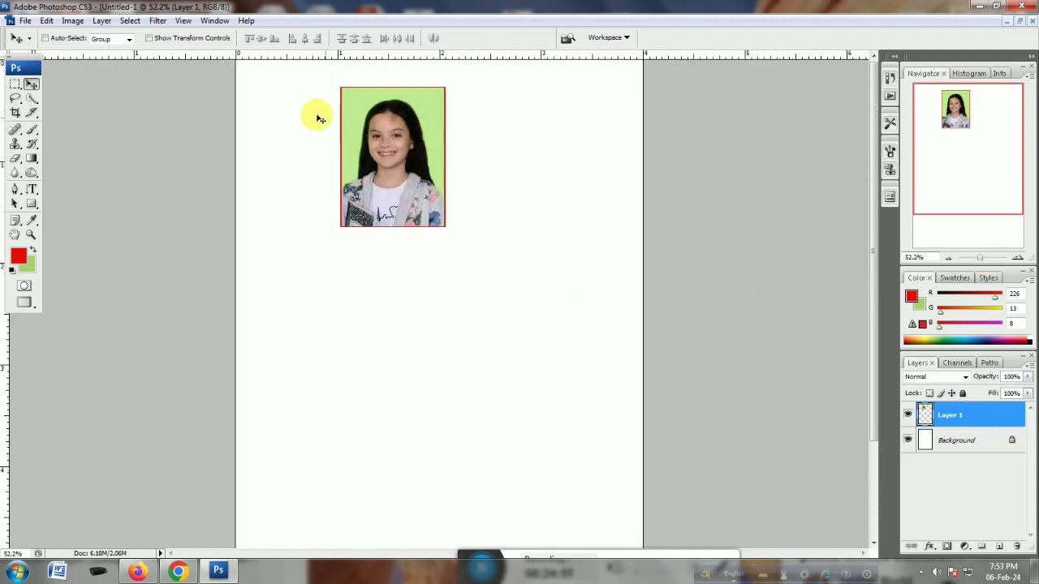
left_click_drag(296, 61, 301, 71)
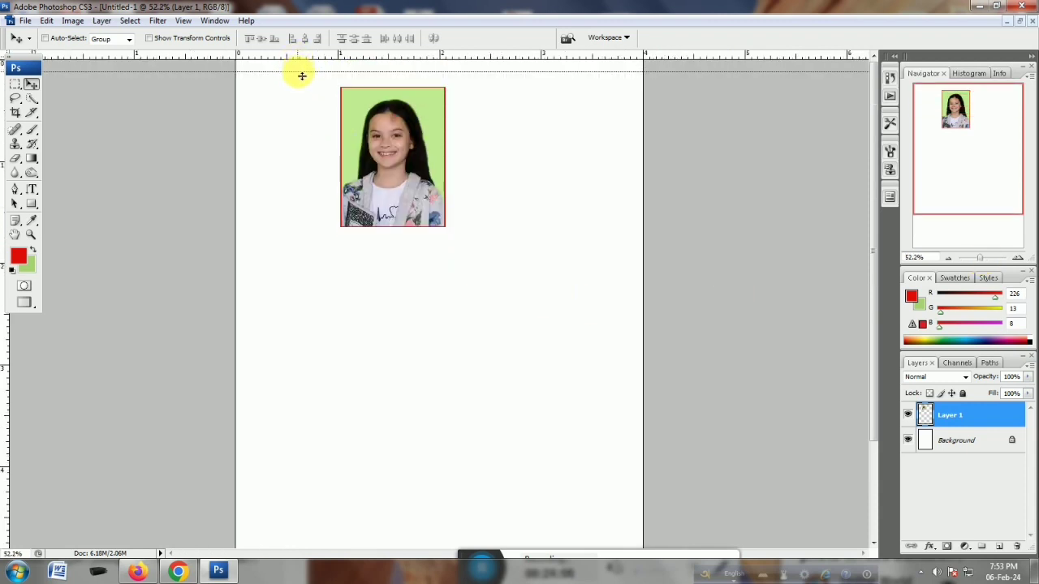
left_click_drag(392, 150, 297, 140)
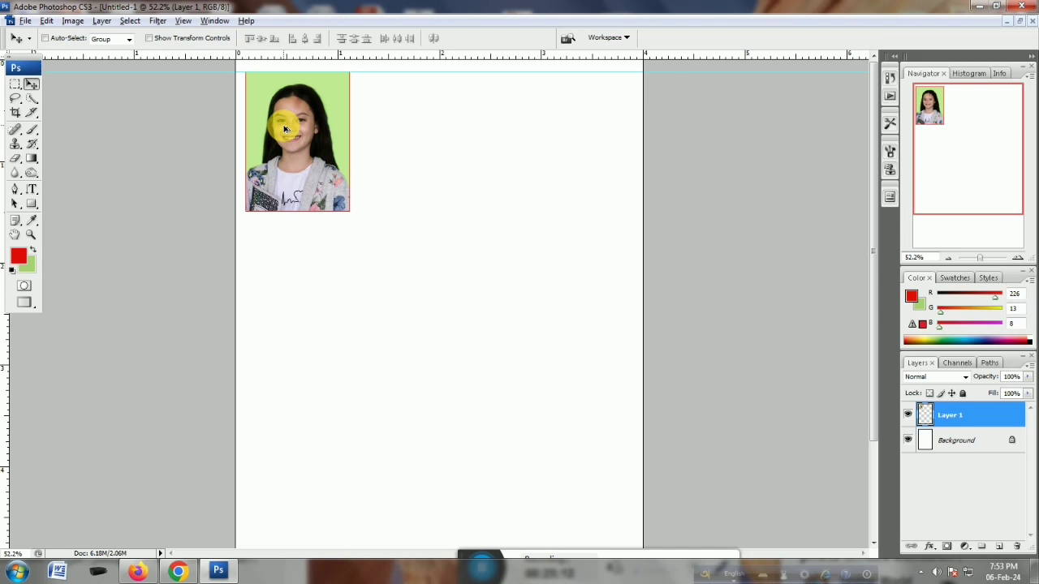
Duplicate the photo twice to form a top row of three merged into one layer, and center the row across the sheet
left_click_drag(285, 129, 421, 133)
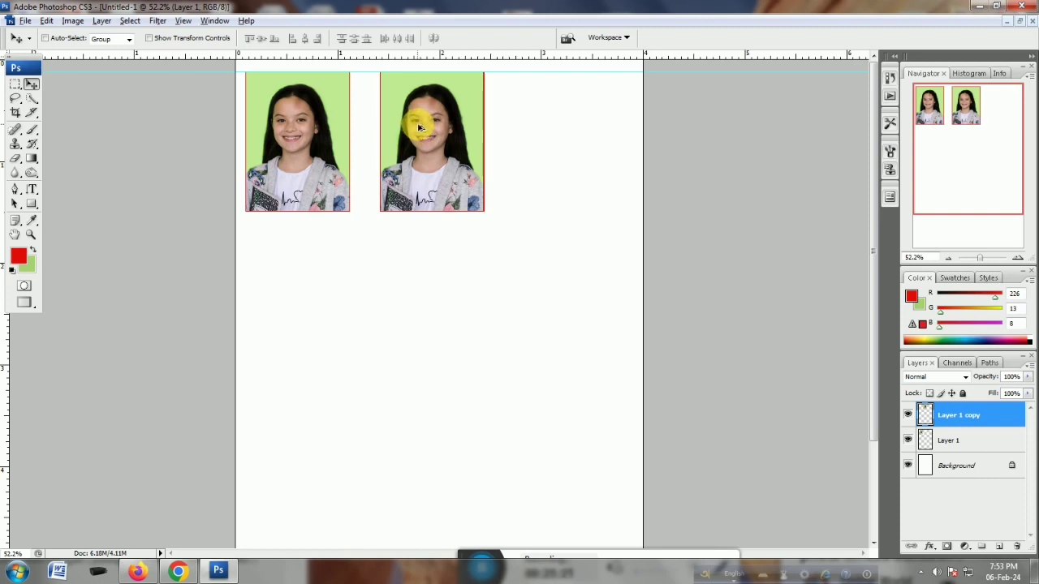
left_click_drag(419, 128, 551, 127)
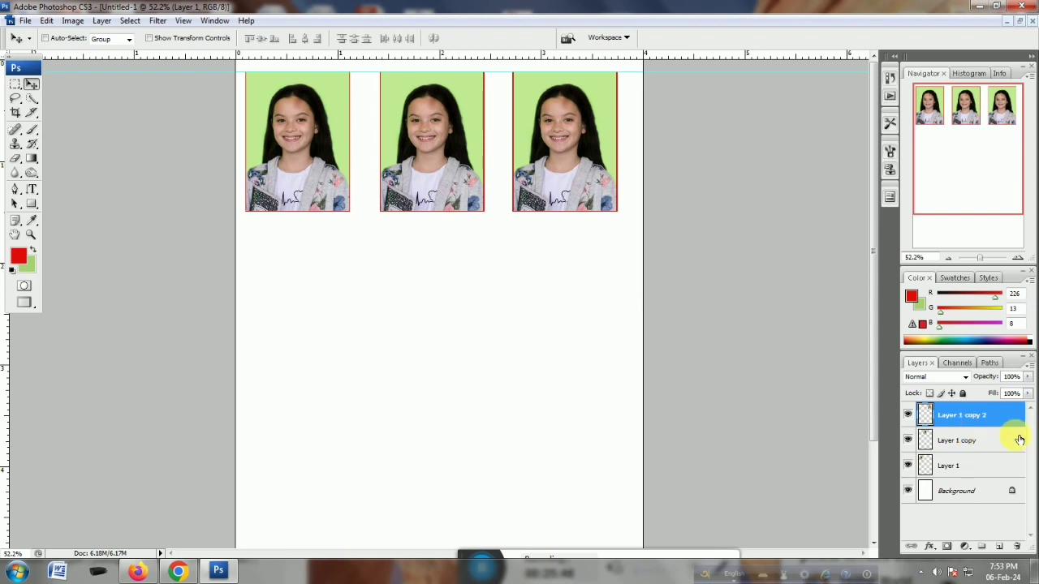
key("Delete")
key("Delete")
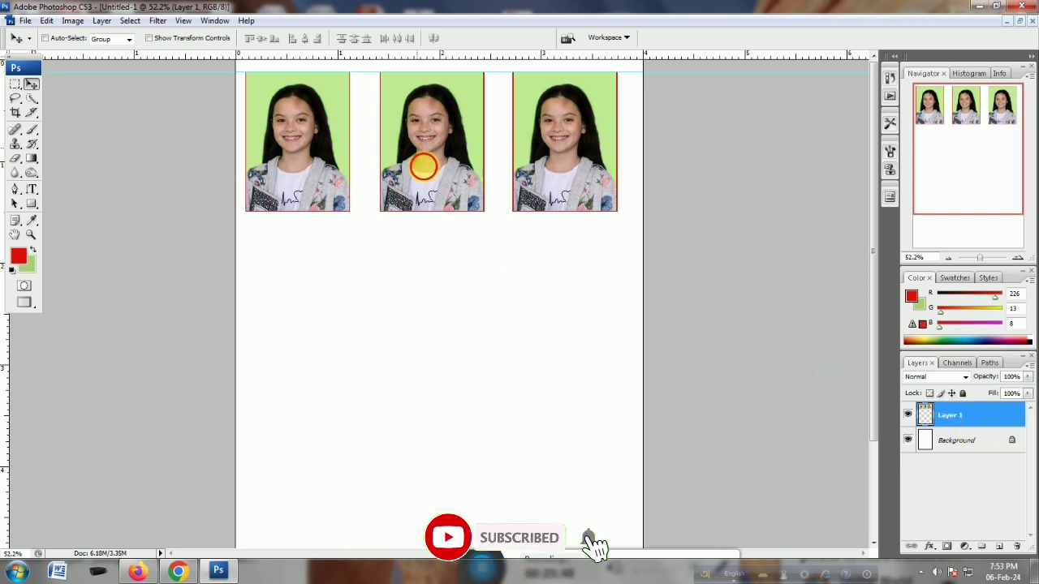
left_click_drag(424, 165, 448, 293)
left_click_drag(452, 201, 480, 156)
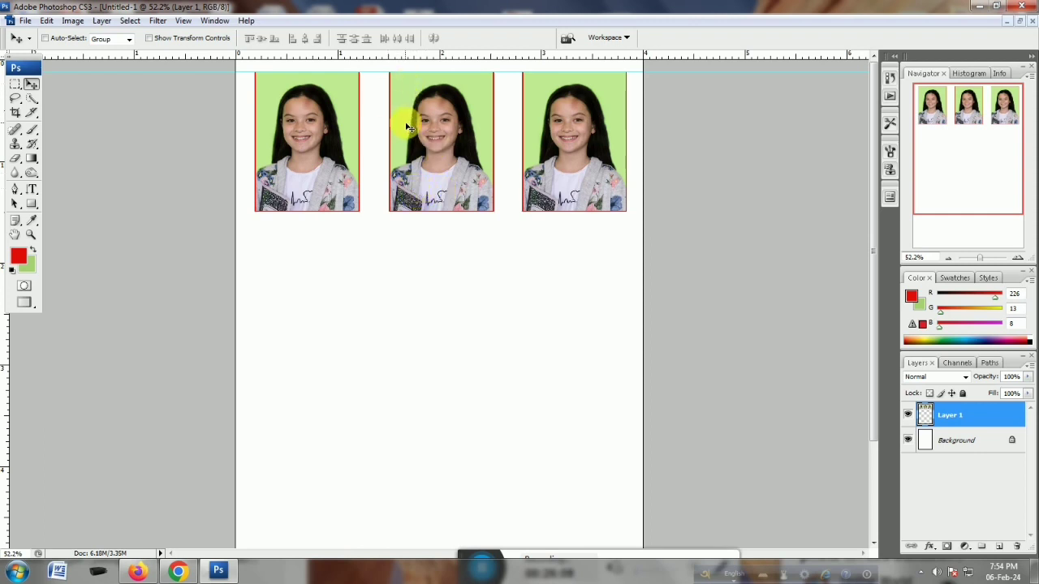
Duplicate the row of three photos directly below the first row, and merge both rows into one layer
left_click_drag(428, 123, 431, 282)
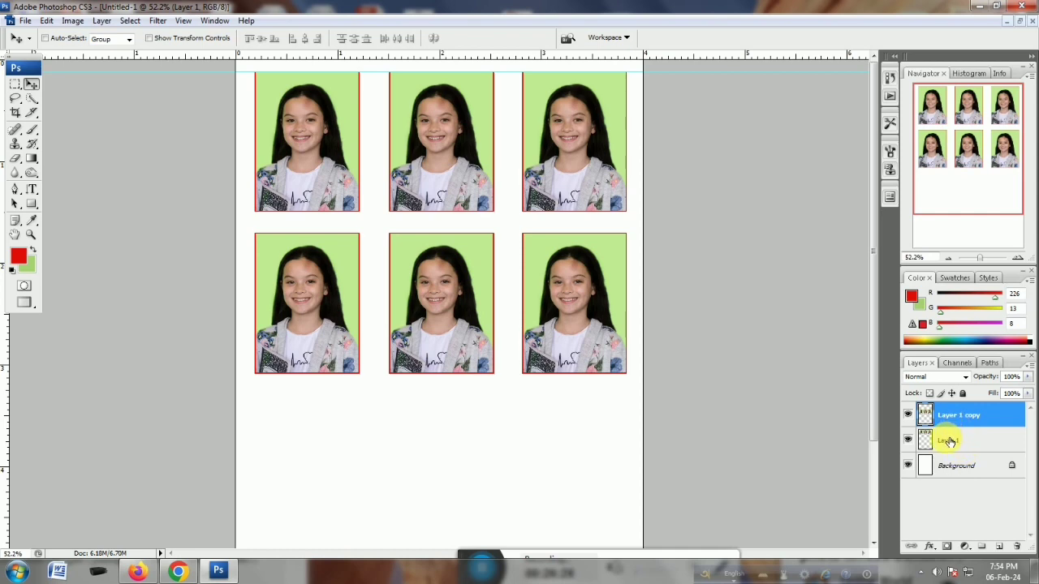
key("ctrl+e")
left_click_drag(511, 279, 511, 258)
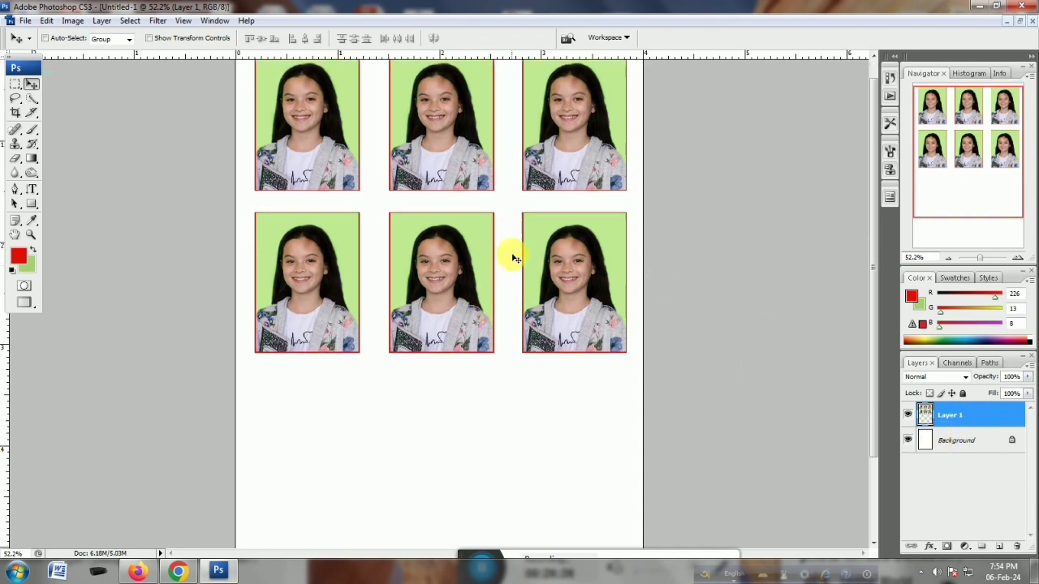
scroll(513, 258, "down", 3)
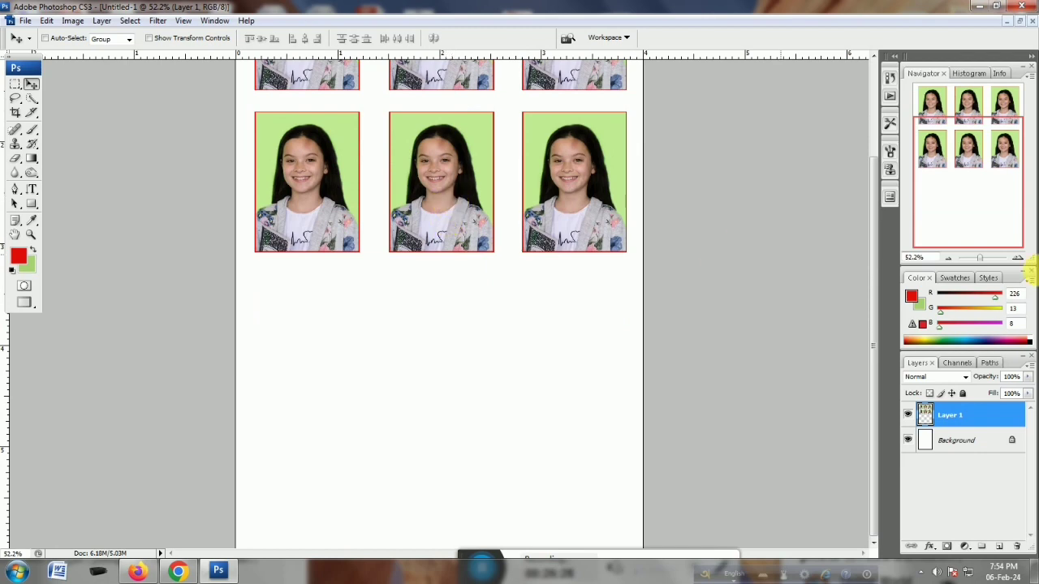
left_click_drag(981, 261, 977, 257)
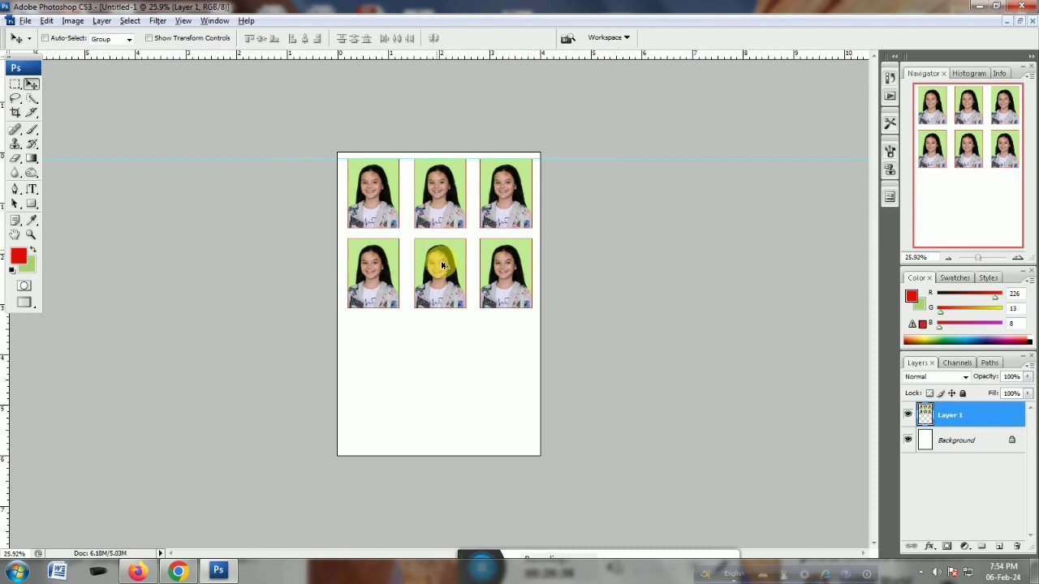
Add a third row of three photos directly below the second row, and merge all rows into one layer
left_click_drag(442, 261, 441, 419)
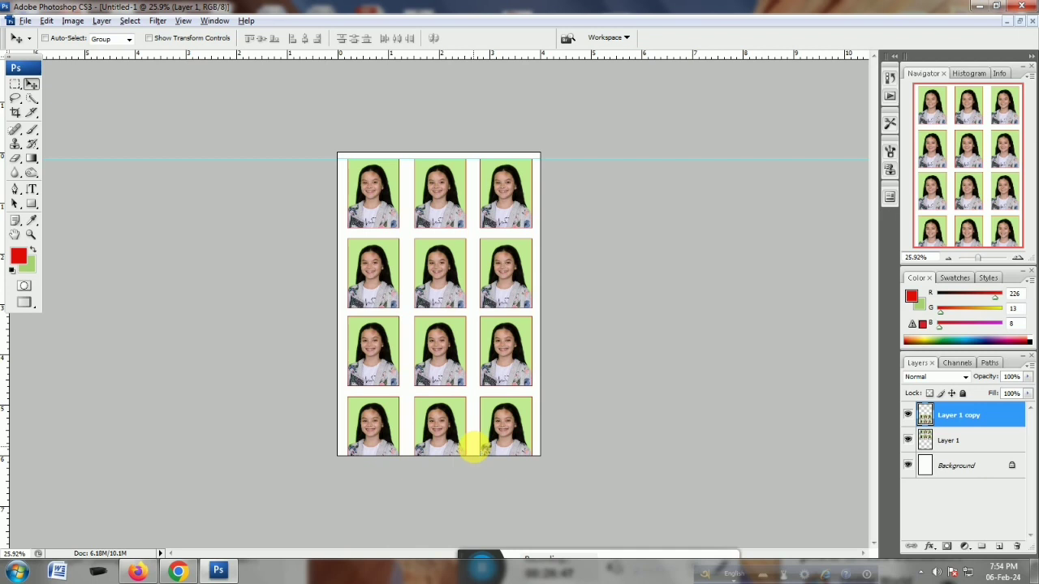
key("ctrl+z")
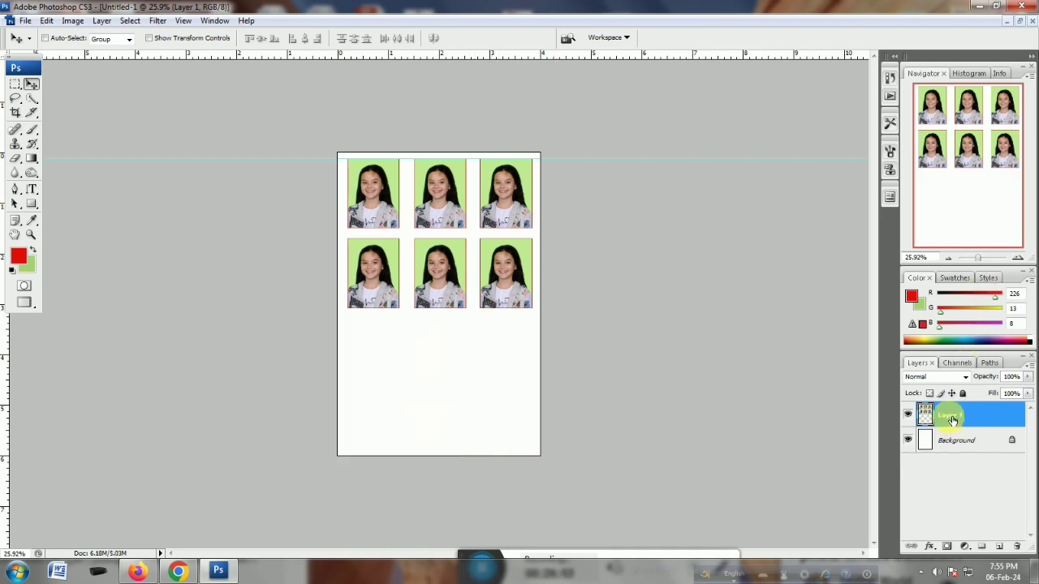
key("ctrl+j")
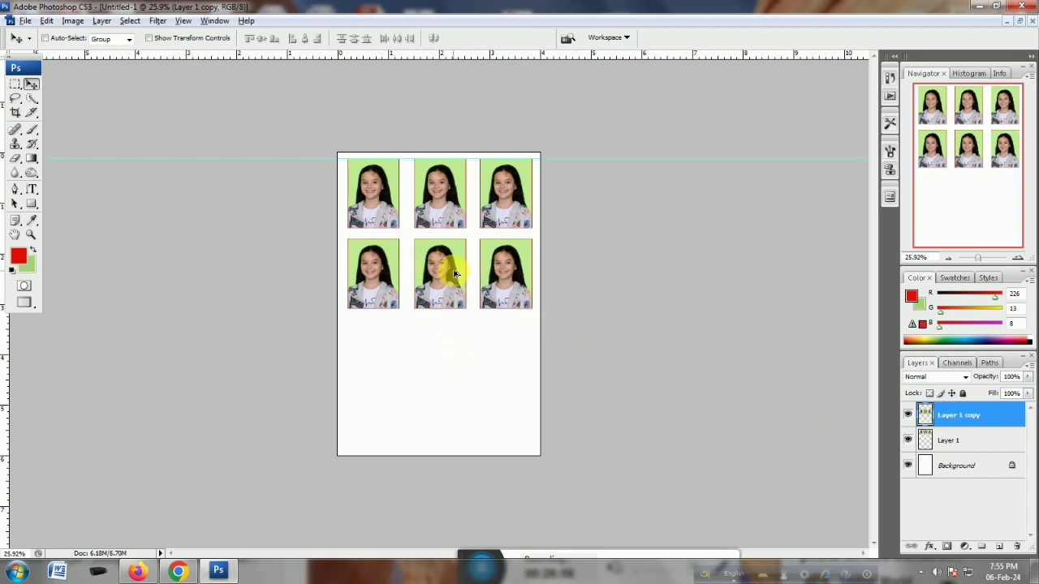
left_click_drag(453, 270, 454, 352)
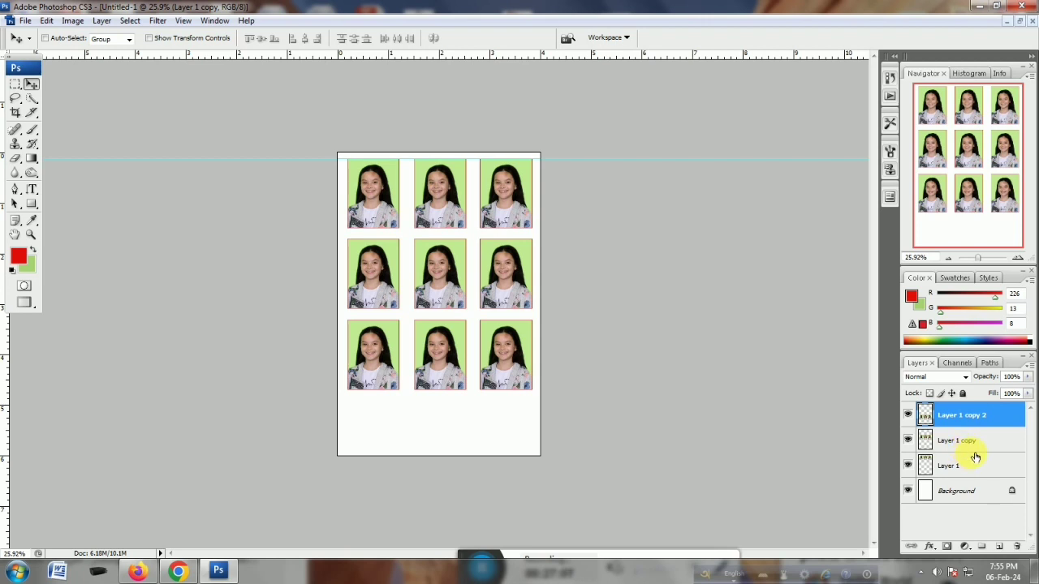
key("ctrl+e")
key("ctrl+e")
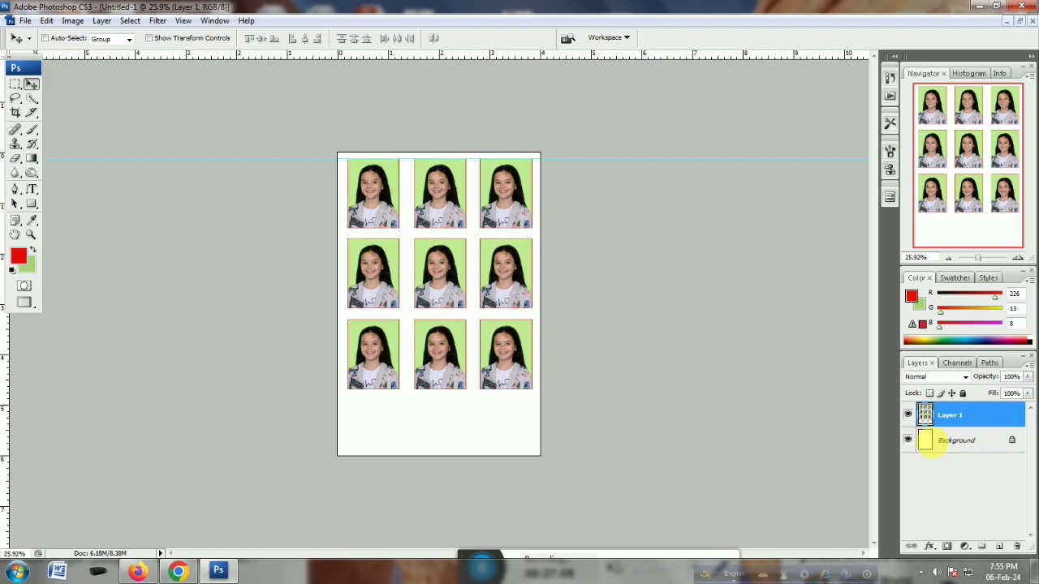
Shift the merged grid of nine photos slightly toward the sheet's left edge, and check the layout up close
mouse_move(492, 283)
left_mouse_down()
mouse_move(487, 315)
mouse_move(487, 273)
mouse_move(475, 273)
left_mouse_up()
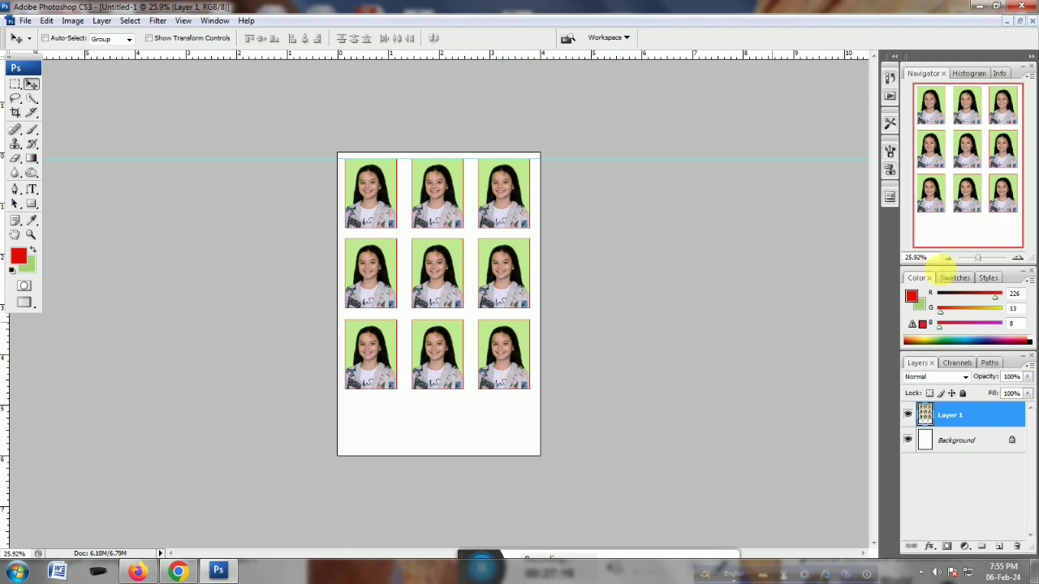
left_click(982, 259)
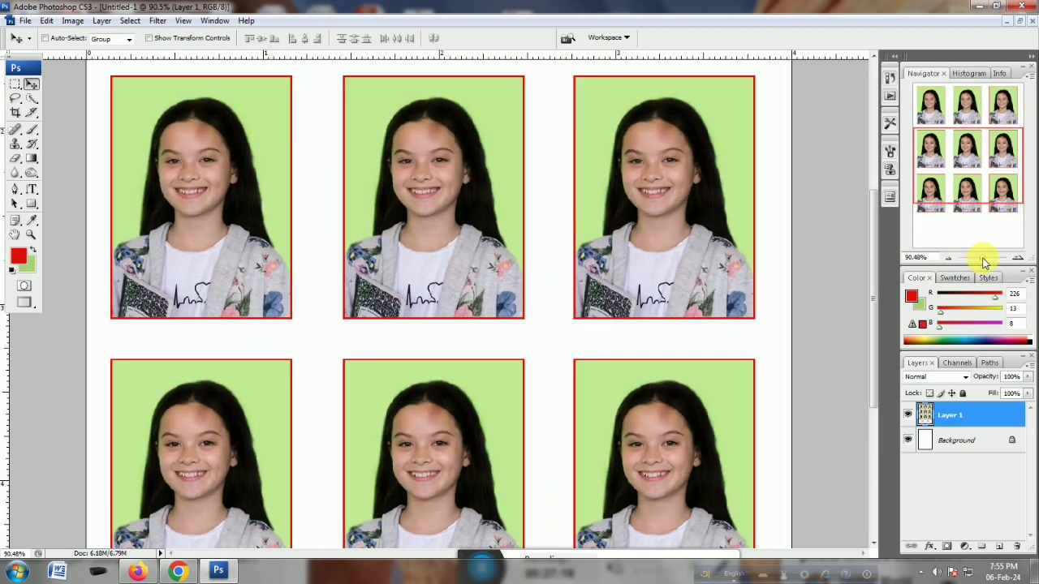
left_click(979, 258)
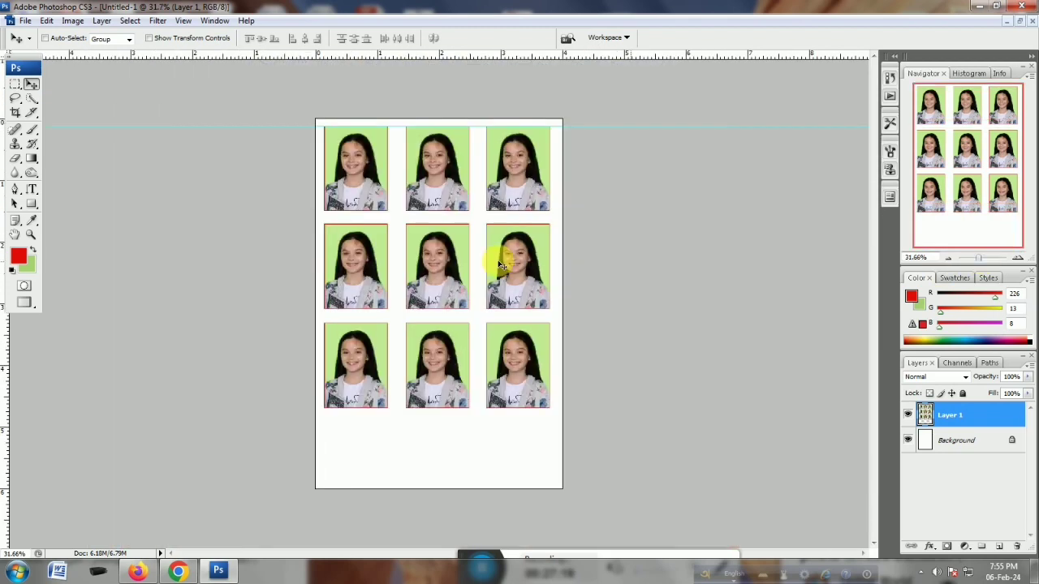
left_click(980, 259)
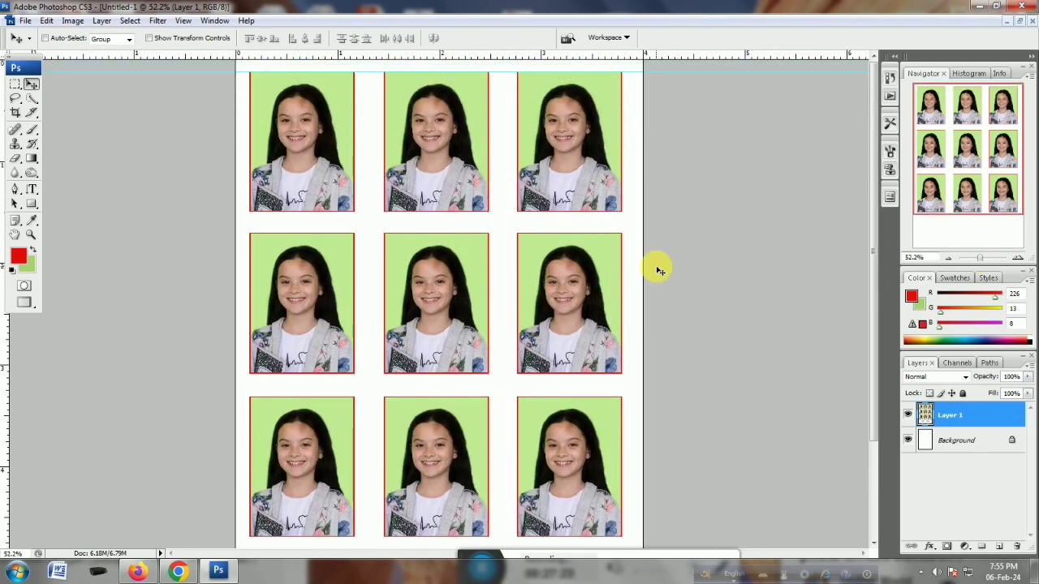
Open the print settings for the photo sheet and scale the image to fit the media
left_click(25, 20)
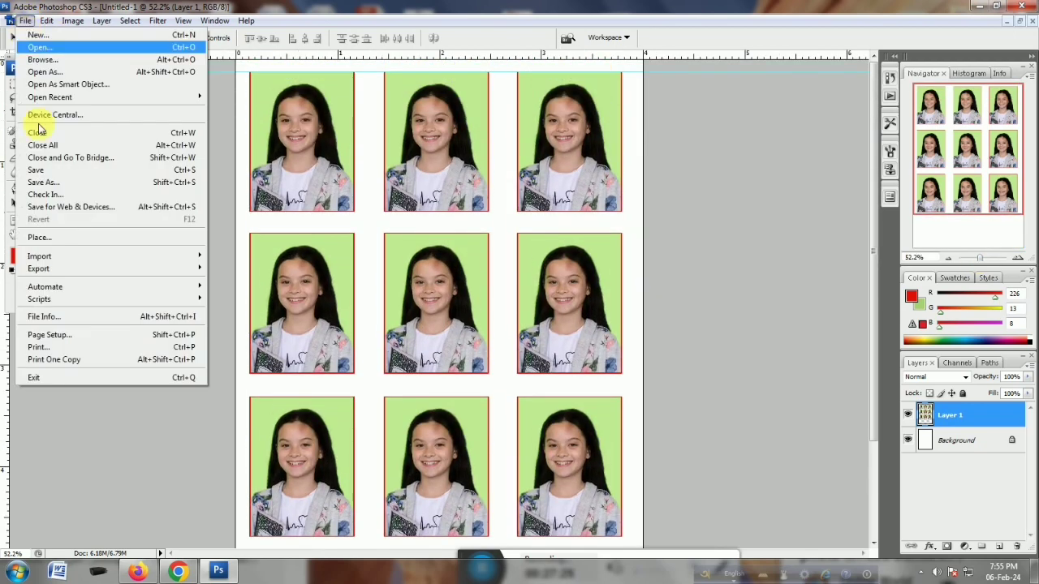
left_click(62, 346)
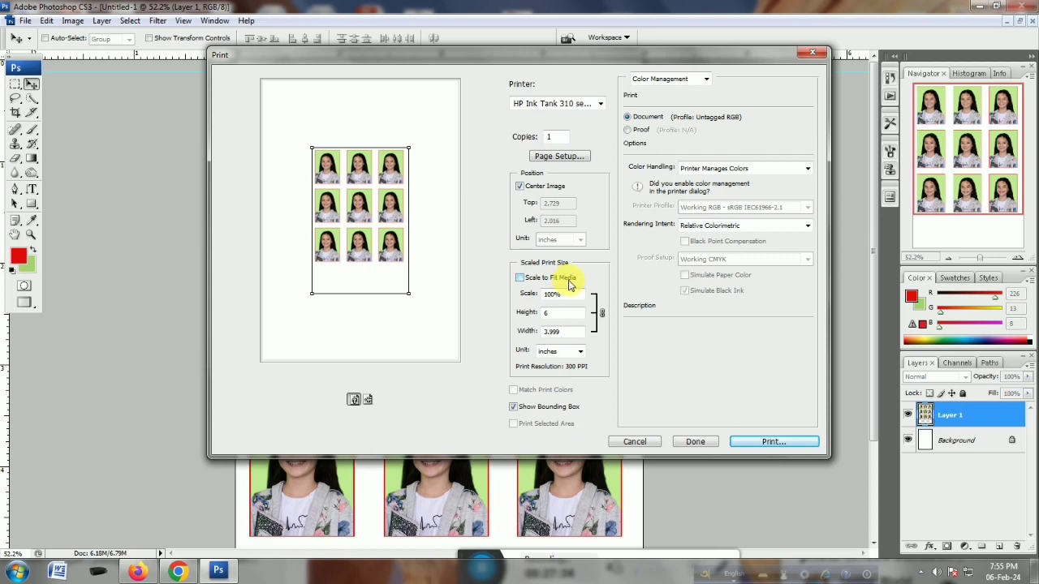
left_click(520, 277)
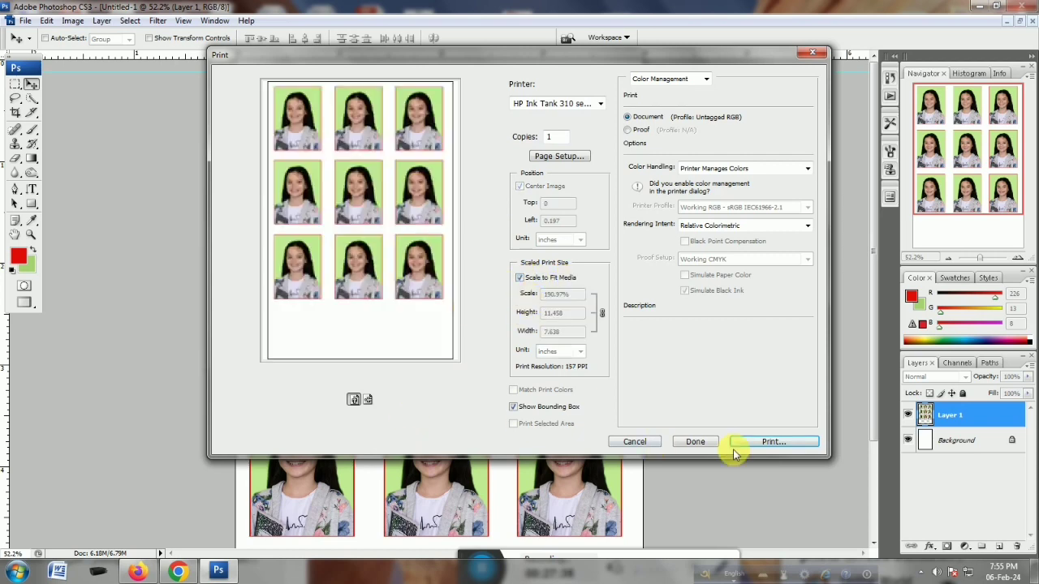
Proceed to the HP Ink Tank 310 series printing preferences, and set the media to HP Photo Papers with Best quality
left_click(773, 442)
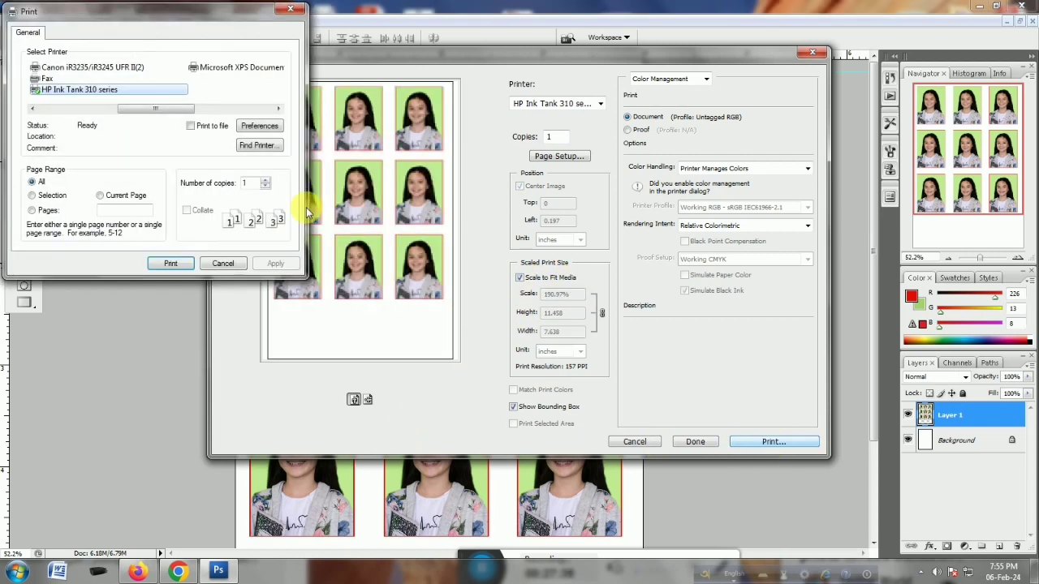
left_click(260, 128)
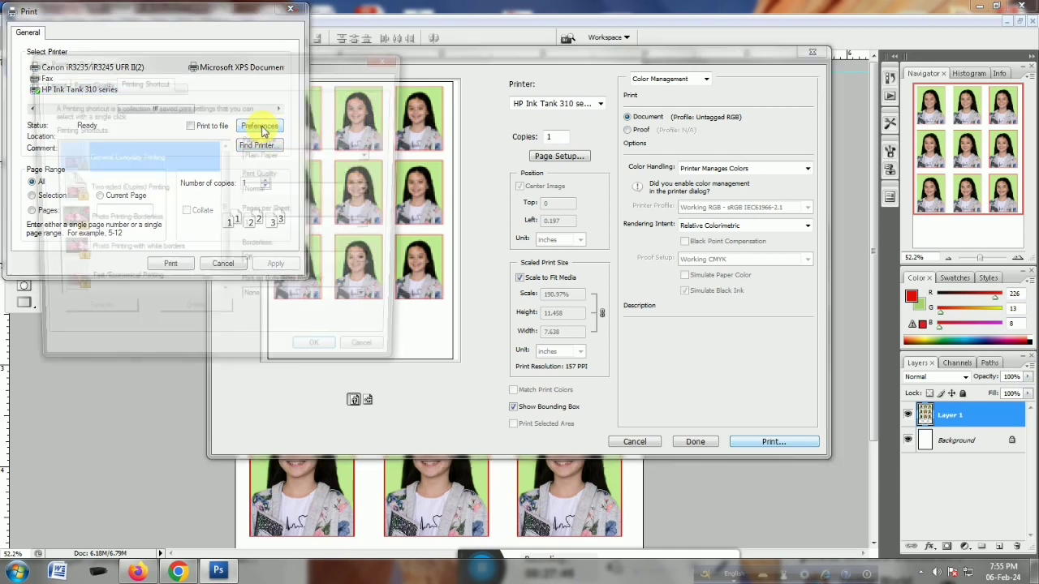
left_click(89, 83)
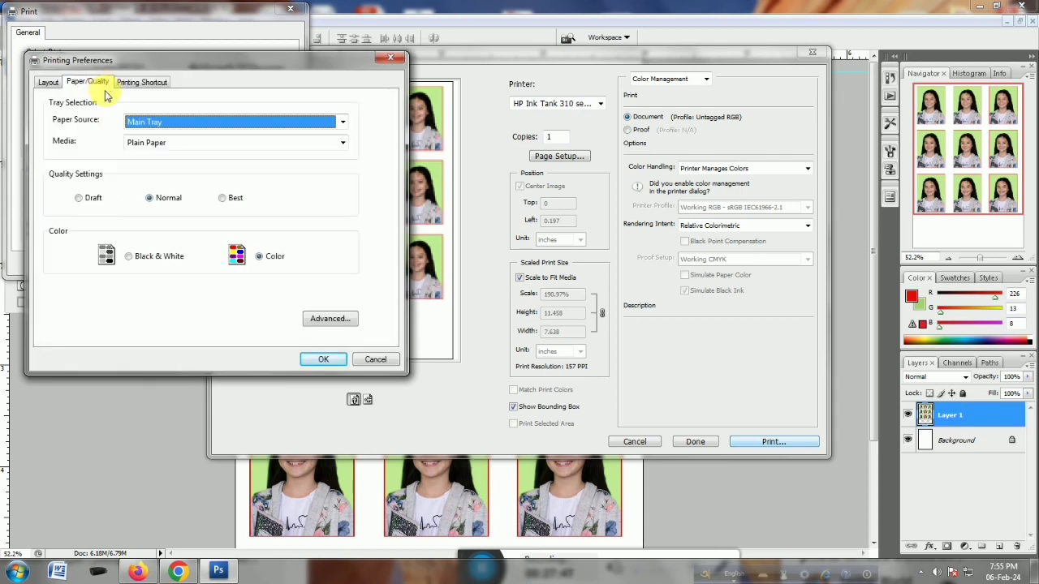
left_click_drag(229, 63, 487, 93)
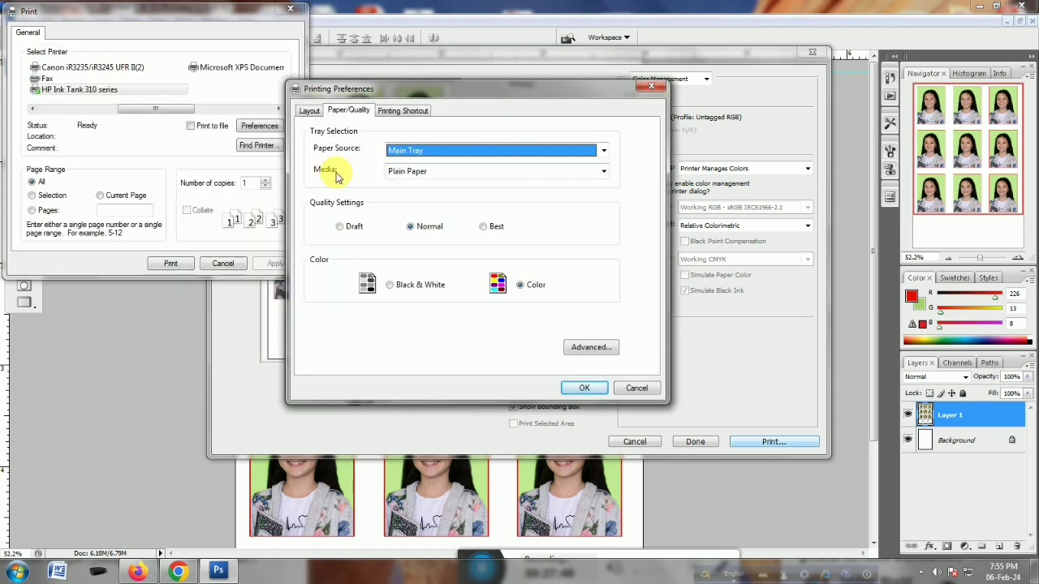
left_click(454, 171)
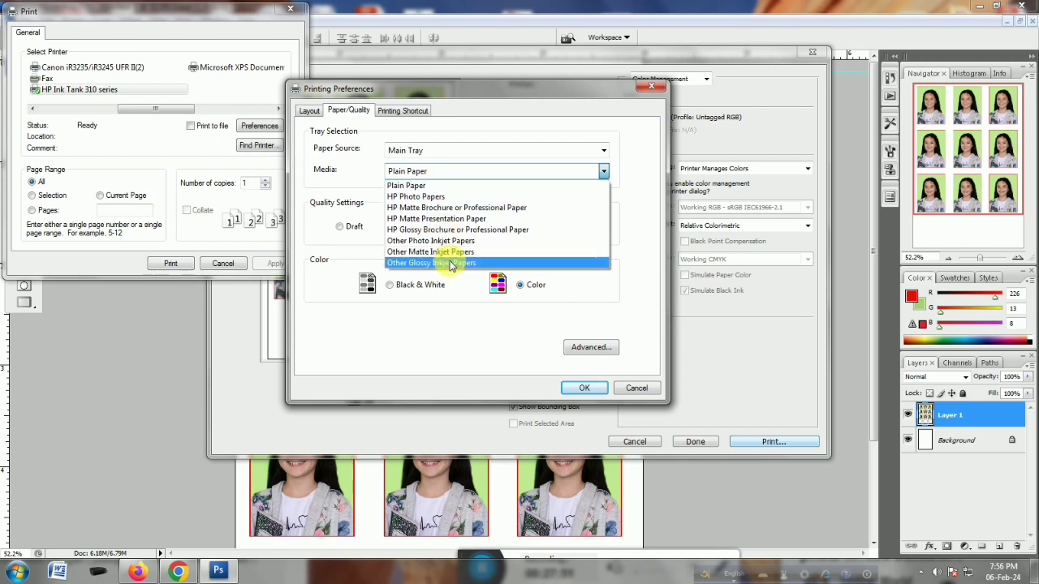
left_click(409, 196)
left_click(484, 228)
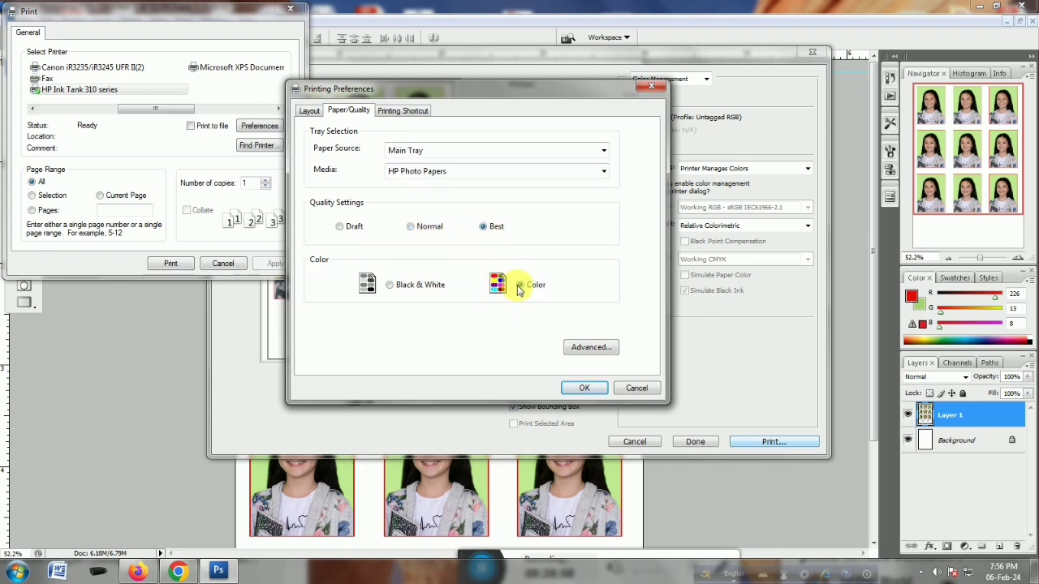
Set the printer's paper size to 4x6in./10x15cm in the advanced options
left_click(581, 348)
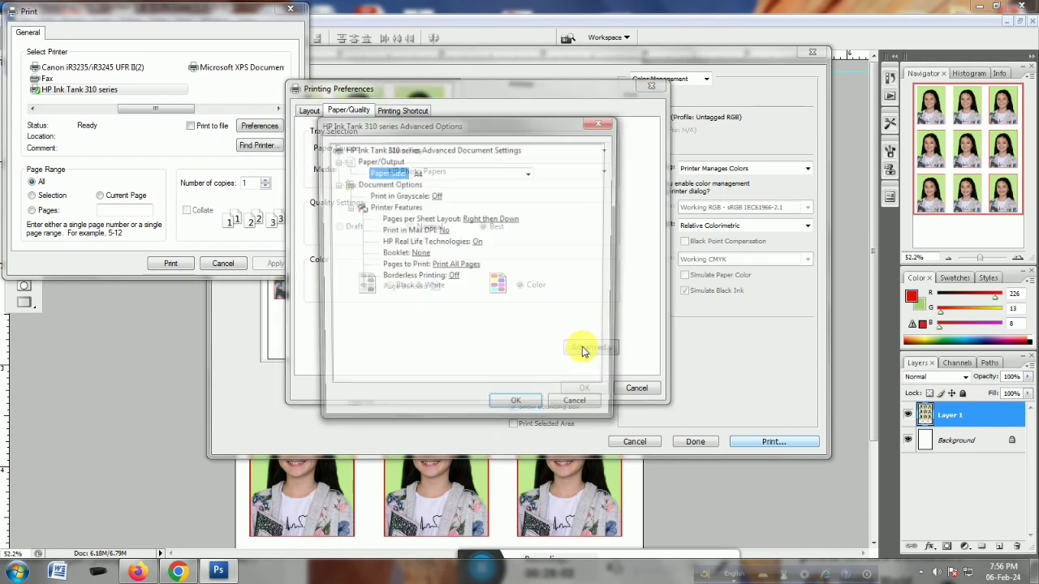
left_click(465, 175)
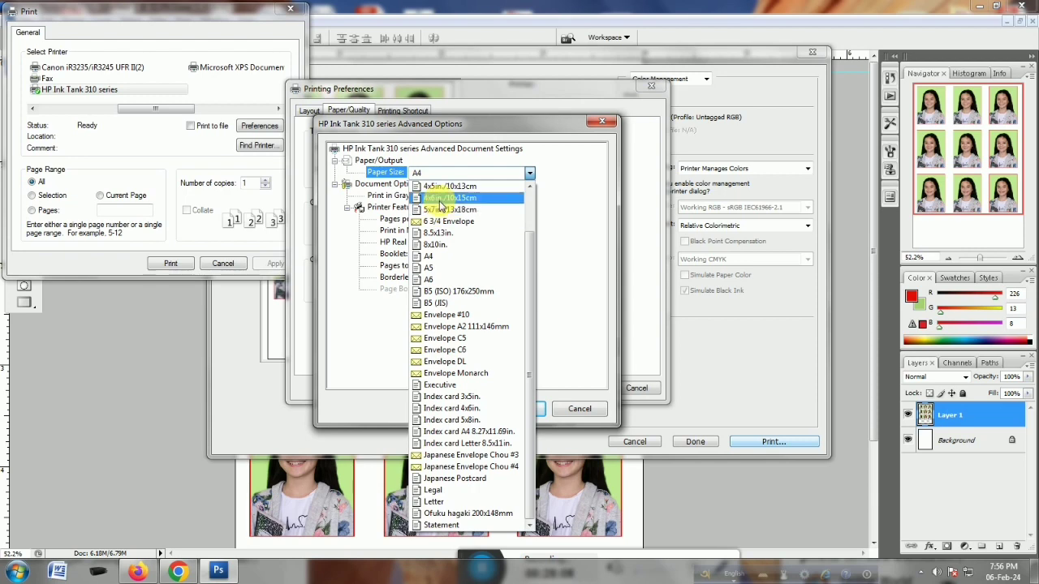
left_click(440, 200)
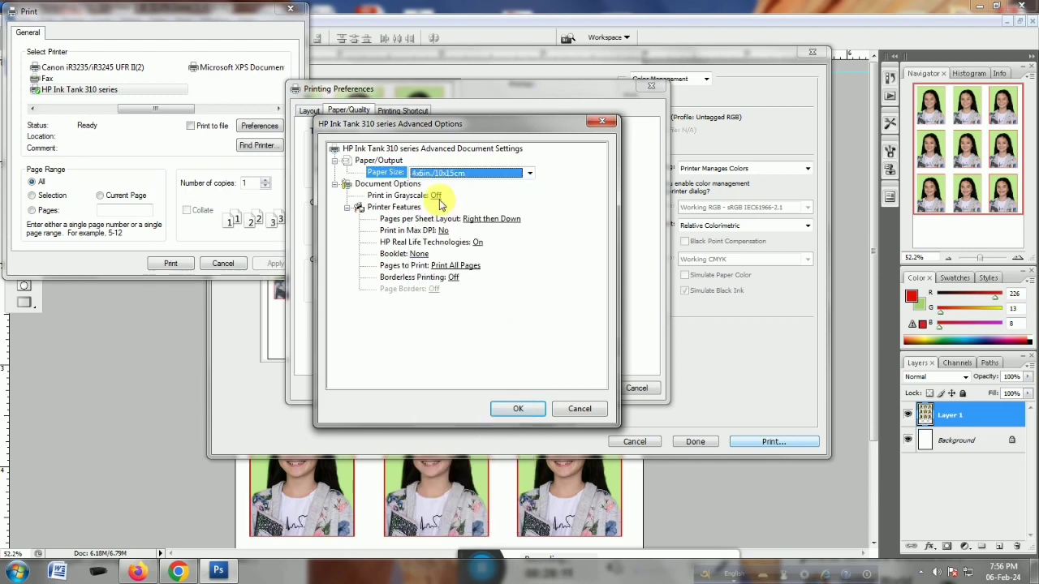
left_click(516, 408)
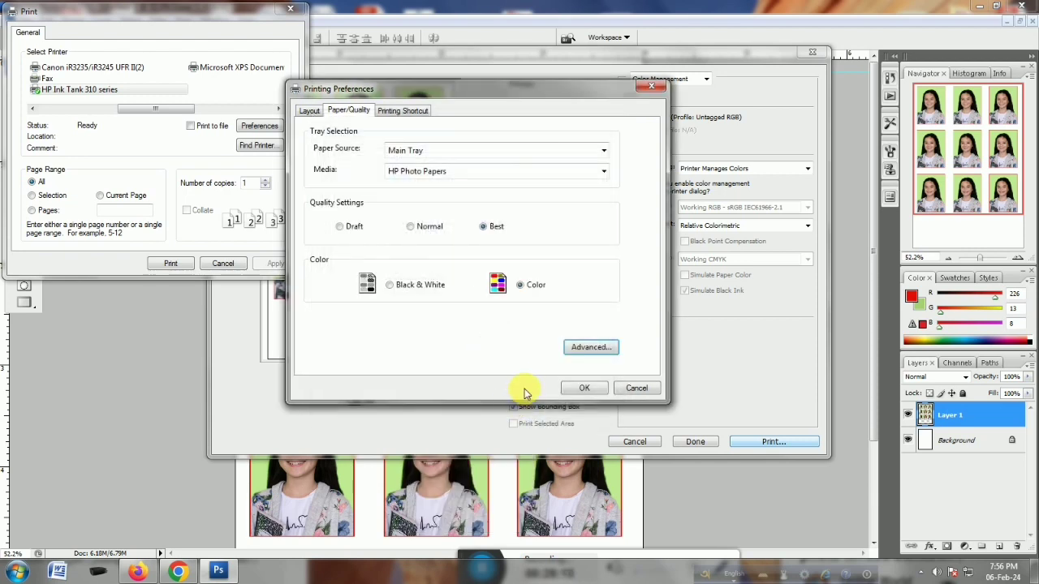